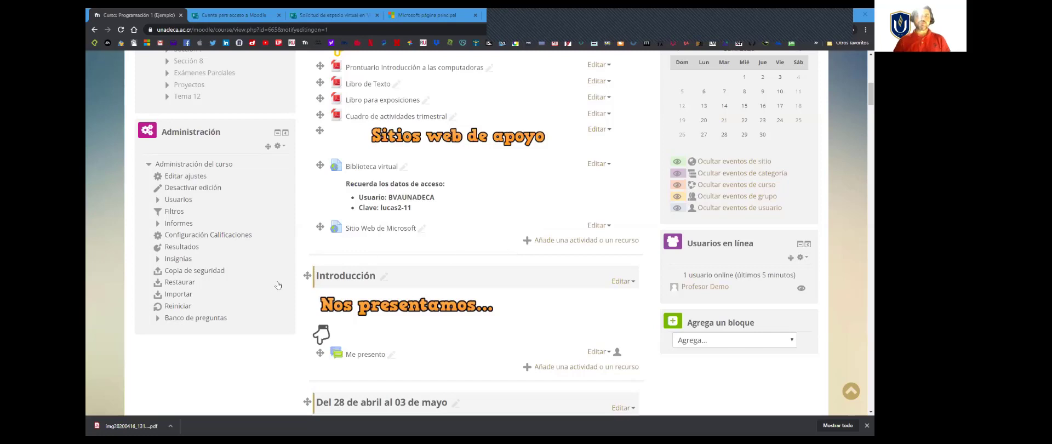
# Step: Open the categories page of the question bank from the course administration
pyautogui.scroll(-1, 277, 286)
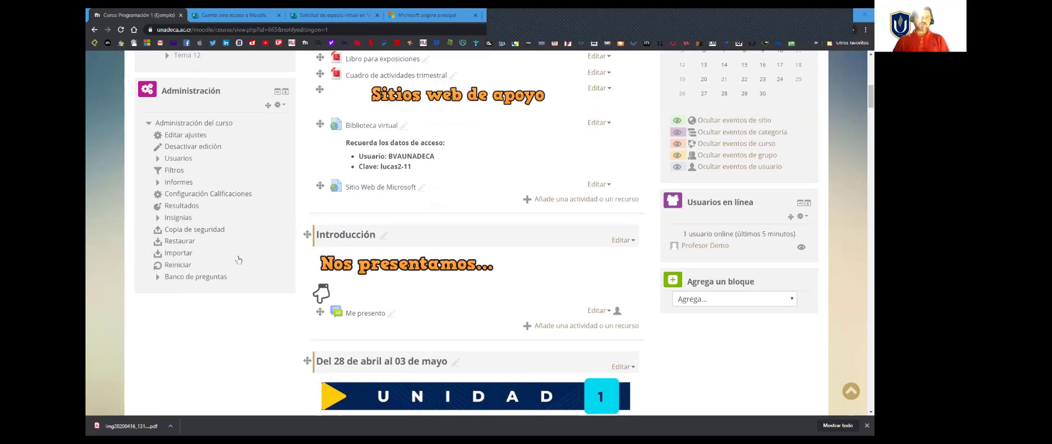
pyautogui.moveTo(268, 283); pyautogui.dragTo(187, 324)
pyautogui.click(186, 324)
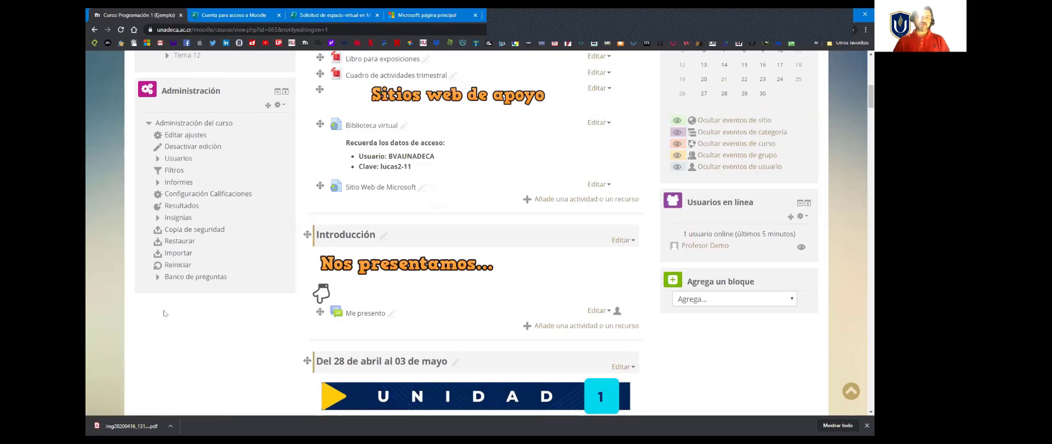
pyautogui.click(158, 278)
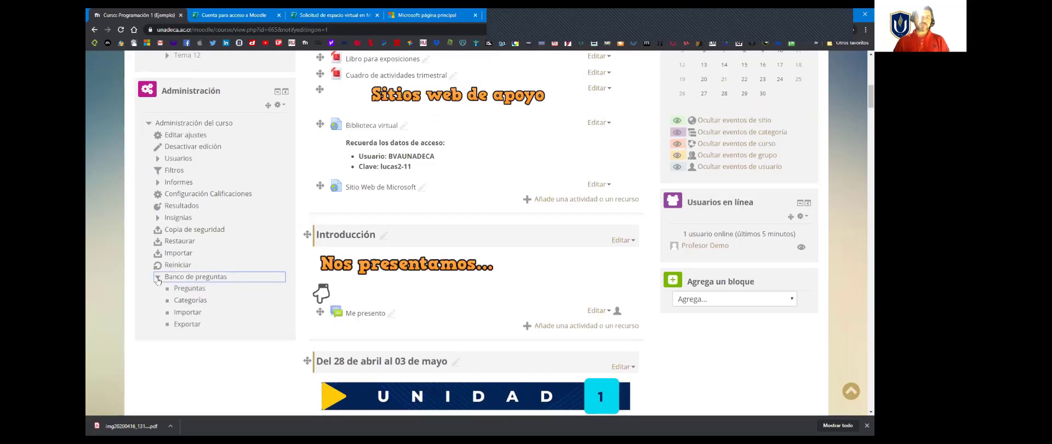
pyautogui.click(192, 300)
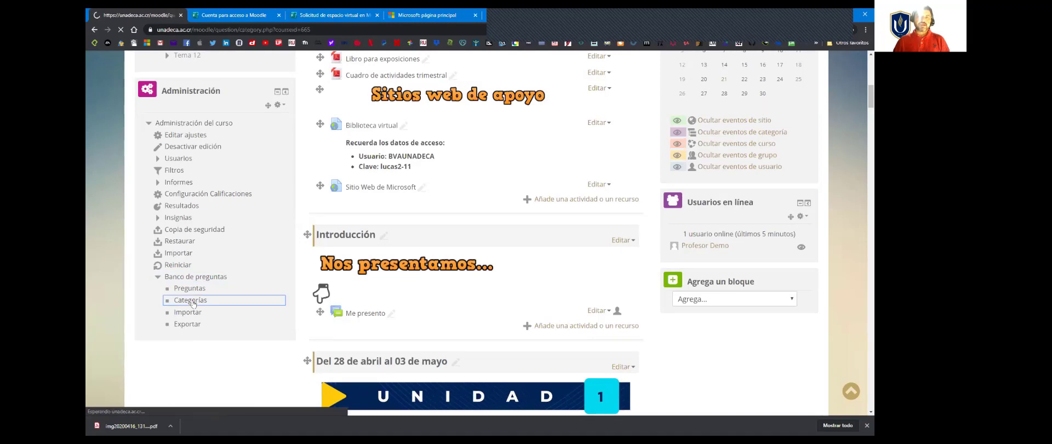
# Step: Enter "Quiz 6" as the name of a new question category
pyautogui.scroll(-2, 433, 333)
pyautogui.scroll(-2, 433, 333)
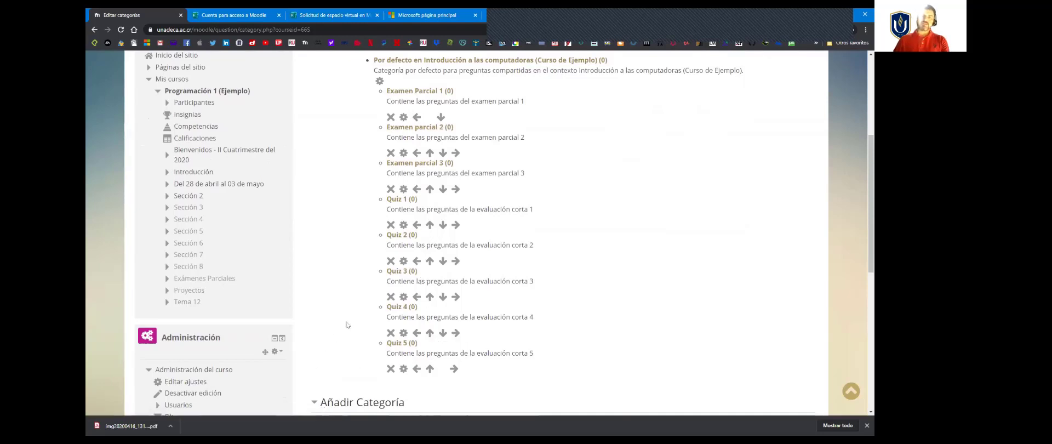
pyautogui.scroll(-1, 347, 323)
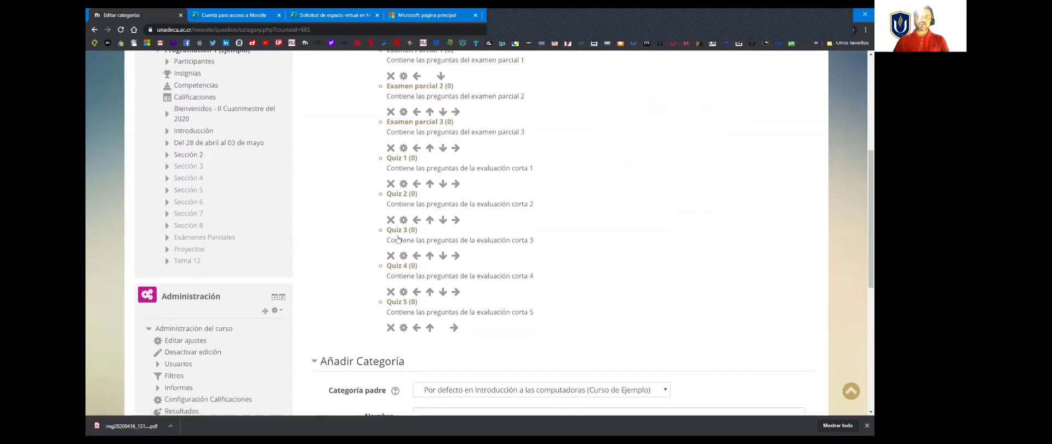
pyautogui.scroll(-3, 335, 325)
pyautogui.click(456, 293)
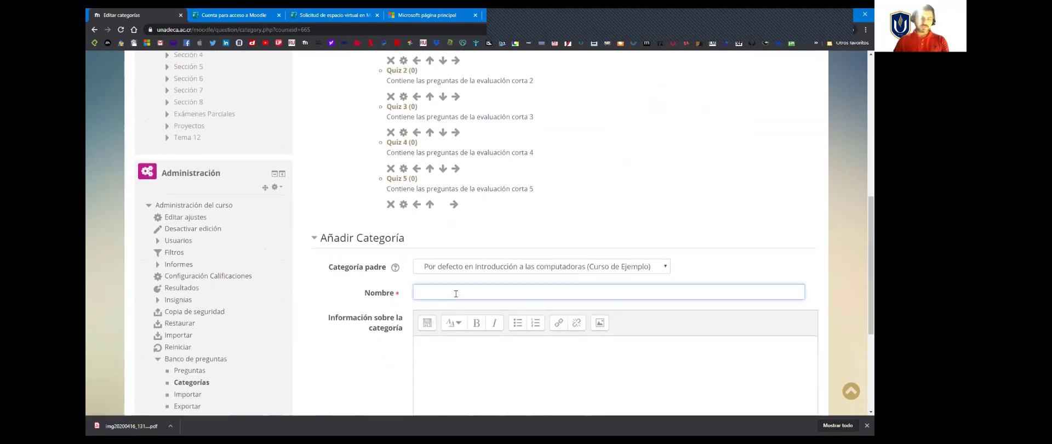
pyautogui.write('Quiz 6')
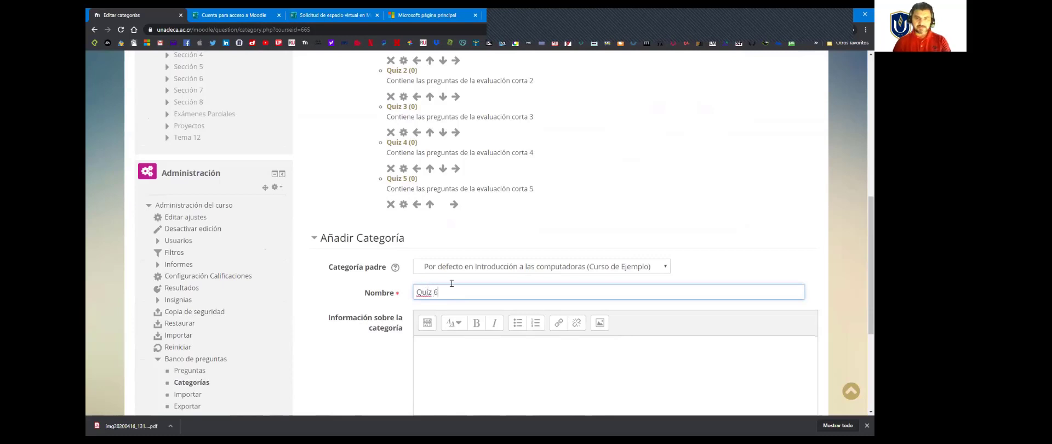
# Step: Fill in the category information with "Contiene las preguntas de la evaluación corta 6", reusing Quiz 5's description, and add the category
pyautogui.moveTo(535, 190); pyautogui.dragTo(384, 192)
pyautogui.hotkey('ctrl', 'c')
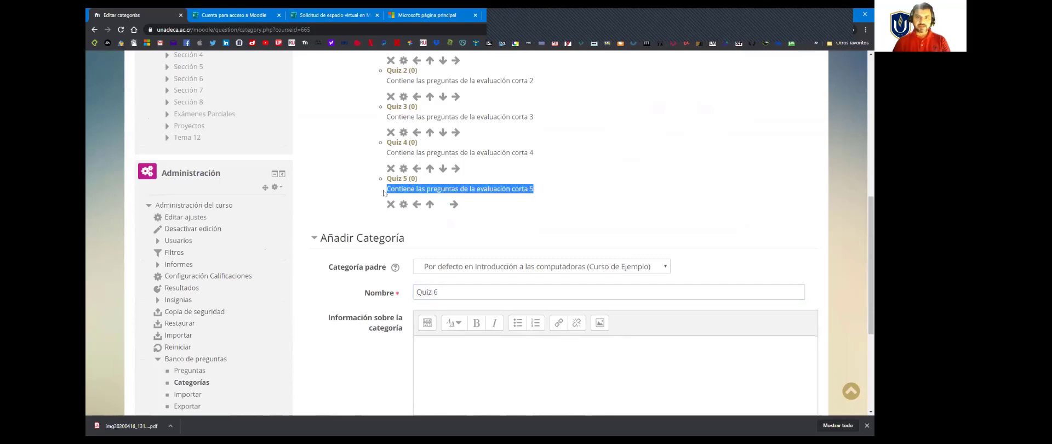
pyautogui.click(504, 354)
pyautogui.hotkey('ctrl', 'v')
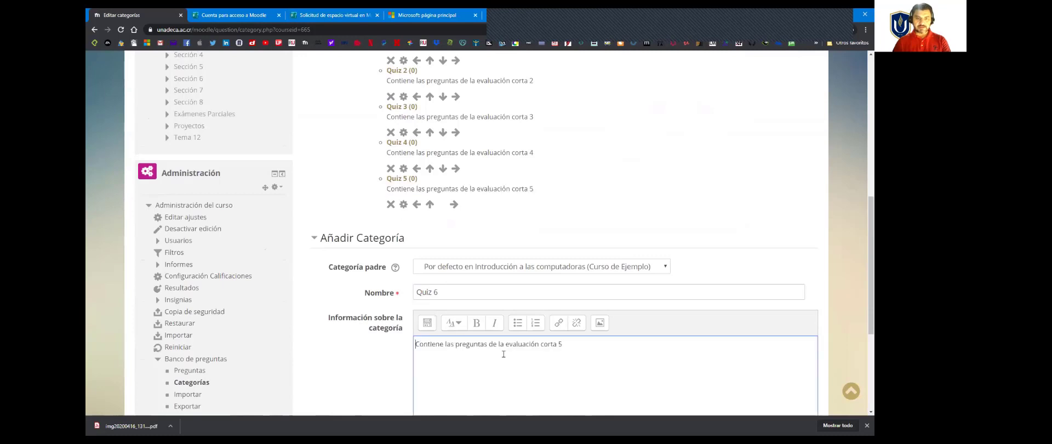
pyautogui.write('5')
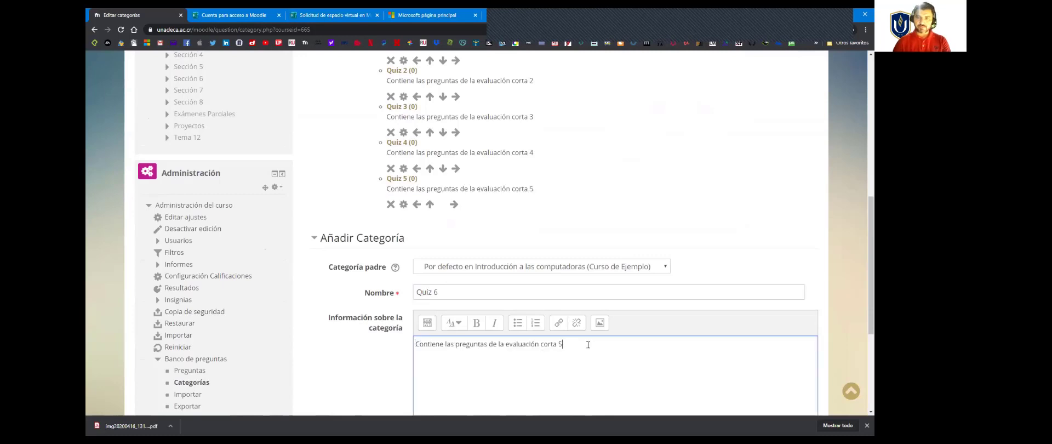
pyautogui.press('BackSpace')
pyautogui.write('6')
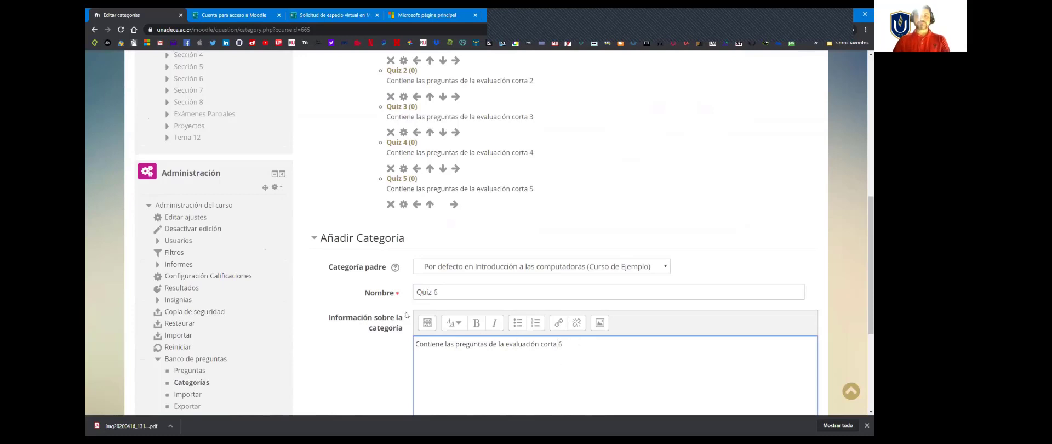
pyautogui.scroll(-1, 405, 315)
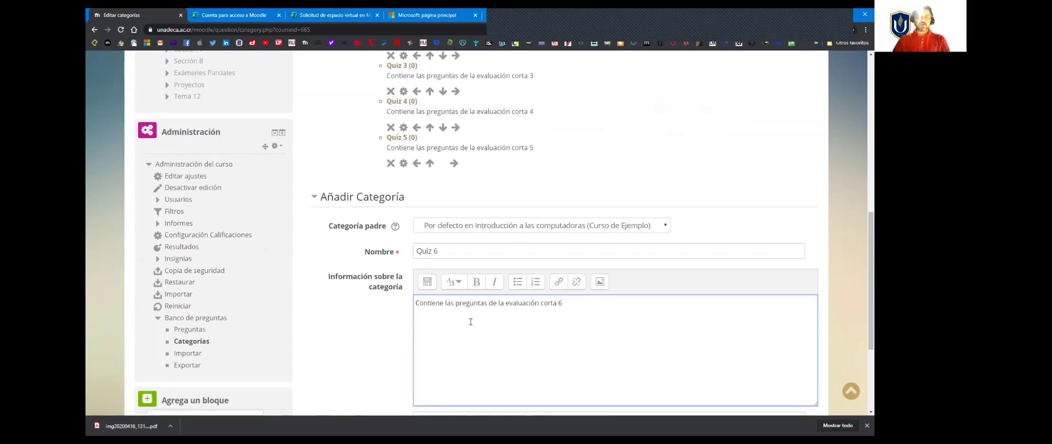
pyautogui.scroll(-4, 407, 314)
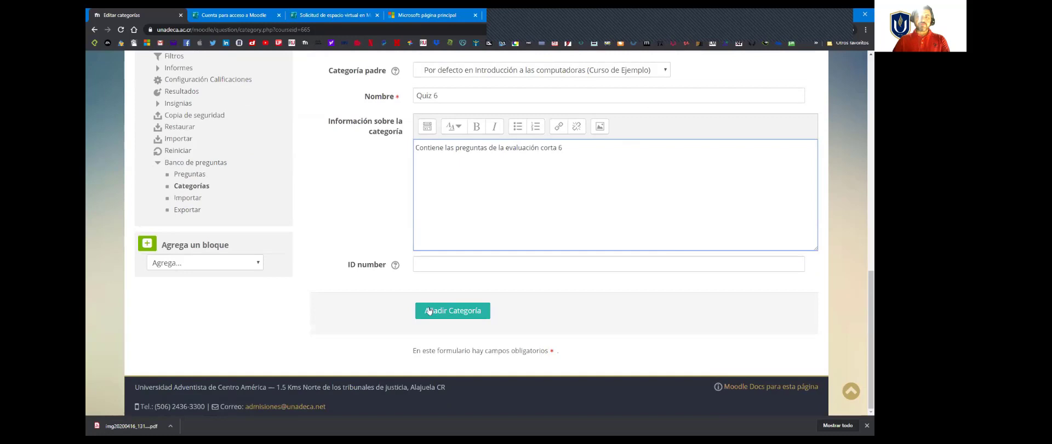
pyautogui.click(464, 312)
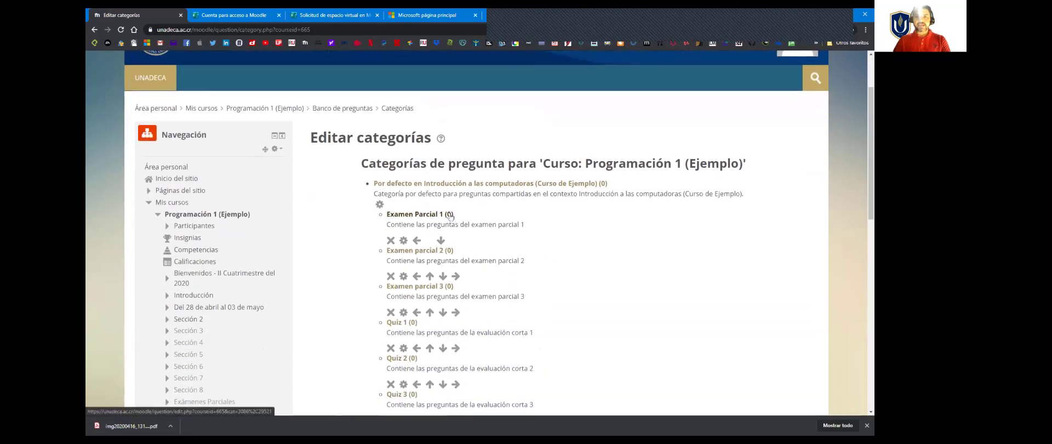
# Step: Review the list of question categories and open the question bank for the Quiz 1 category
pyautogui.scroll(-3, 443, 303)
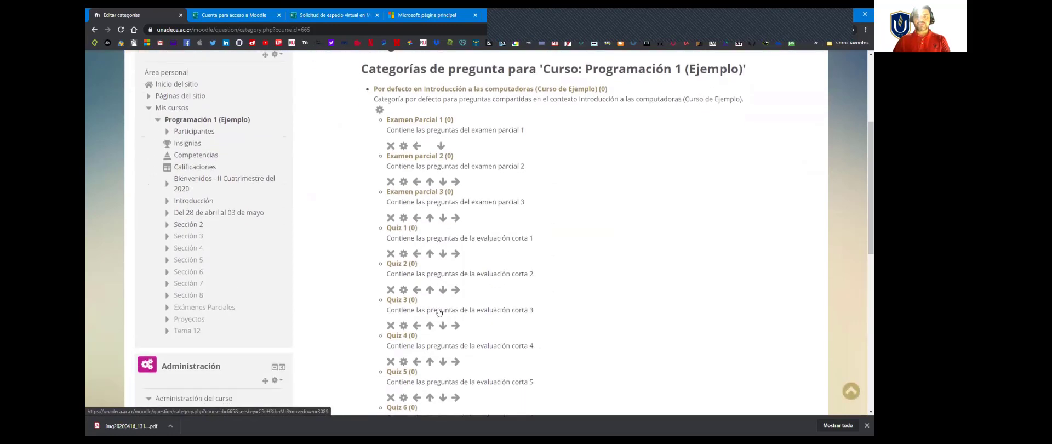
pyautogui.scroll(-3, 410, 309)
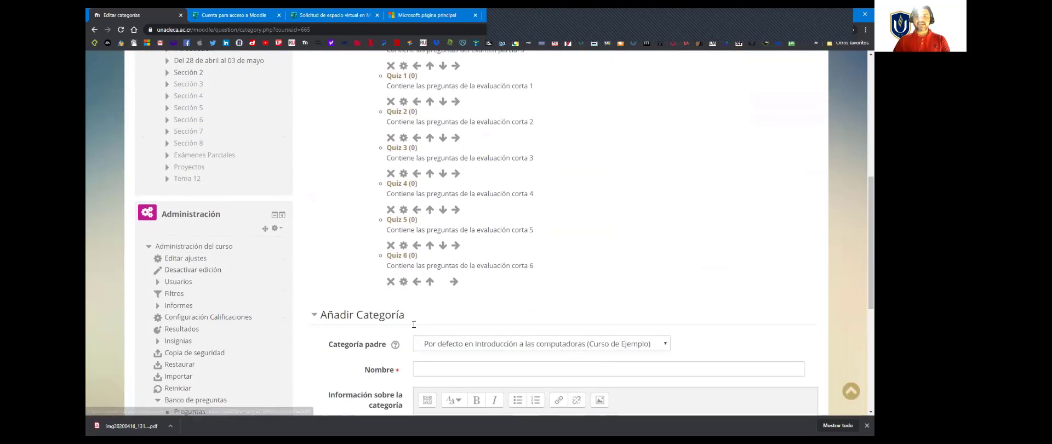
pyautogui.scroll(3, 413, 320)
pyautogui.scroll(2, 414, 327)
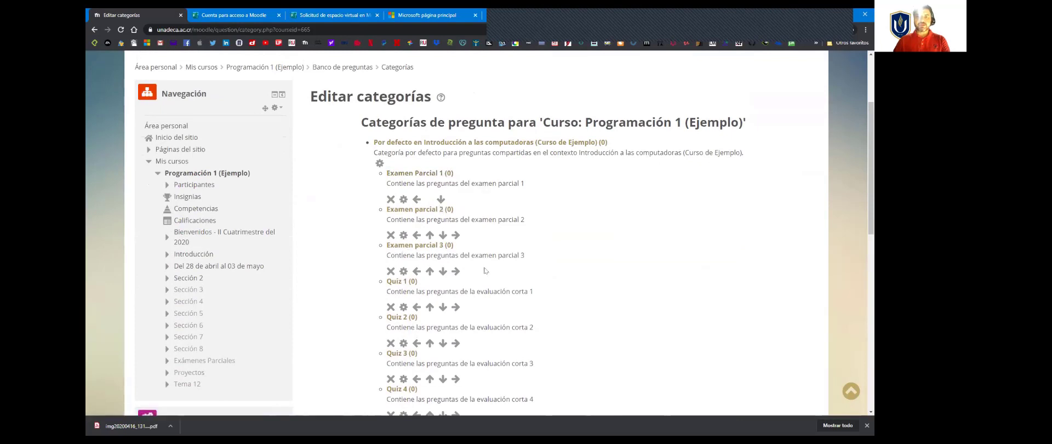
pyautogui.scroll(-2, 485, 271)
pyautogui.scroll(-1, 484, 271)
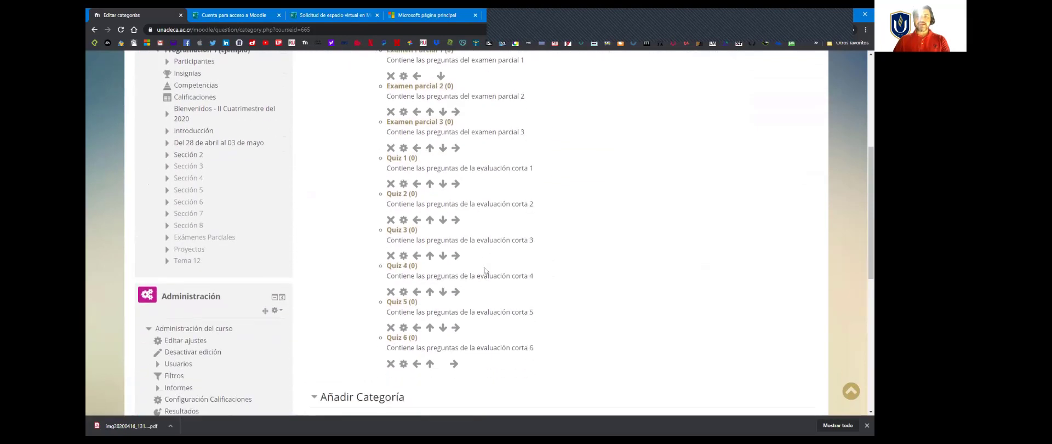
pyautogui.click(413, 159)
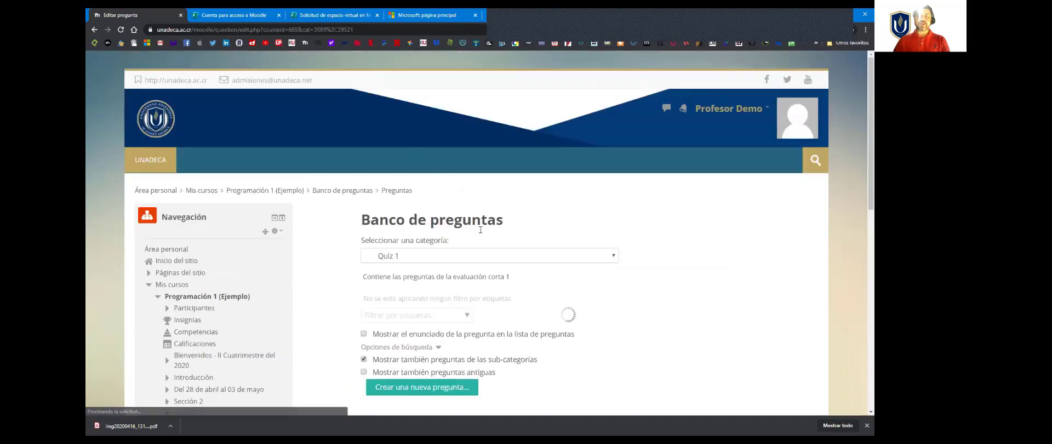
# Step: Increase the browser's page zoom by one level on the question bank page
pyautogui.scroll(-1, 657, 174)
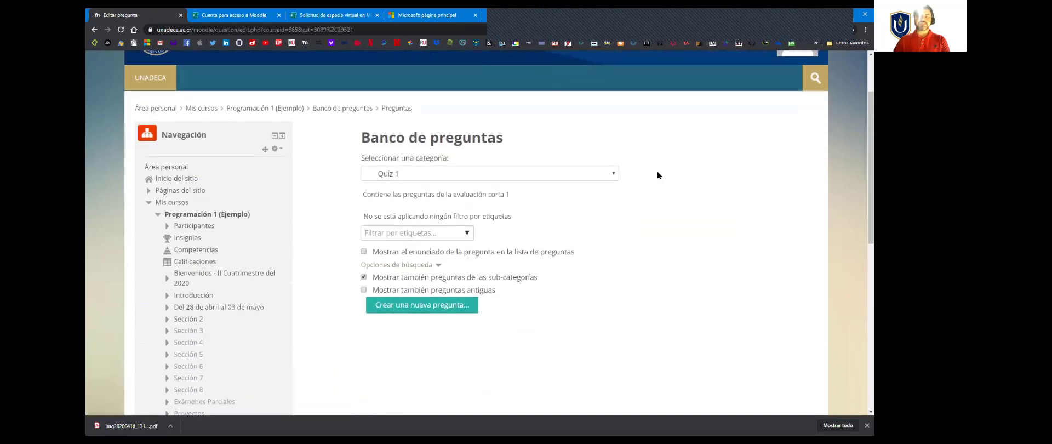
pyautogui.click(865, 29)
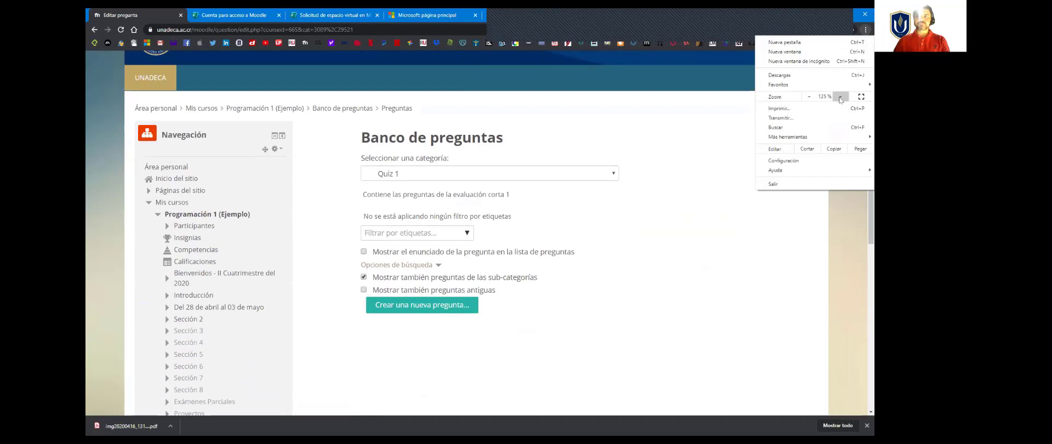
pyautogui.click(840, 97)
pyautogui.click(678, 248)
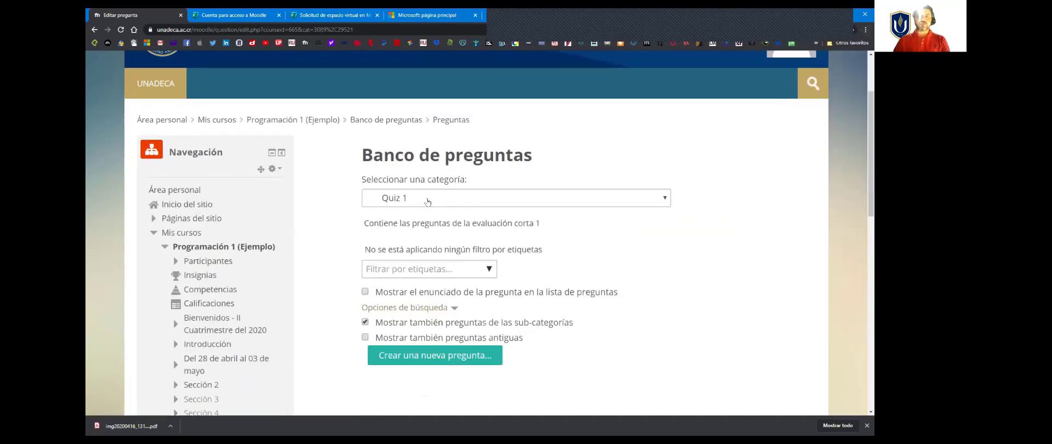
# Step: Create a new question of the type "Opción múltiple" in the Quiz 1 category
pyautogui.click(428, 202)
pyautogui.click(428, 202)
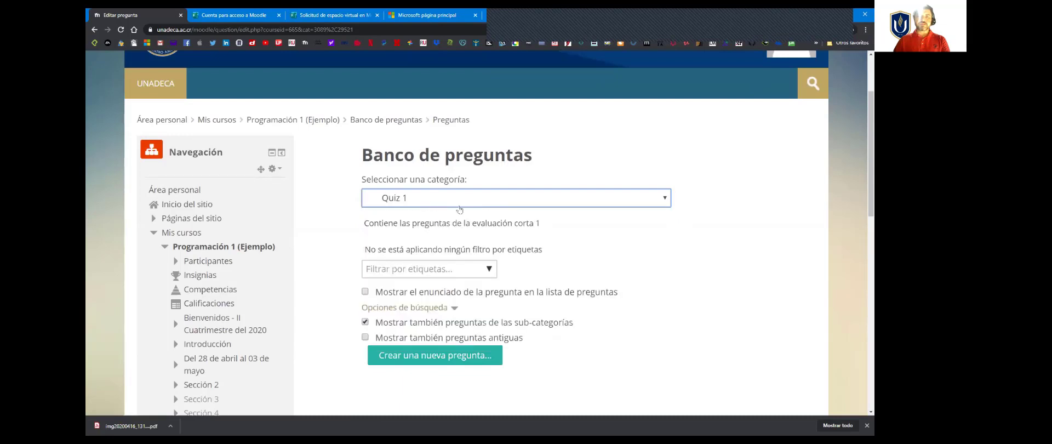
pyautogui.scroll(-2, 425, 282)
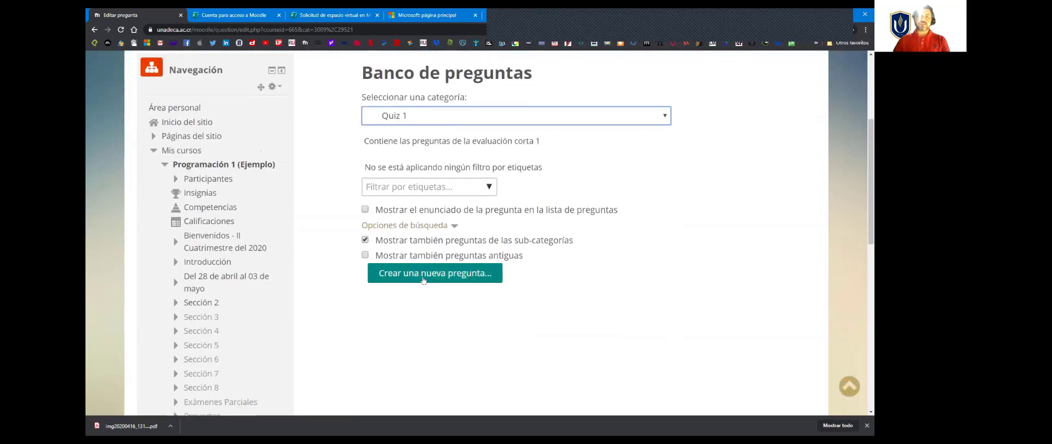
pyautogui.scroll(1, 447, 300)
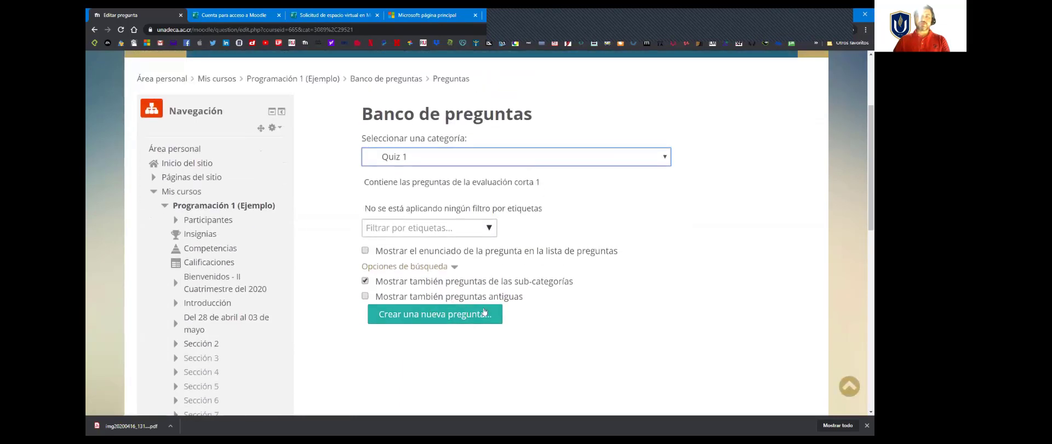
pyautogui.click(420, 317)
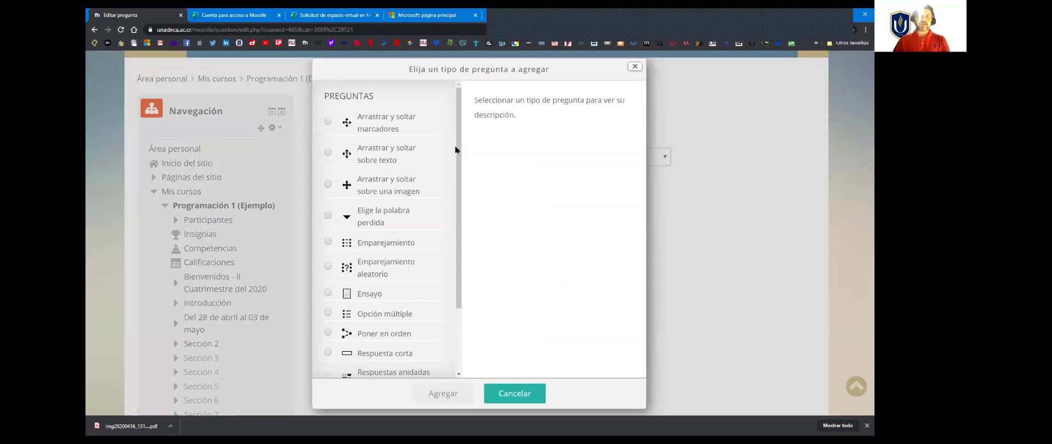
pyautogui.moveTo(458, 148); pyautogui.dragTo(473, 171)
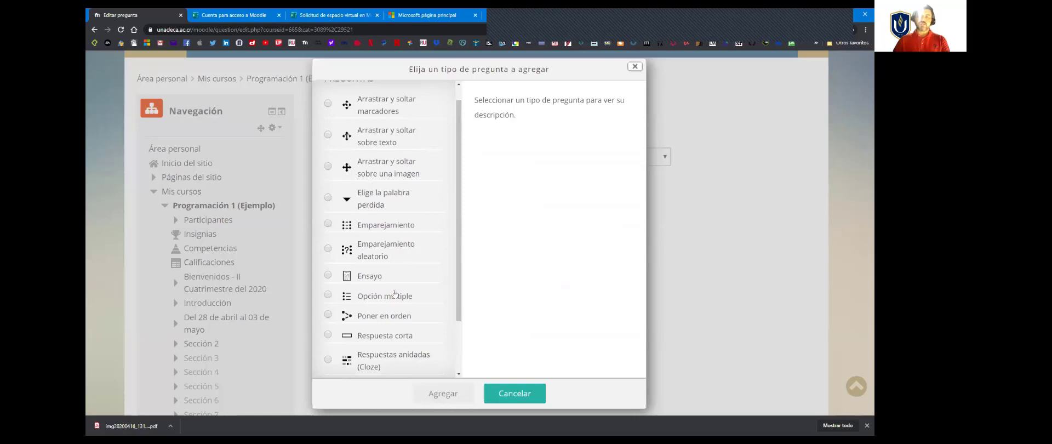
pyautogui.scroll(-2, 427, 241)
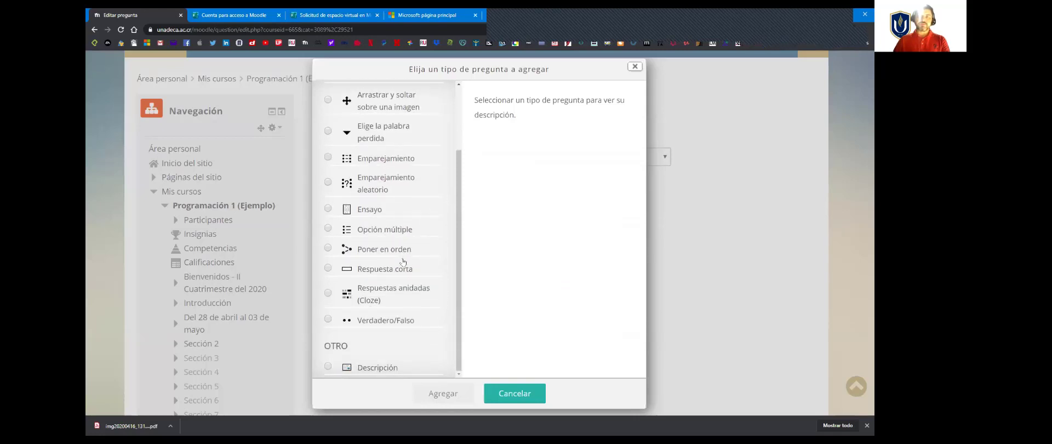
pyautogui.scroll(3, 406, 267)
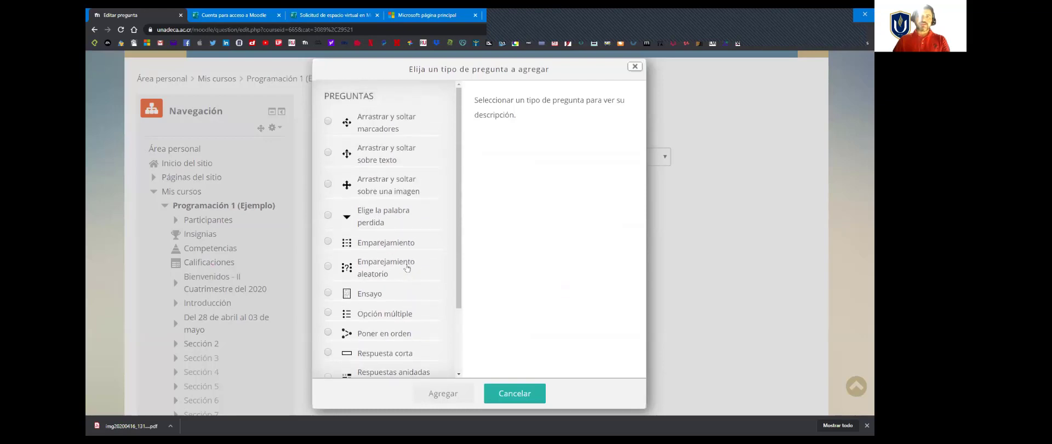
pyautogui.scroll(-3, 406, 267)
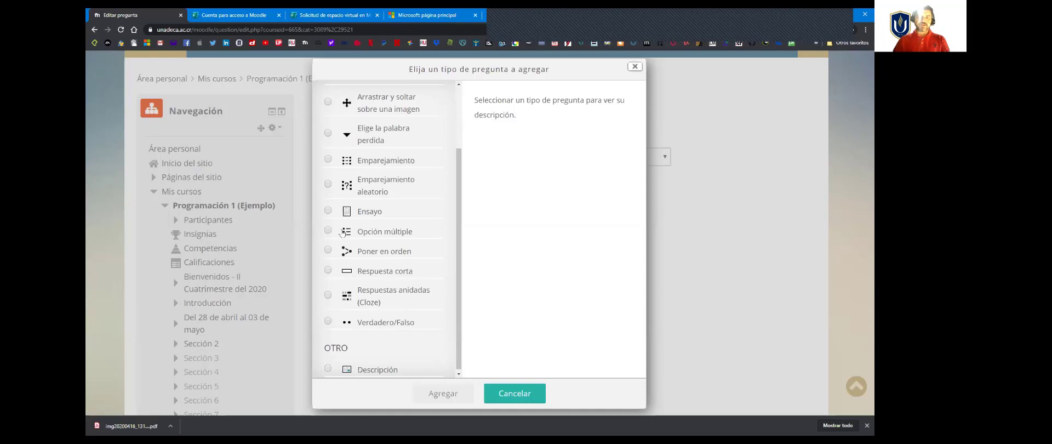
pyautogui.click(343, 233)
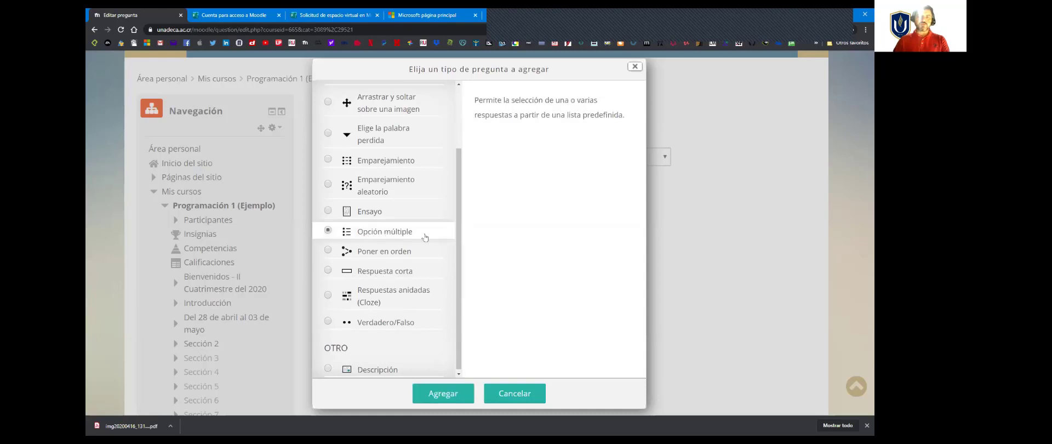
pyautogui.click(445, 394)
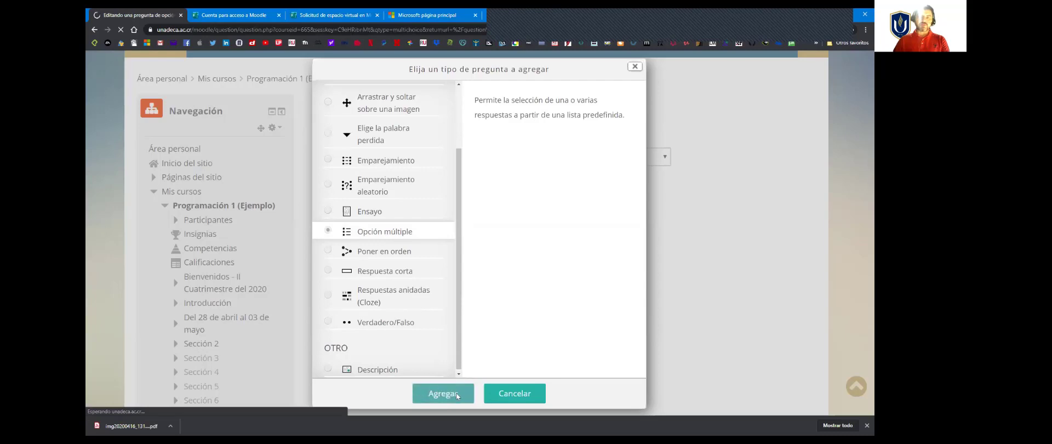
# Step: Name the new multiple-choice question "1." in the Quiz 1 category
pyautogui.scroll(-4, 447, 272)
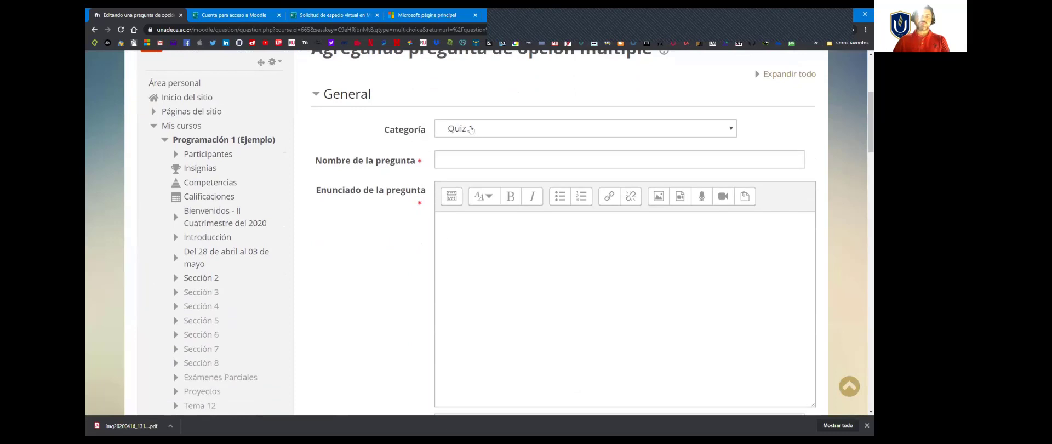
pyautogui.click(457, 157)
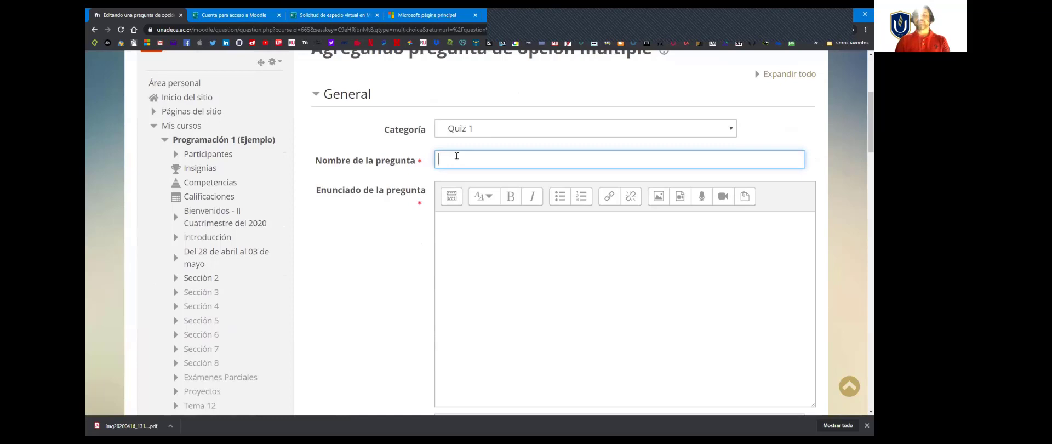
pyautogui.write('1.')
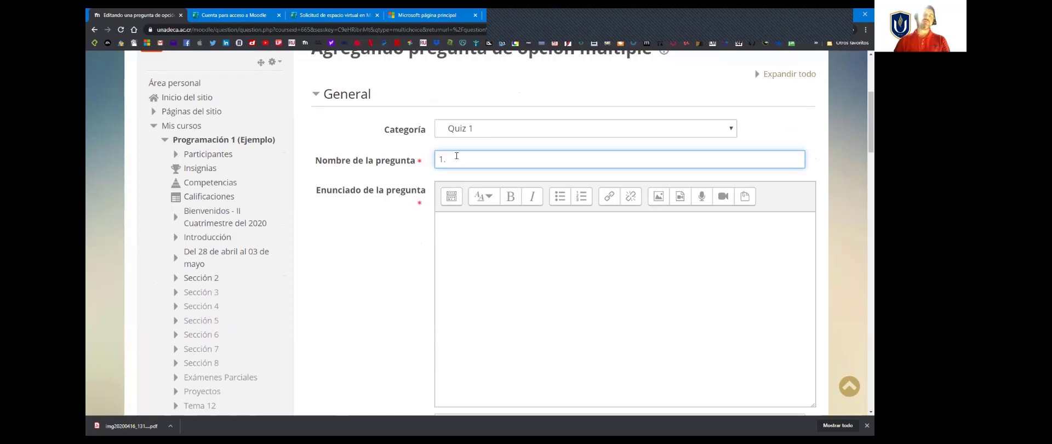
# Step: Paste the copied question text into the question statement so that it reads "A medida que las computadoras evolucionan:"
pyautogui.click(476, 232)
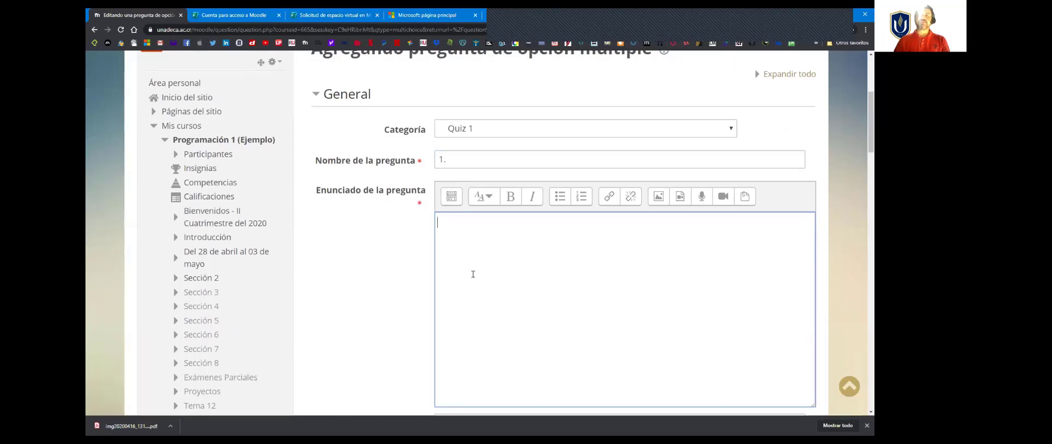
pyautogui.scroll(-1, 498, 264)
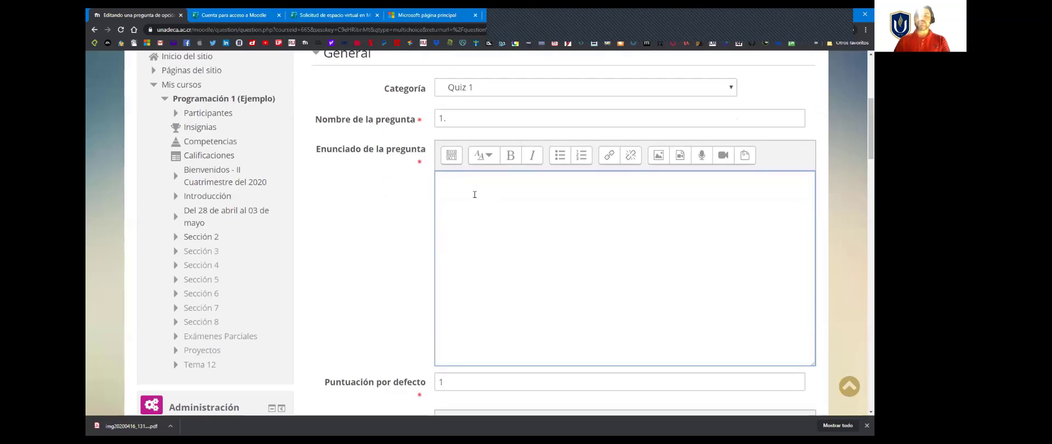
pyautogui.click(367, 441)
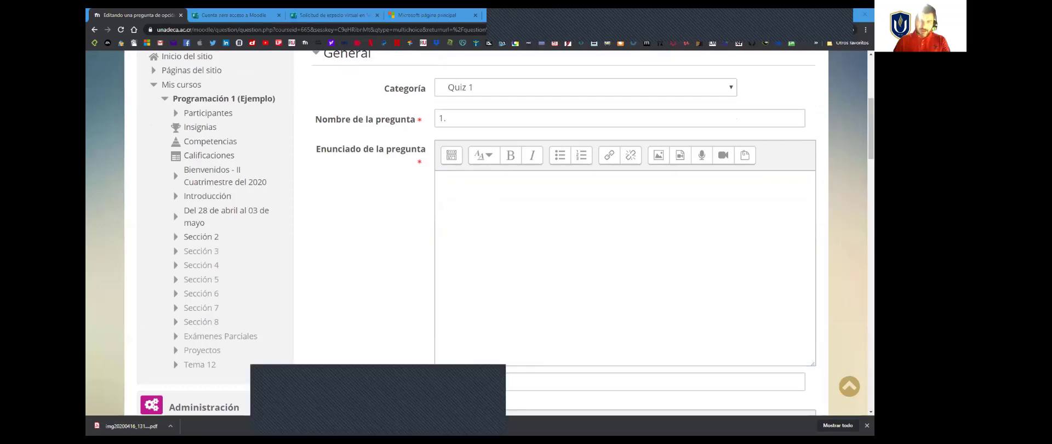
pyautogui.click(454, 422)
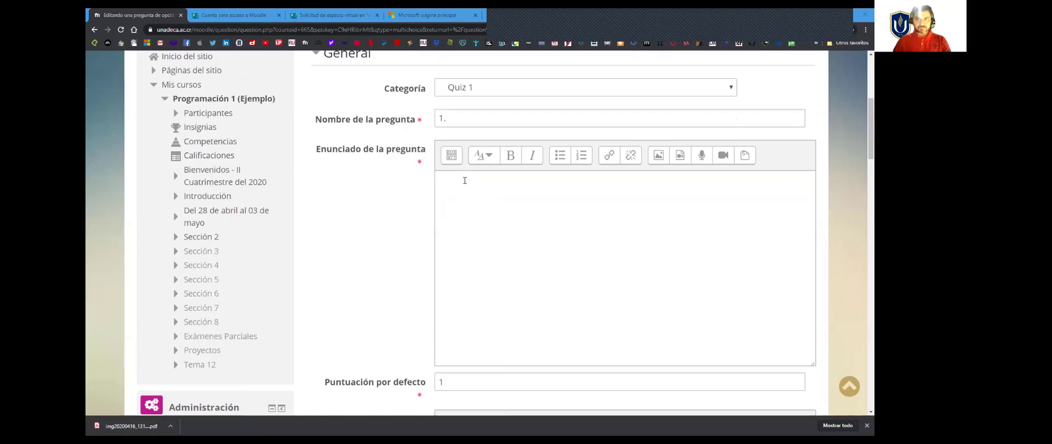
pyautogui.click(464, 181)
pyautogui.write('A medida que las computadoras evolucionan')
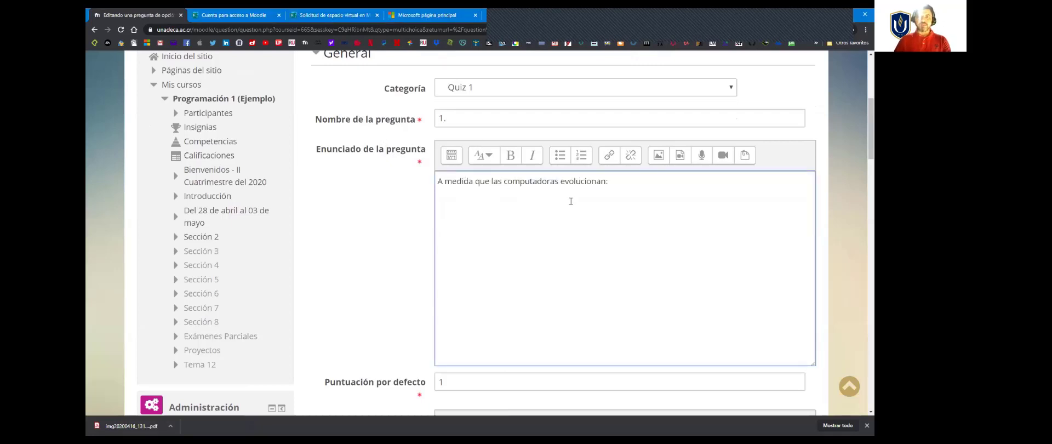
pyautogui.write(':')
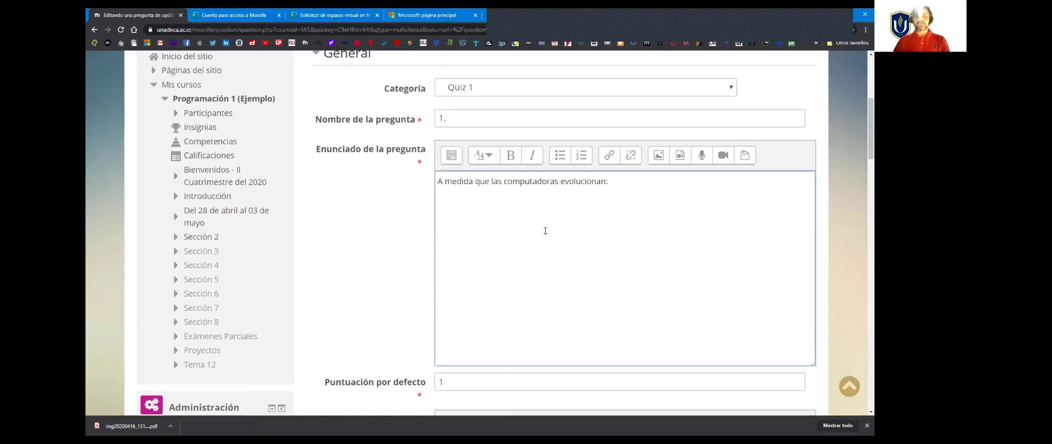
# Step: Look over the question form from the statement down to the "Respuestas" section and back
pyautogui.scroll(-3, 545, 230)
pyautogui.scroll(3, 544, 232)
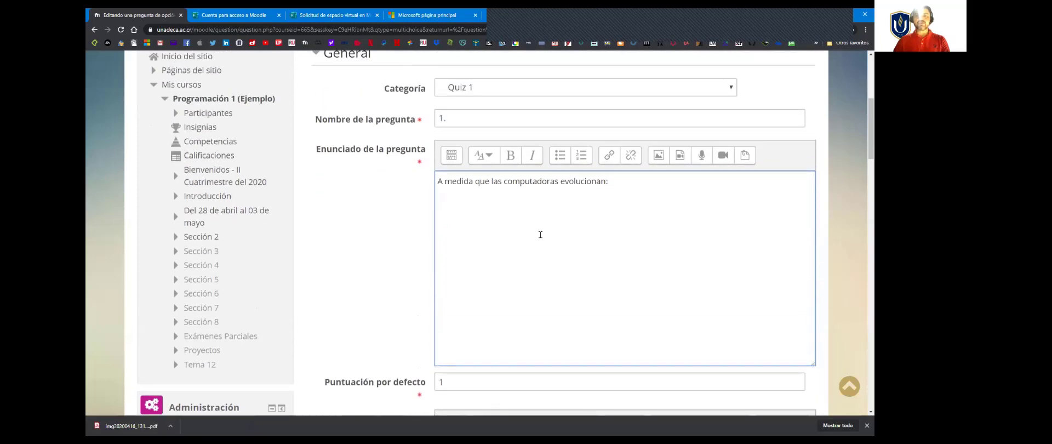
pyautogui.scroll(-3, 540, 235)
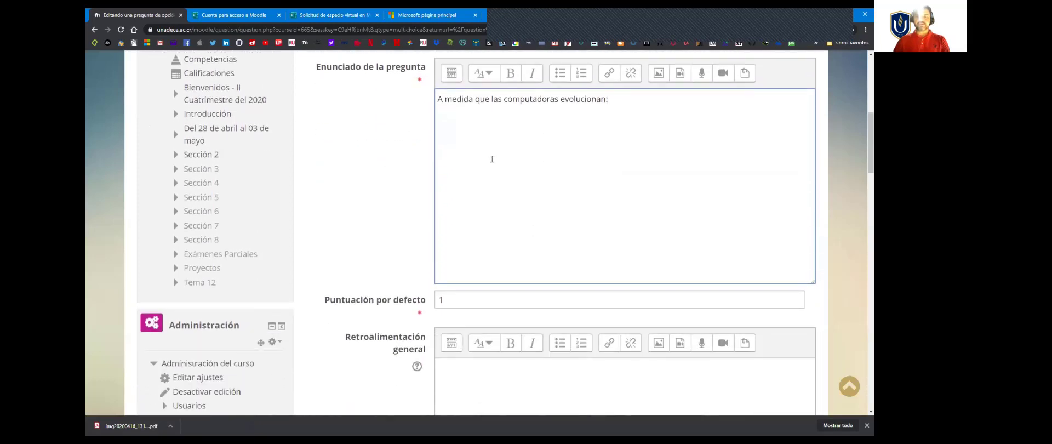
pyautogui.scroll(-5, 492, 159)
pyautogui.scroll(-4, 413, 237)
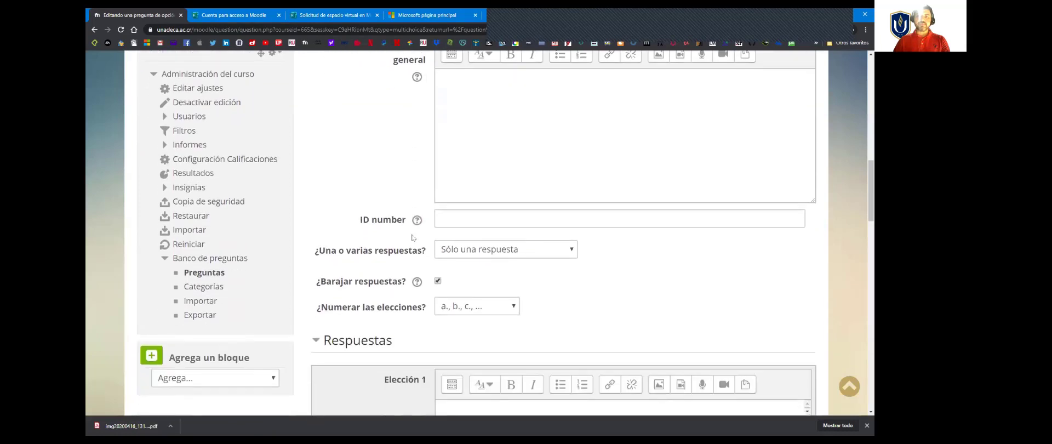
pyautogui.scroll(-4, 413, 237)
pyautogui.moveTo(415, 222); pyautogui.dragTo(325, 218)
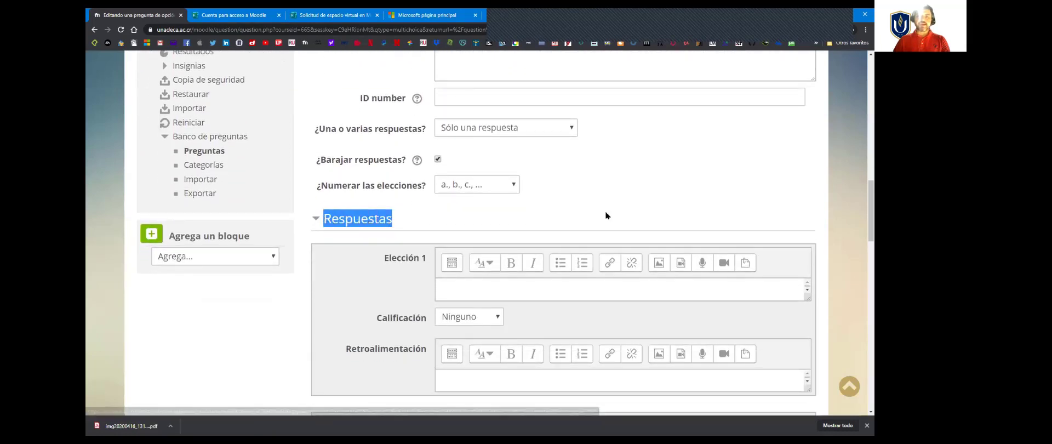
pyautogui.scroll(5, 606, 214)
pyautogui.scroll(4, 606, 215)
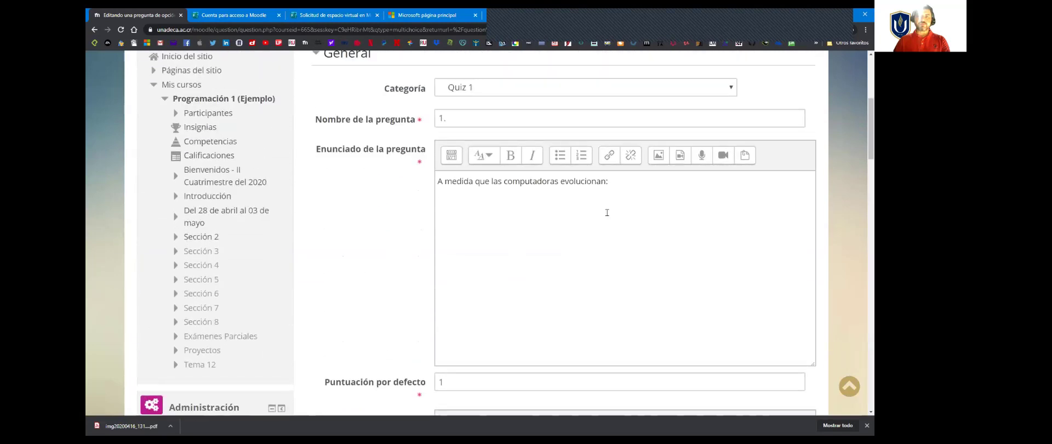
# Step: On a new line below the statement text, start inserting an image and upload Juan.png from the Fotos folder on the desktop
pyautogui.scroll(-1, 606, 215)
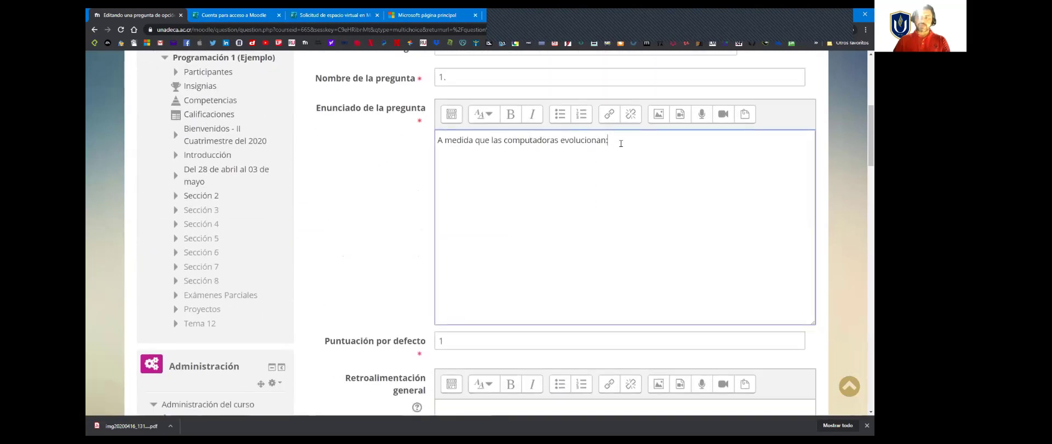
pyautogui.click(620, 144)
pyautogui.press('Return')
pyautogui.click(658, 114)
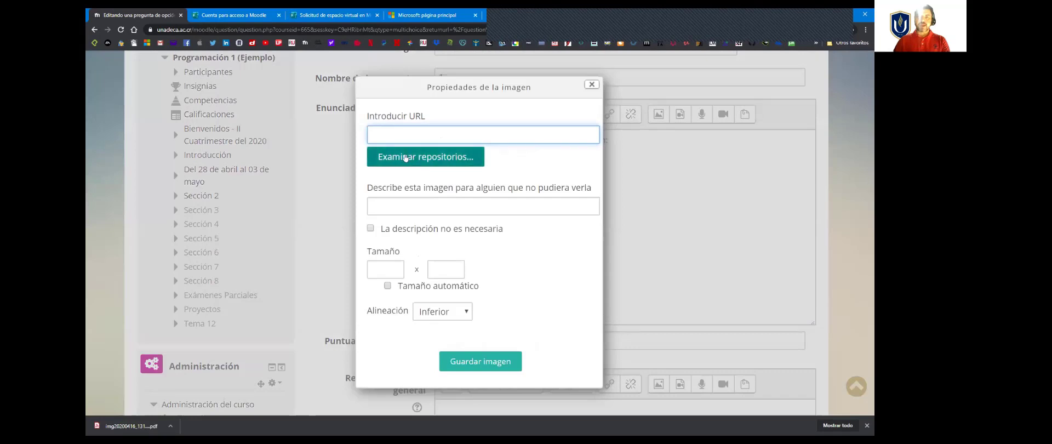
pyautogui.click(427, 160)
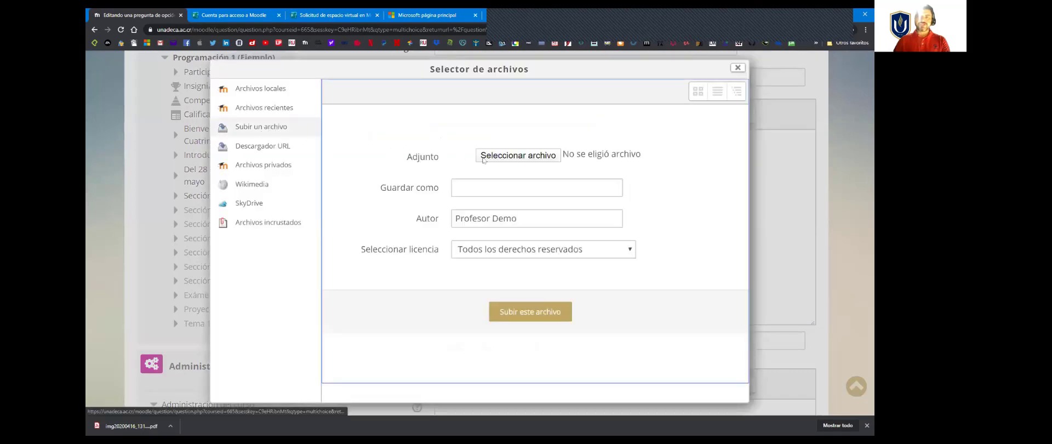
pyautogui.click(520, 157)
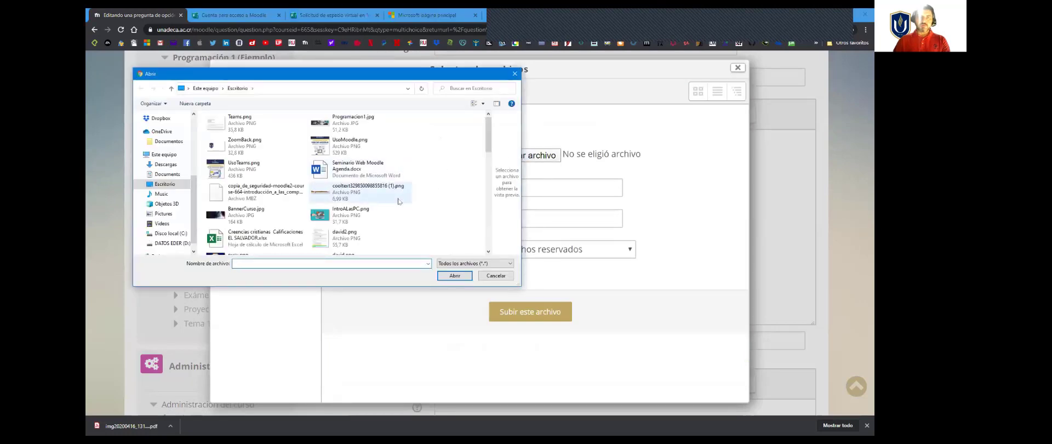
pyautogui.scroll(-10, 398, 201)
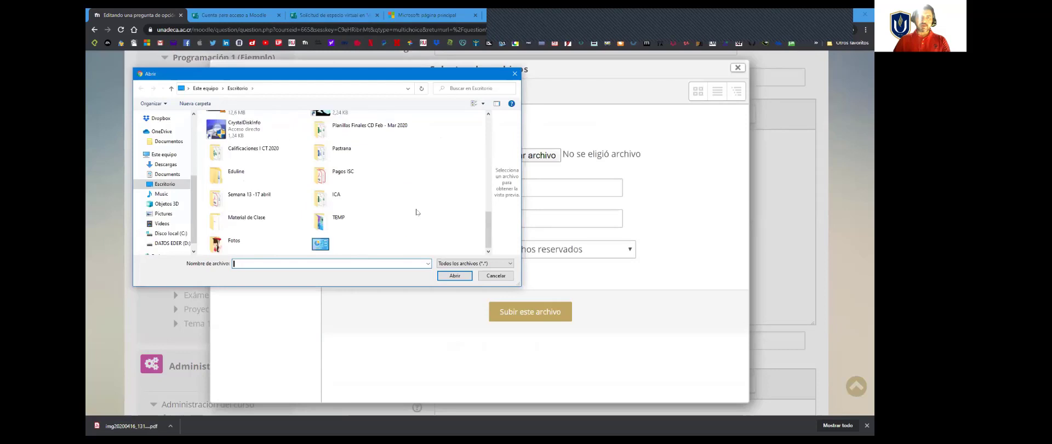
pyautogui.doubleClick(234, 241)
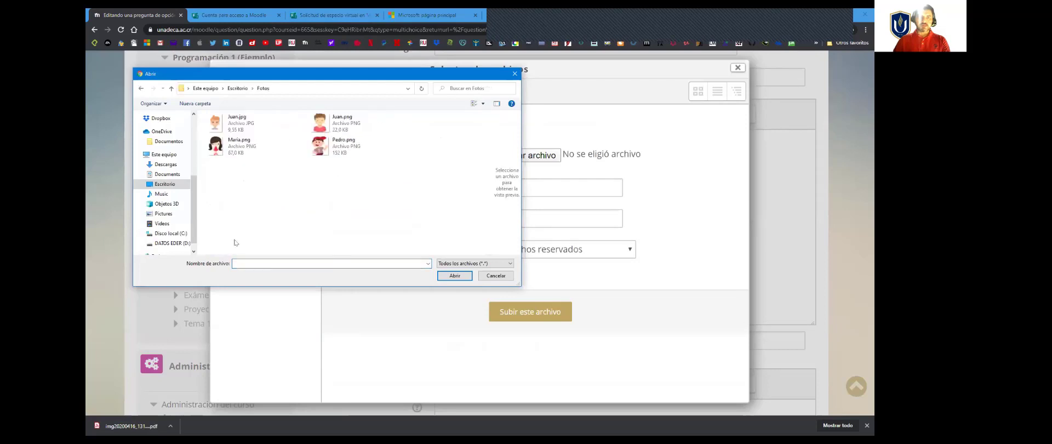
pyautogui.click(343, 121)
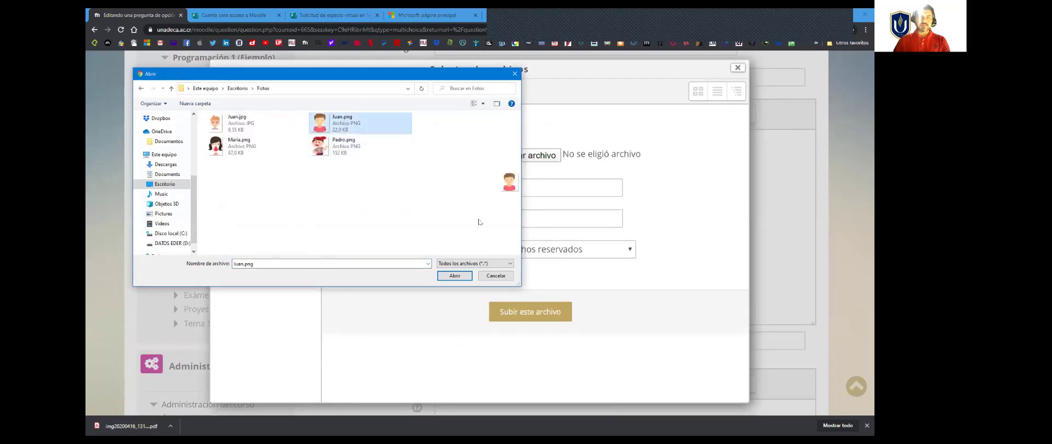
pyautogui.click(450, 277)
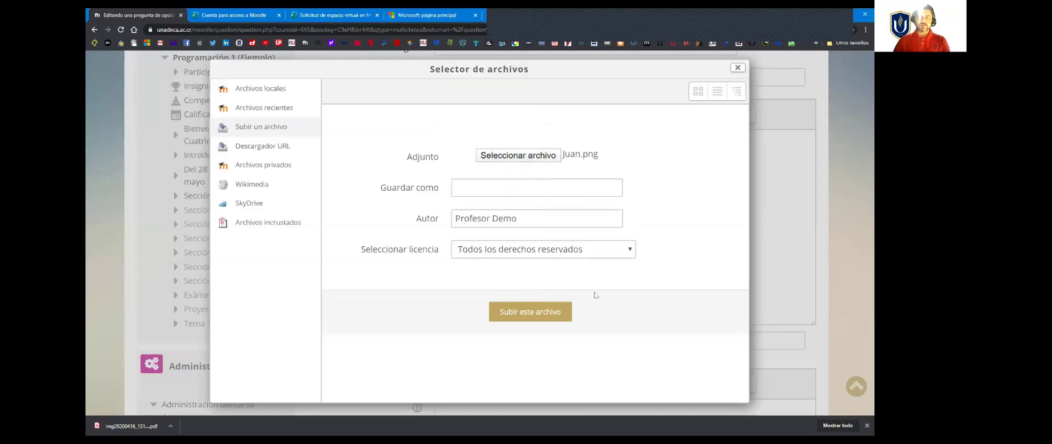
pyautogui.click(532, 311)
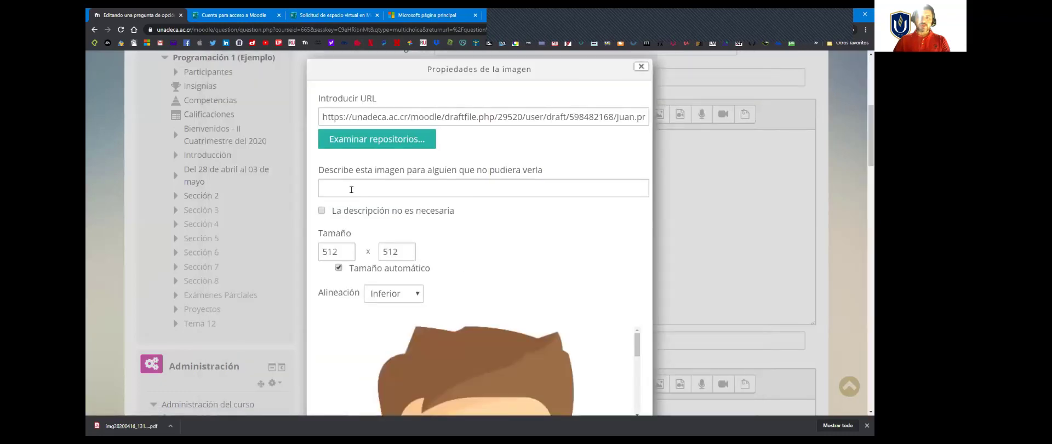
# Step: Mark the image description as not necessary, set the image size to 200 x 200 and save the image into the statement
pyautogui.click(321, 212)
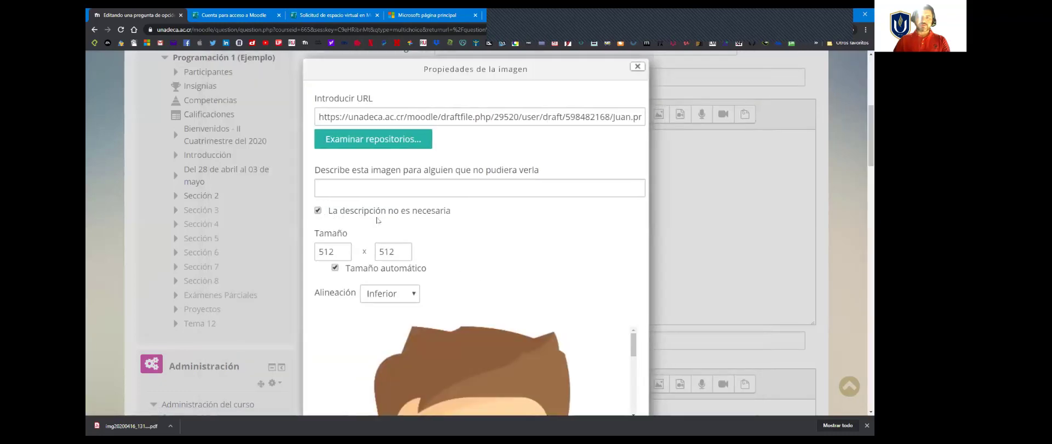
pyautogui.doubleClick(336, 249)
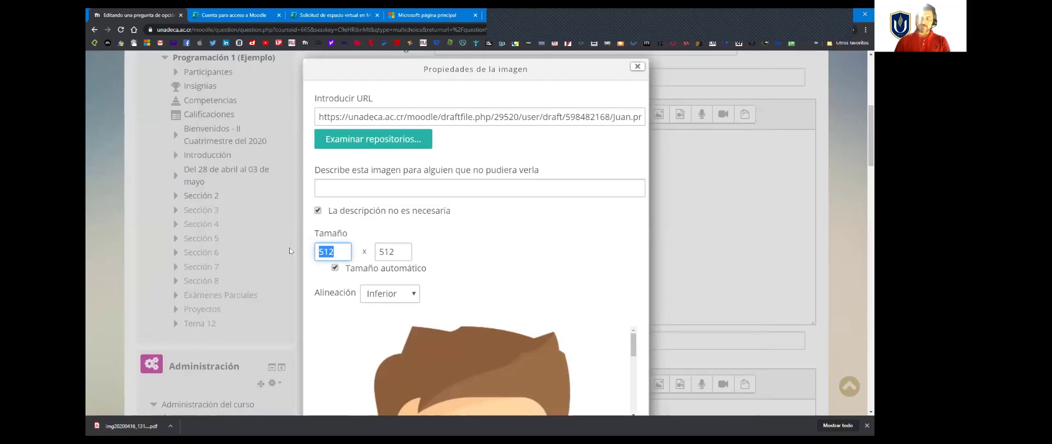
pyautogui.write('200')
pyautogui.click(489, 258)
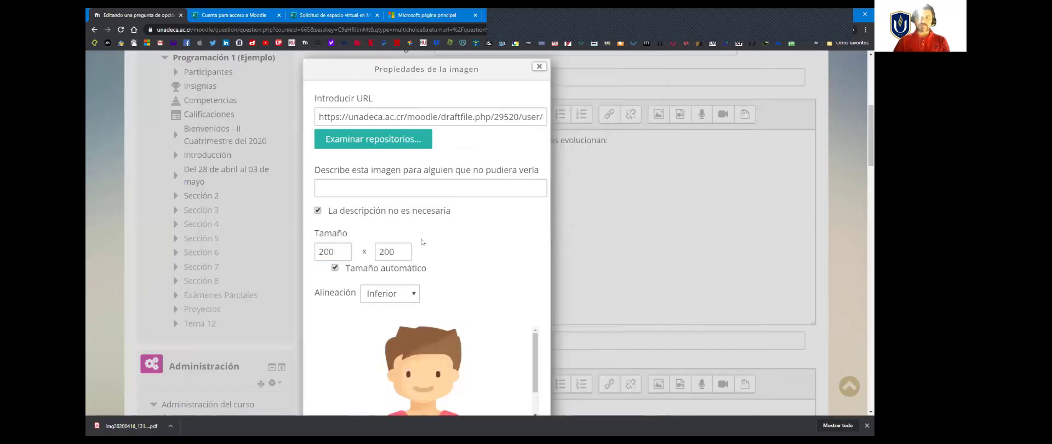
pyautogui.scroll(-1, 357, 248)
pyautogui.scroll(-3, 357, 248)
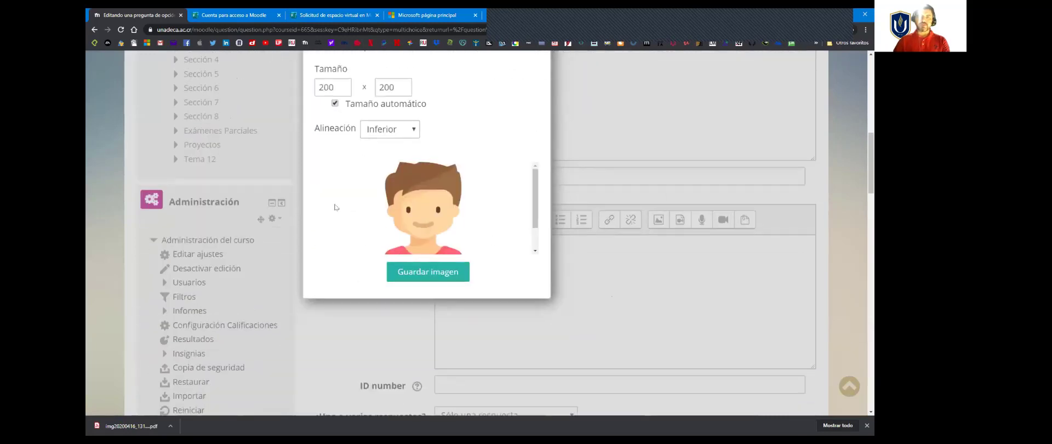
pyautogui.click(427, 274)
# Step: Examine the question statement with its image, the default score, the general feedback field and the answer settings below it
pyautogui.scroll(-3, 586, 278)
pyautogui.click(536, 225)
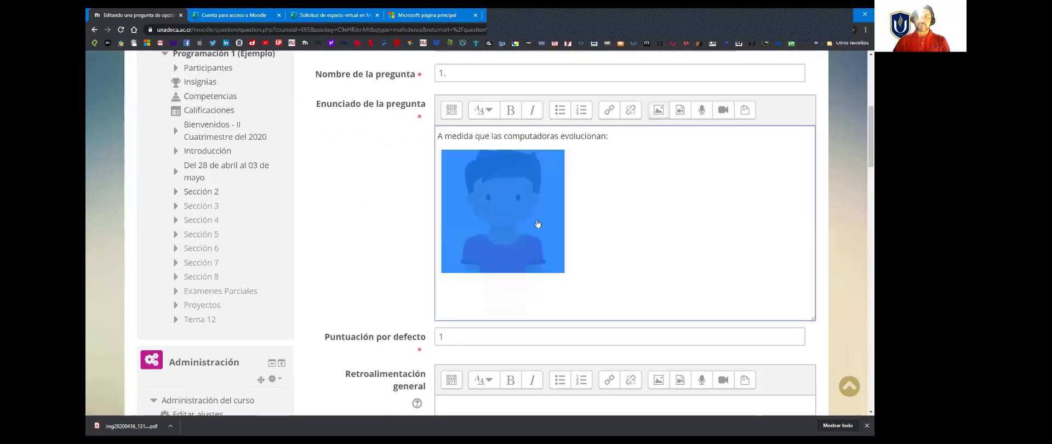
pyautogui.click(607, 213)
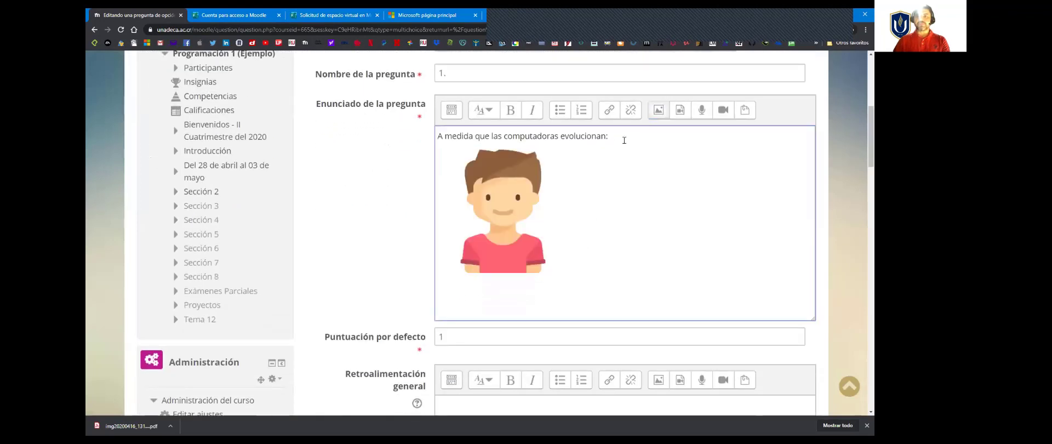
pyautogui.moveTo(437, 136); pyautogui.dragTo(612, 139)
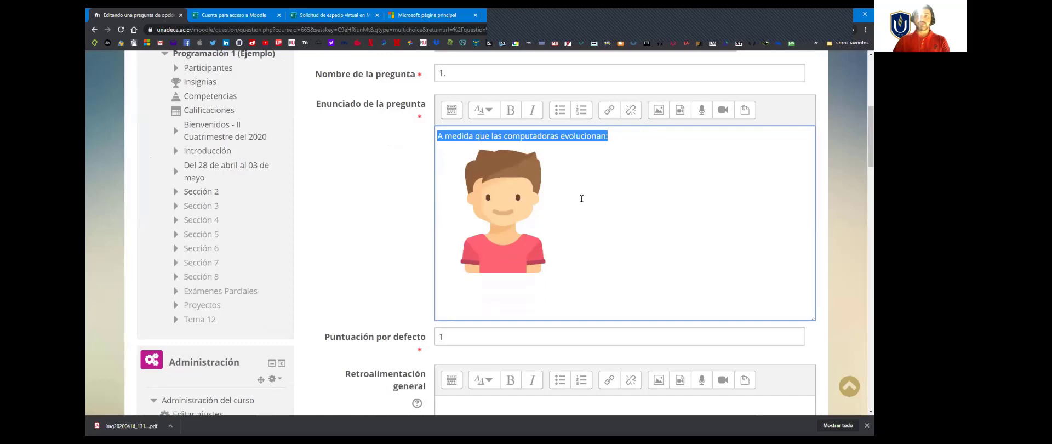
pyautogui.click(564, 252)
pyautogui.scroll(-3, 564, 252)
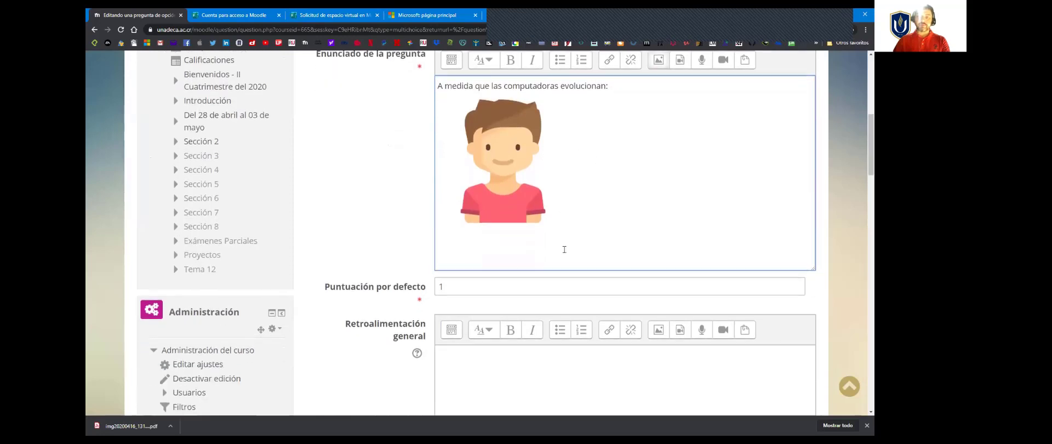
pyautogui.doubleClick(439, 214)
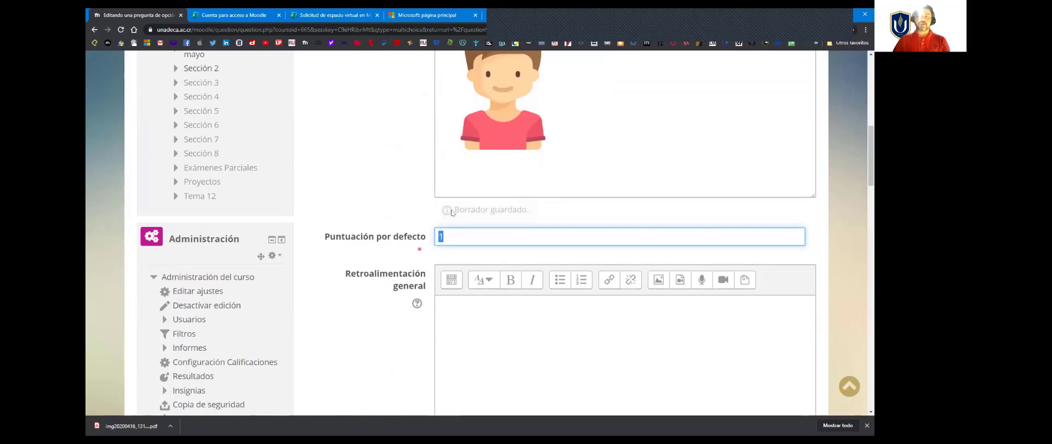
pyautogui.click(454, 235)
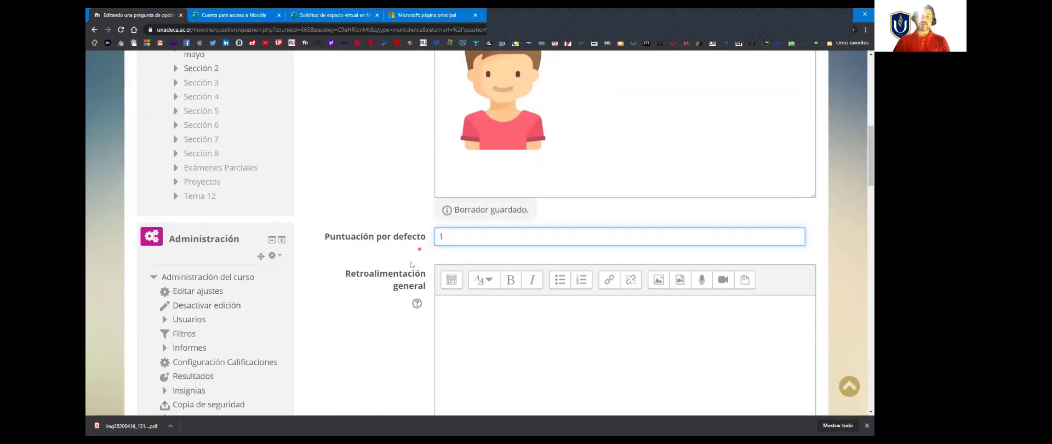
pyautogui.scroll(-3, 395, 275)
pyautogui.click(471, 182)
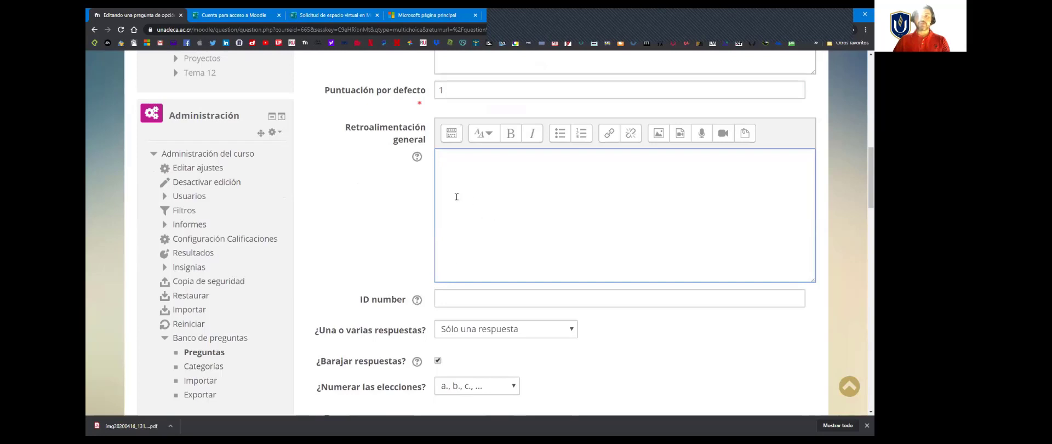
pyautogui.scroll(-2, 421, 238)
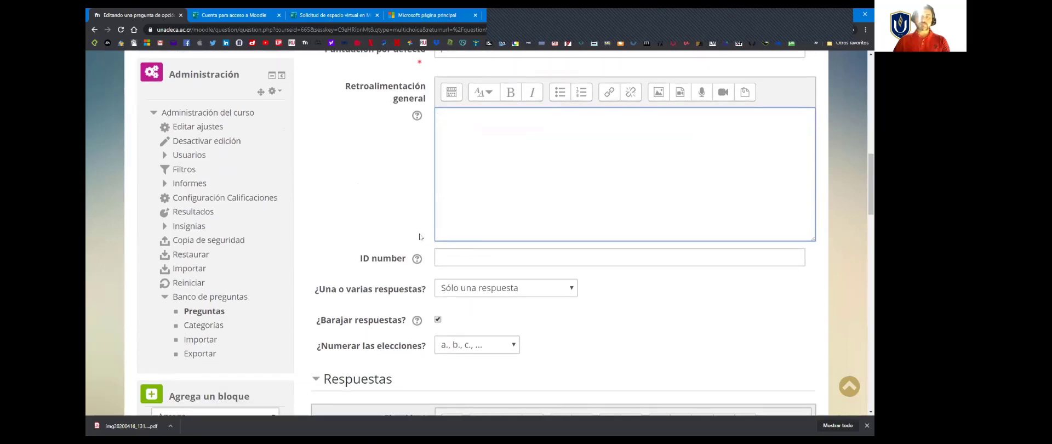
# Step: Configure the question to allow several answers by choosing "Se permiten varias respuestas"
pyautogui.scroll(-1, 380, 247)
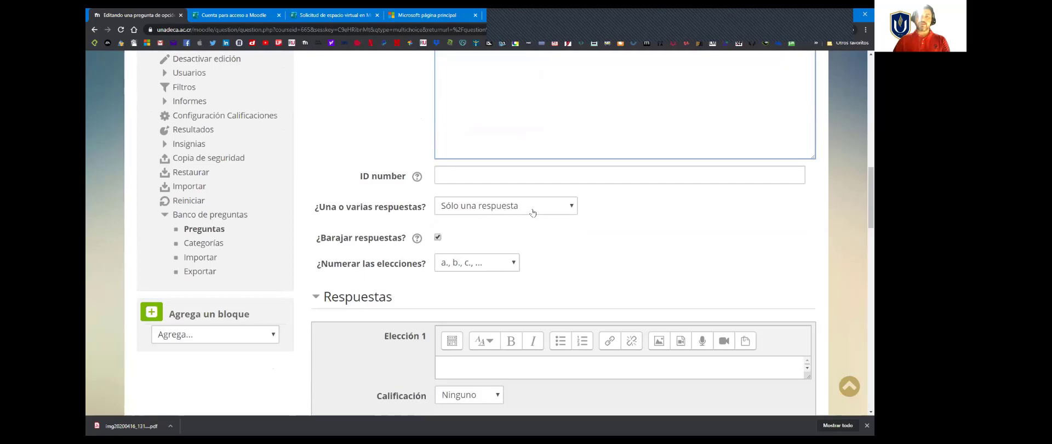
pyautogui.click(554, 208)
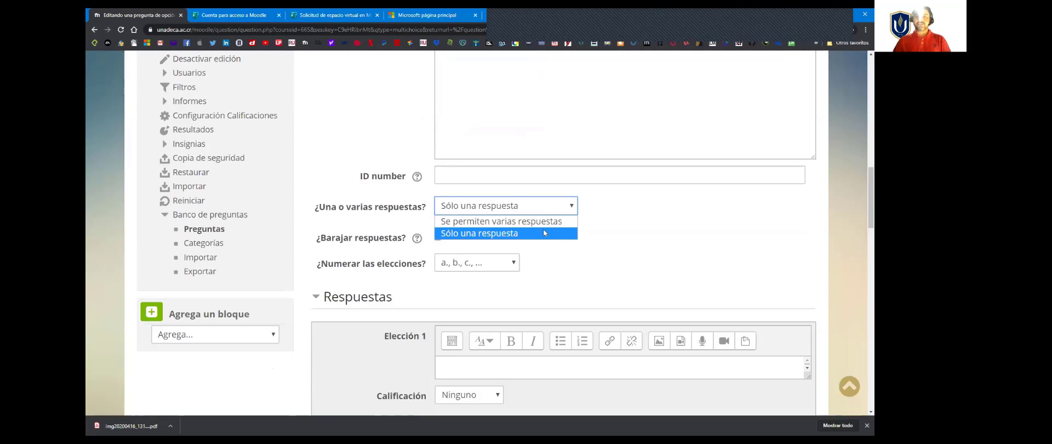
pyautogui.click(527, 224)
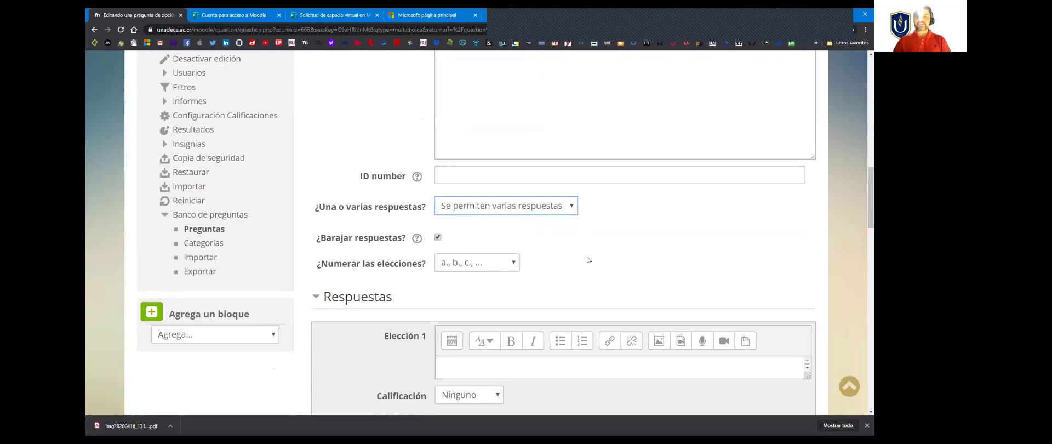
# Step: Paste the answer texts "Se hacen más rápidas" into Elección 1 and "Crecen de tamaño" into Elección 2
pyautogui.scroll(-3, 588, 258)
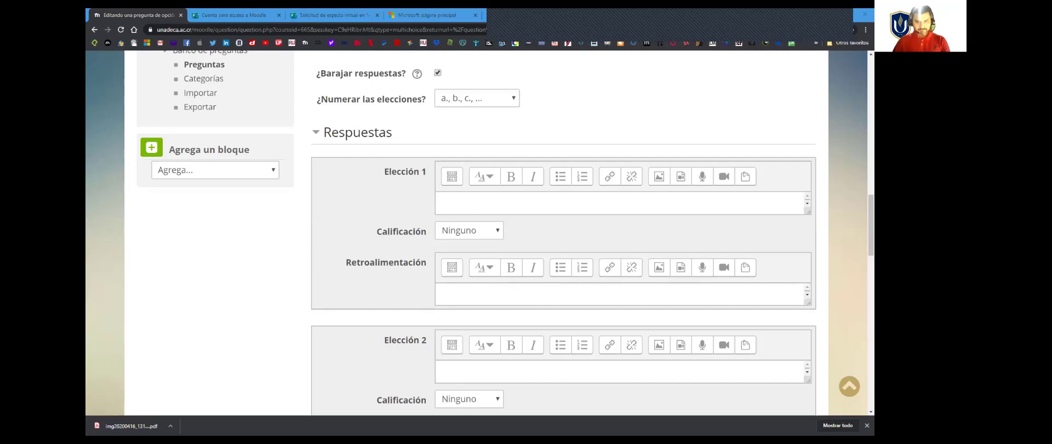
pyautogui.click(448, 201)
pyautogui.write('Se hacen más rápidas')
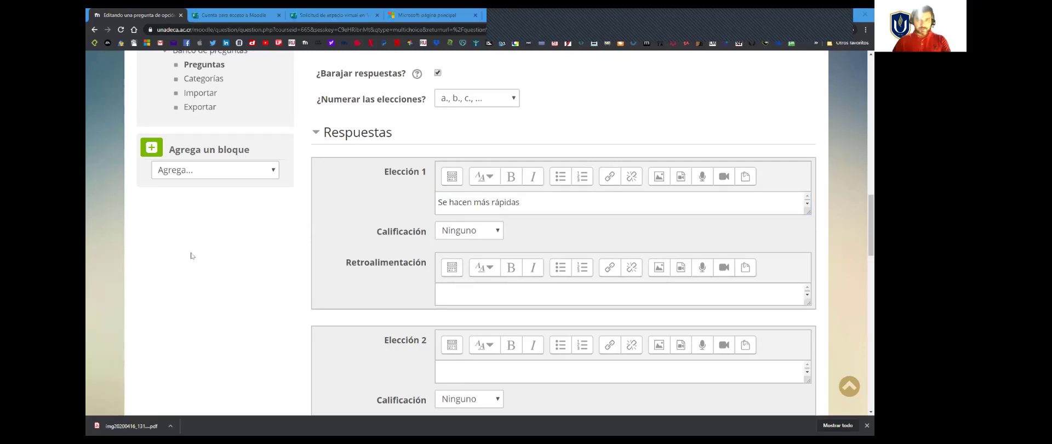
pyautogui.scroll(-1, 456, 317)
pyautogui.click(472, 327)
pyautogui.write('Crecen de tamaño')
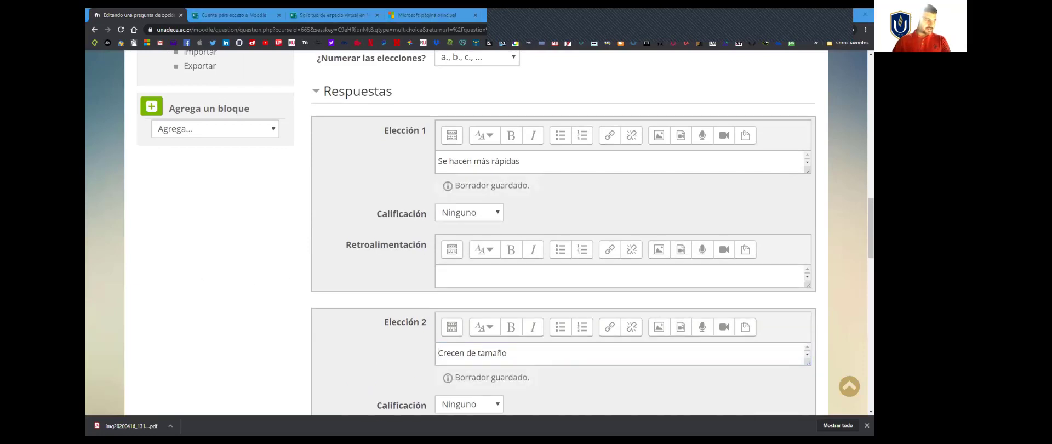
# Step: Paste the answer texts "Cuestan más" into Elección 3 and "Consumen más electricidad" into Elección 4
pyautogui.scroll(-2, 384, 307)
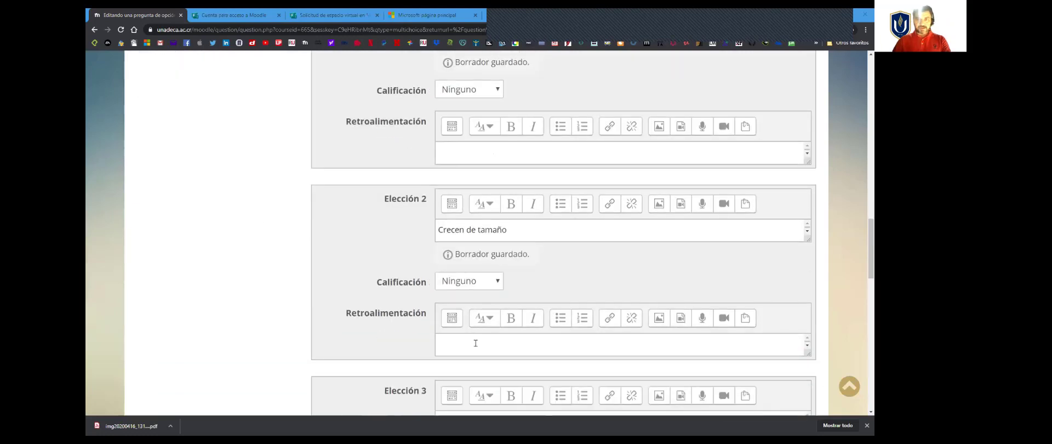
pyautogui.click(475, 346)
pyautogui.scroll(-2, 471, 329)
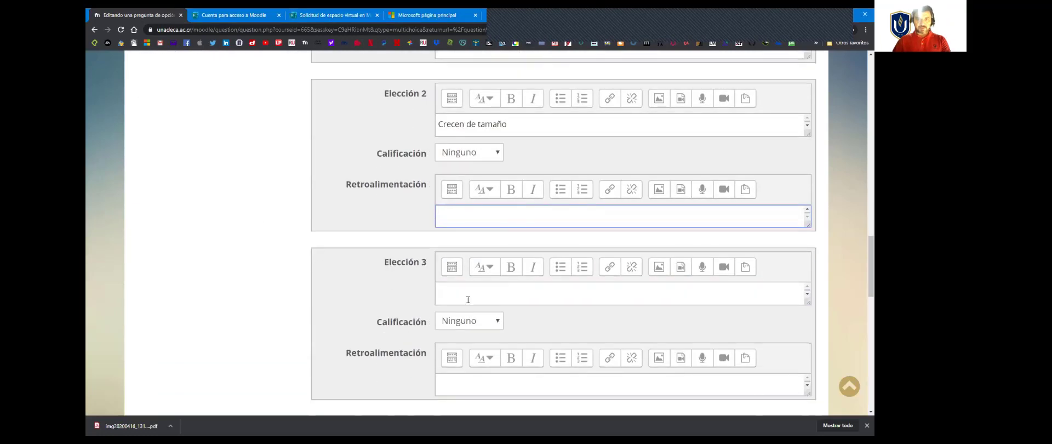
pyautogui.click(469, 297)
pyautogui.write('Cuestan más')
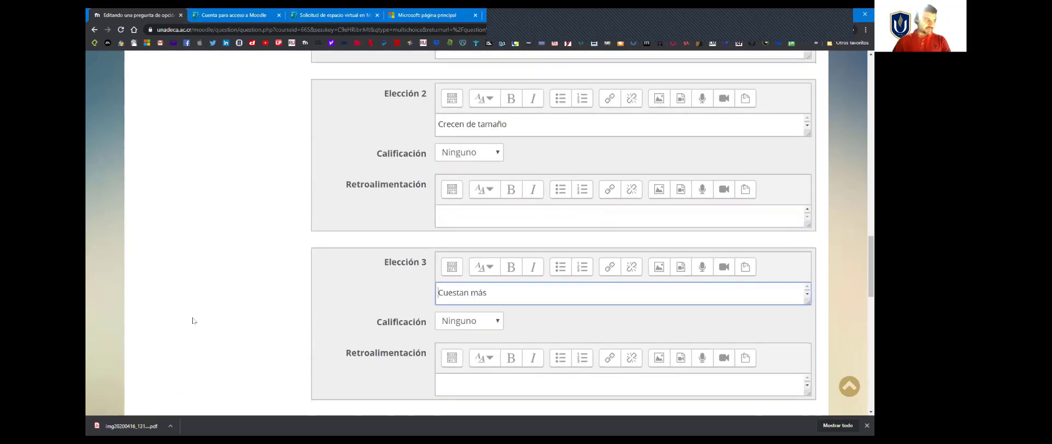
pyautogui.hotkey('alt', 'Tab')
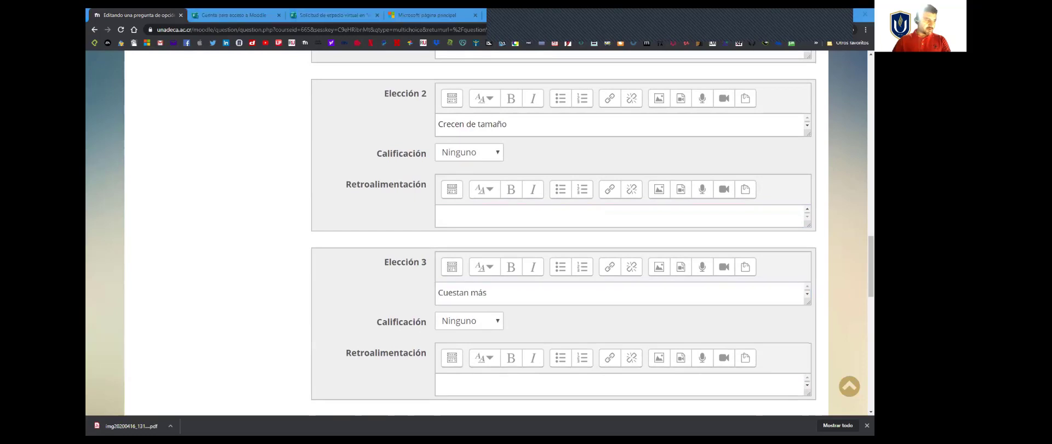
pyautogui.scroll(-3, 433, 263)
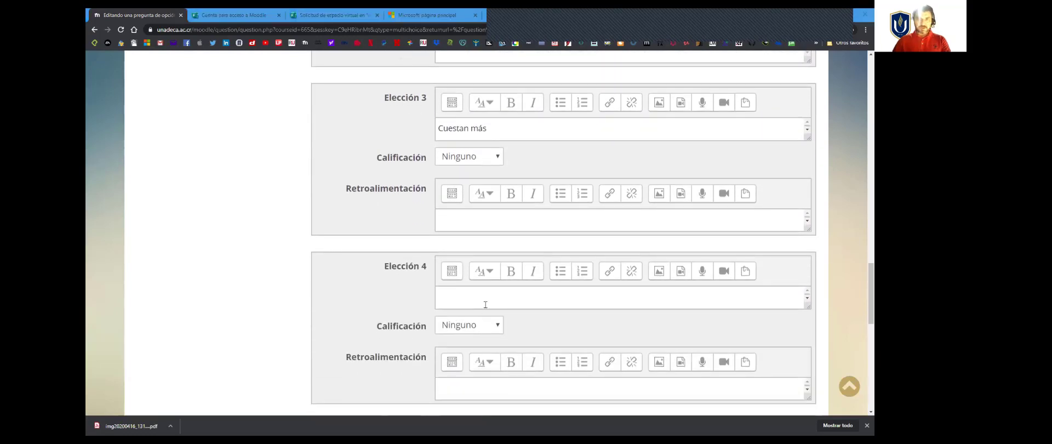
pyautogui.click(486, 303)
pyautogui.write('Consumen más electricidad')
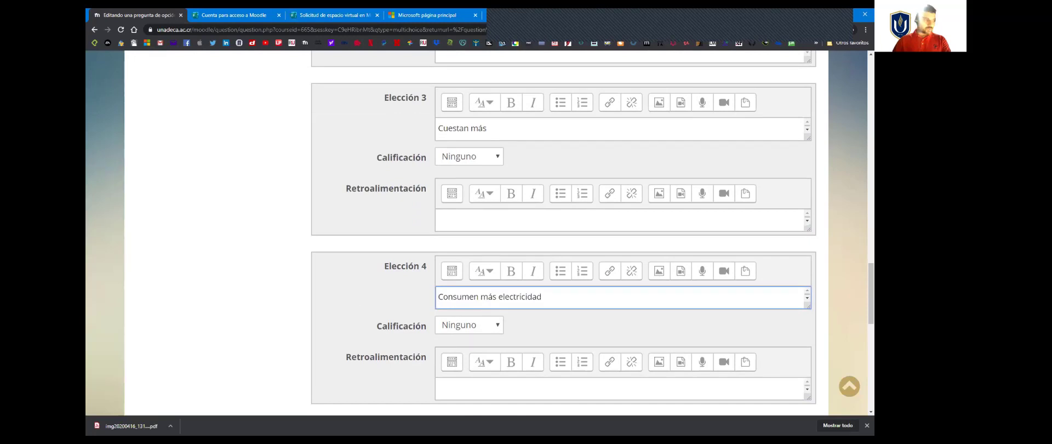
# Step: Paste the answer text "Se hacen menos fiables" into Elección 5
pyautogui.hotkey('alt', 'Tab')
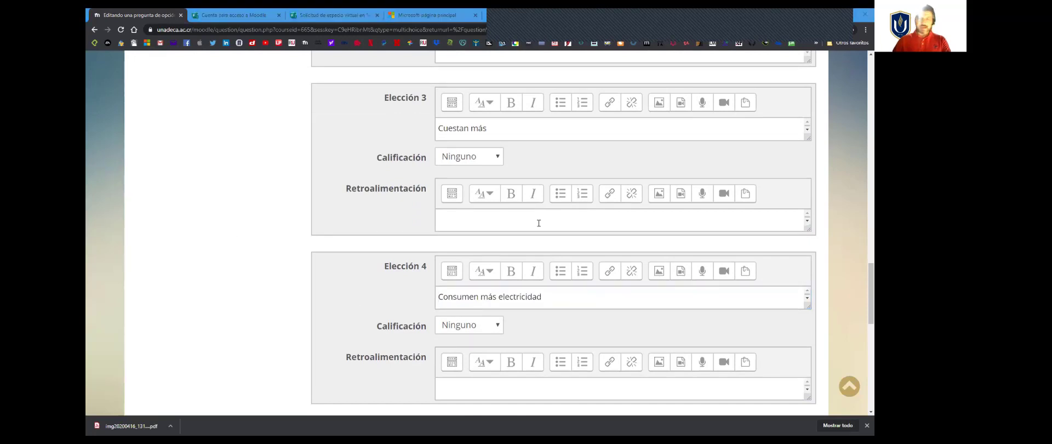
pyautogui.scroll(-3, 504, 253)
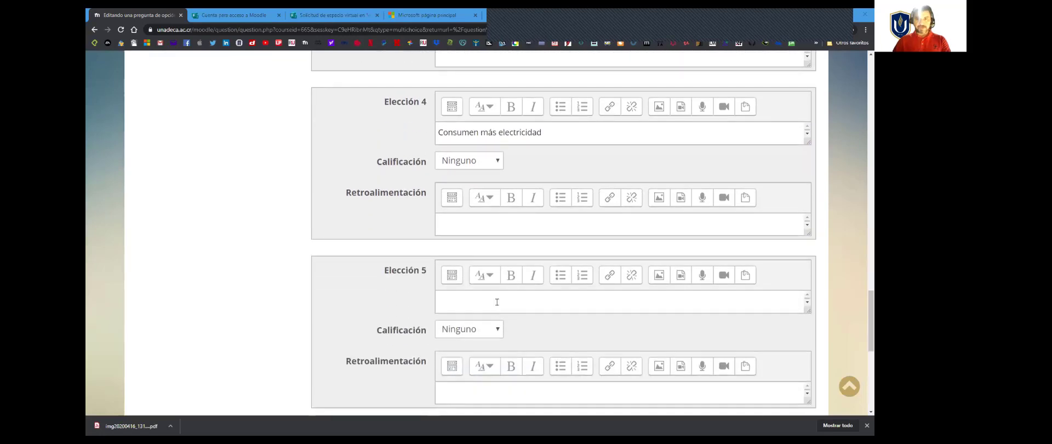
pyautogui.click(497, 301)
pyautogui.write('Se hacen menos fiables')
# Step: Set the grade of both Elección 1 and Elección 2 to 50%
pyautogui.scroll(-2, 423, 248)
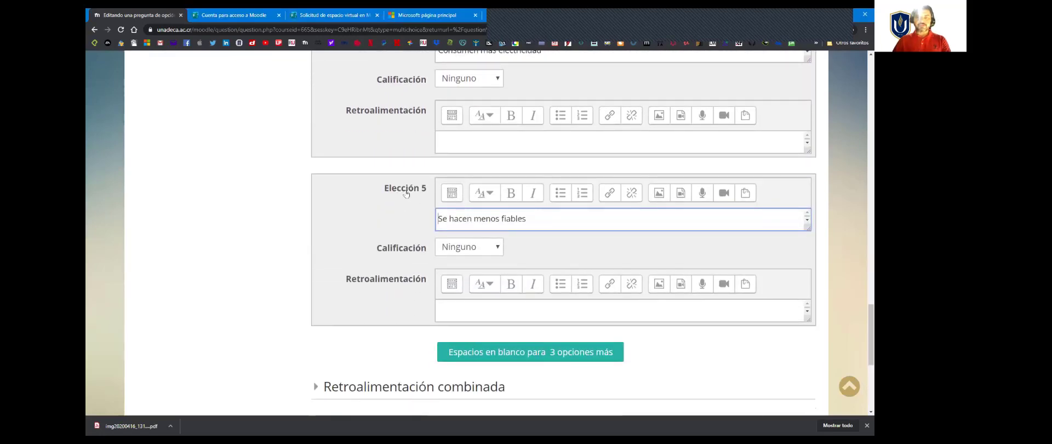
pyautogui.scroll(-2, 479, 287)
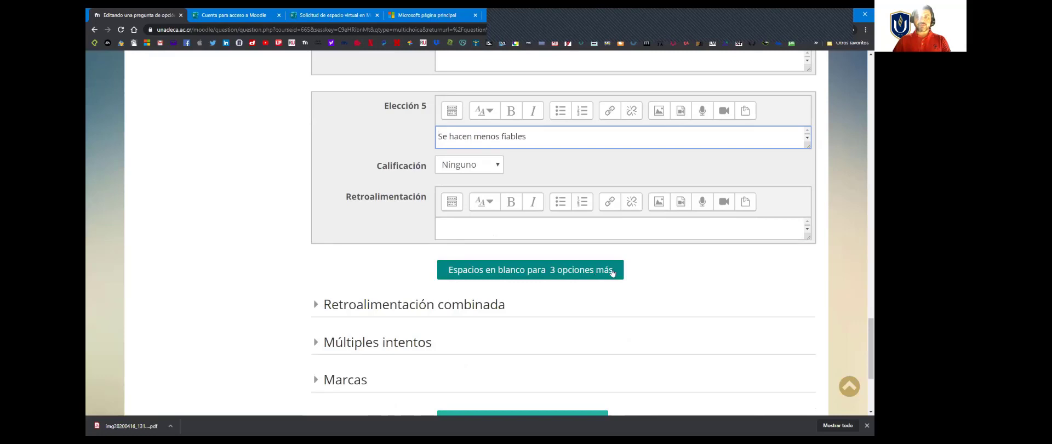
pyautogui.scroll(2, 433, 226)
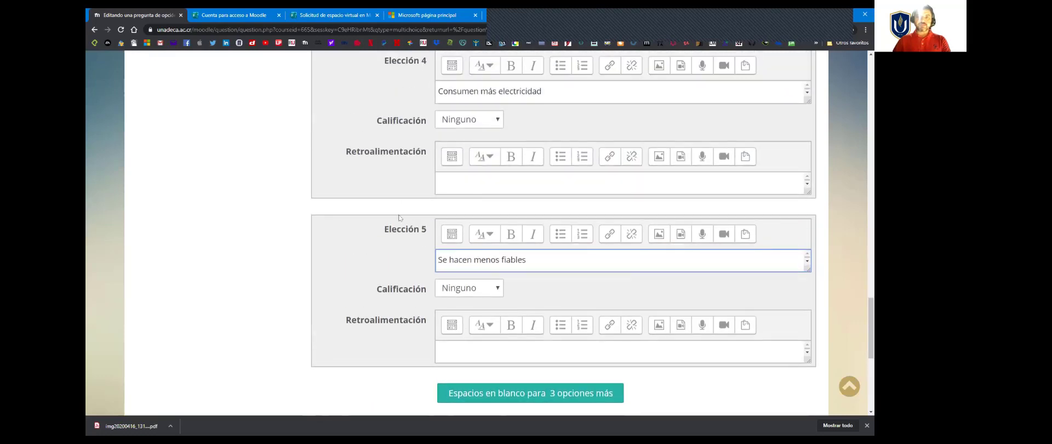
pyautogui.scroll(1, 414, 260)
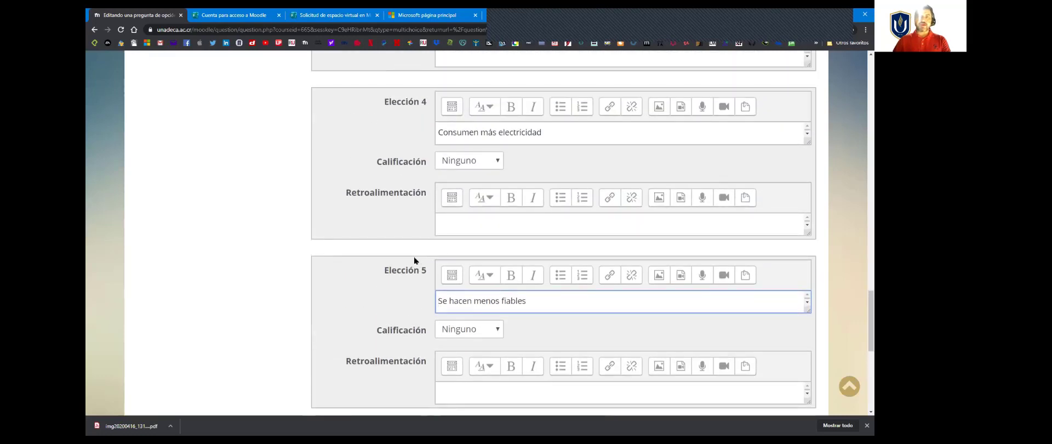
pyautogui.scroll(7, 416, 264)
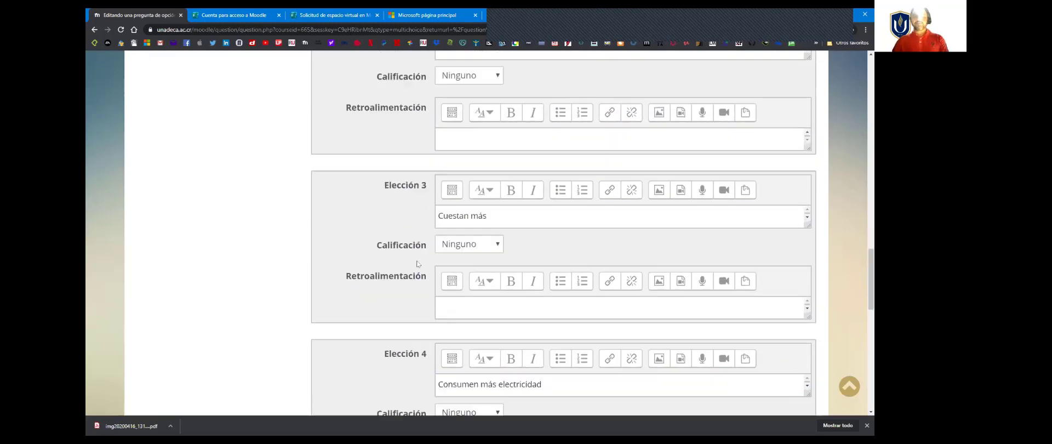
pyautogui.scroll(5, 438, 270)
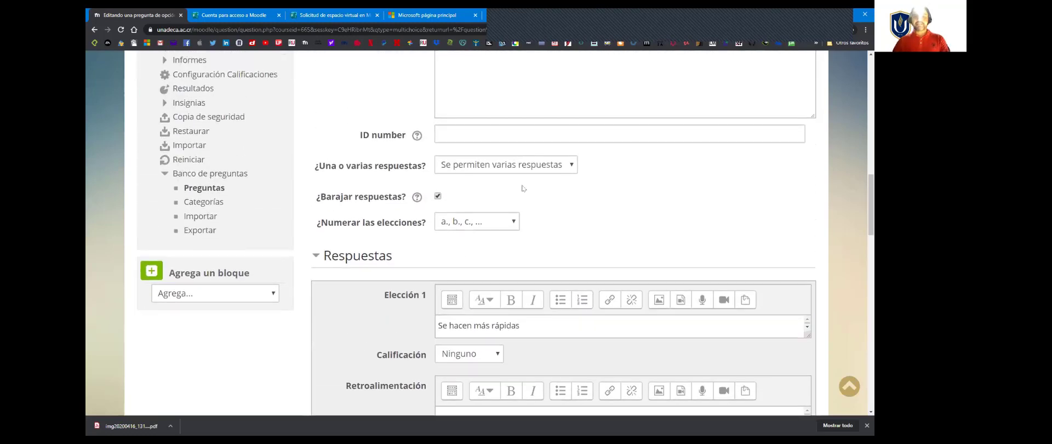
pyautogui.scroll(-4, 400, 253)
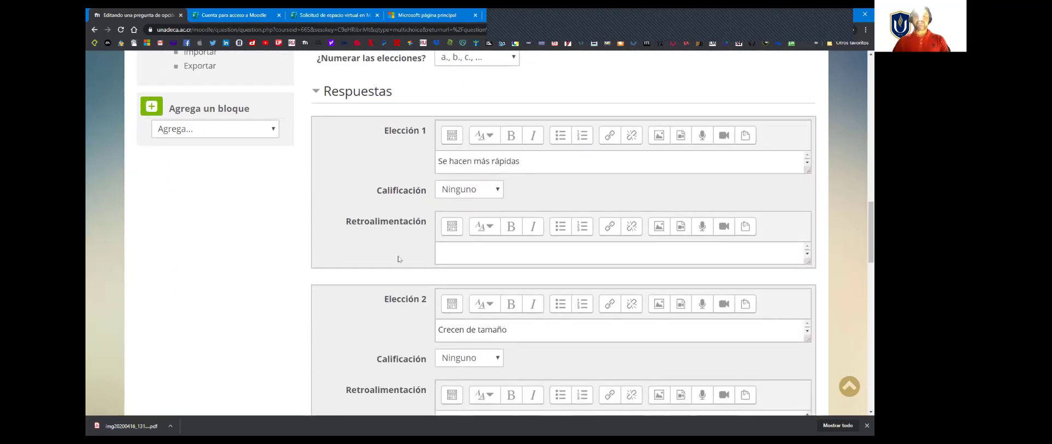
pyautogui.click(489, 153)
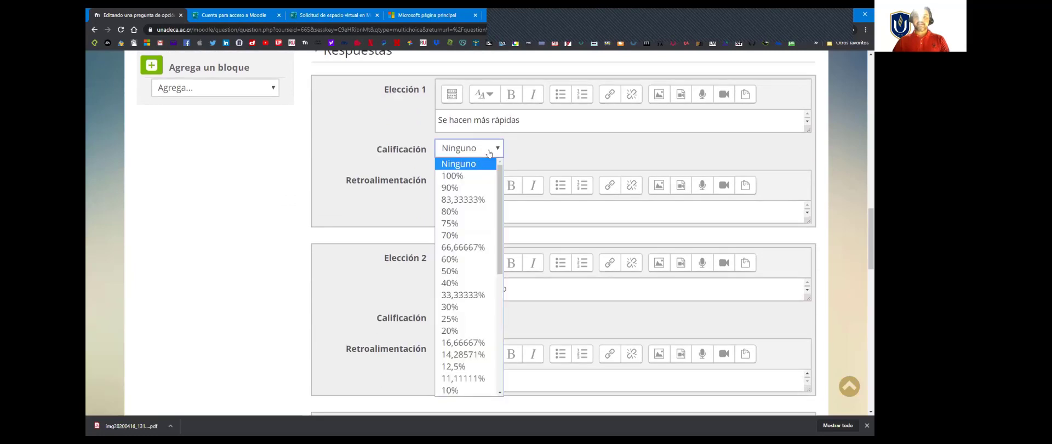
pyautogui.click(465, 271)
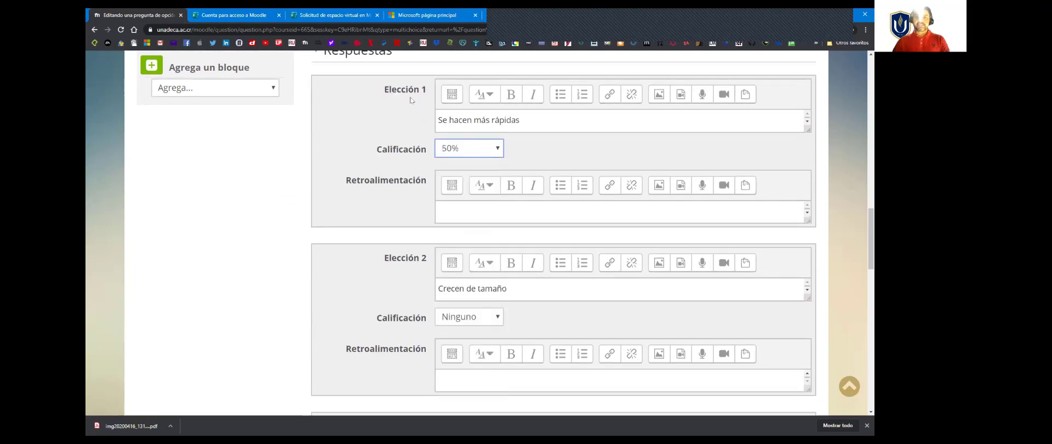
pyautogui.click(486, 321)
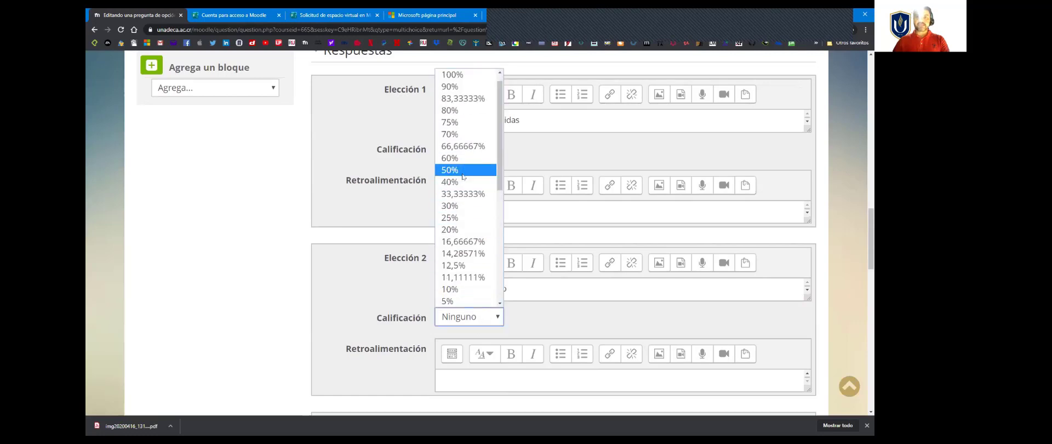
pyautogui.click(460, 170)
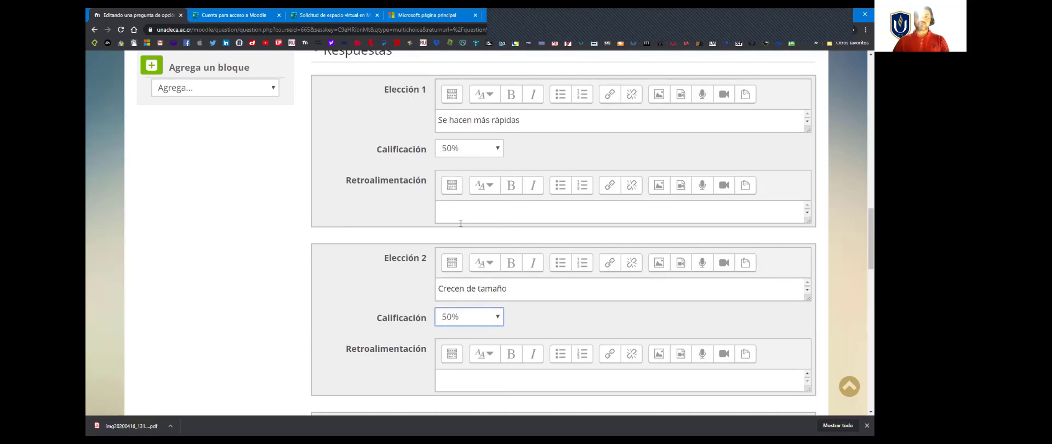
# Step: Set the grade of Elección 2 to 30%, try to save the question and check the grade validation under Elección 1
pyautogui.click(495, 318)
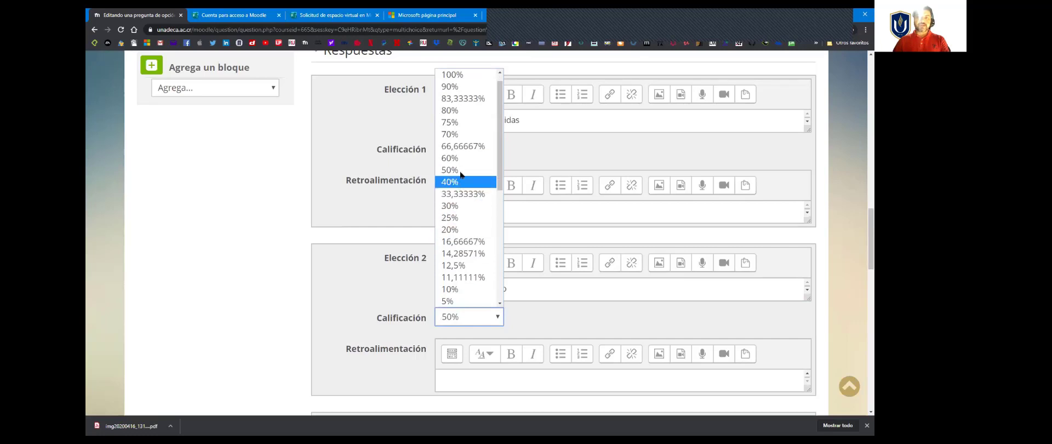
pyautogui.click(463, 206)
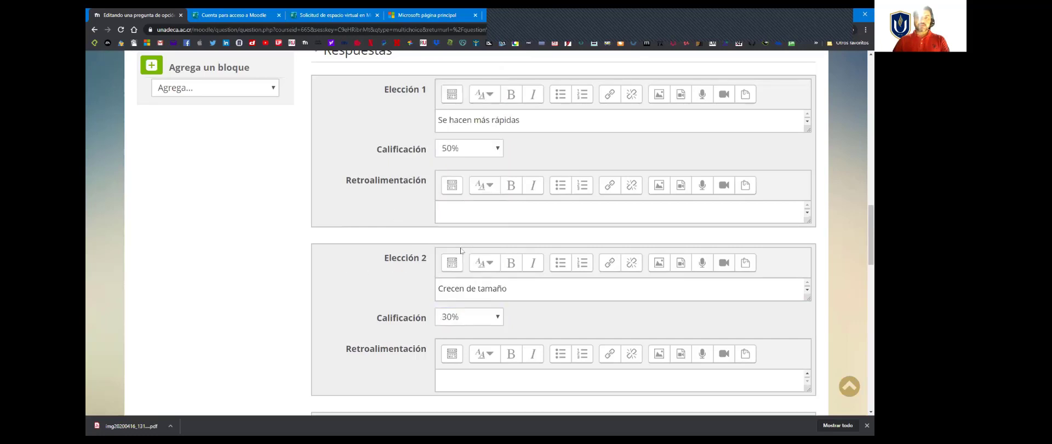
pyautogui.scroll(-15, 460, 250)
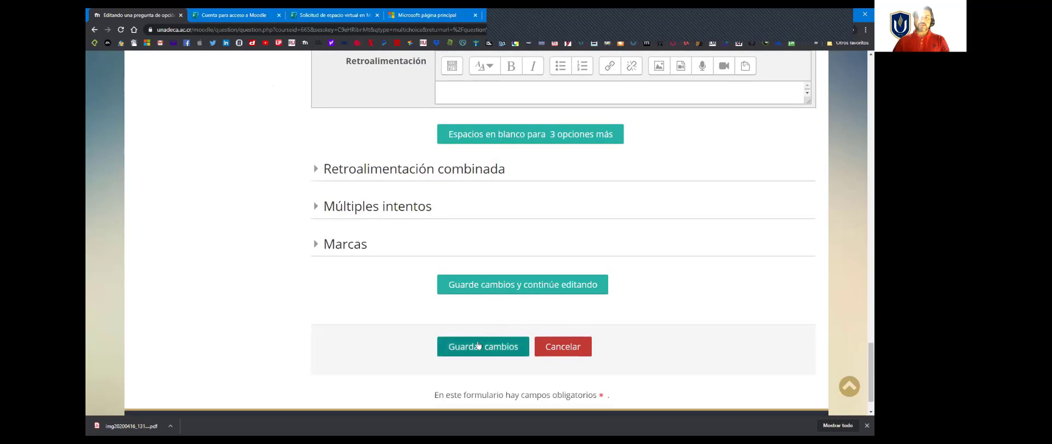
pyautogui.click(478, 345)
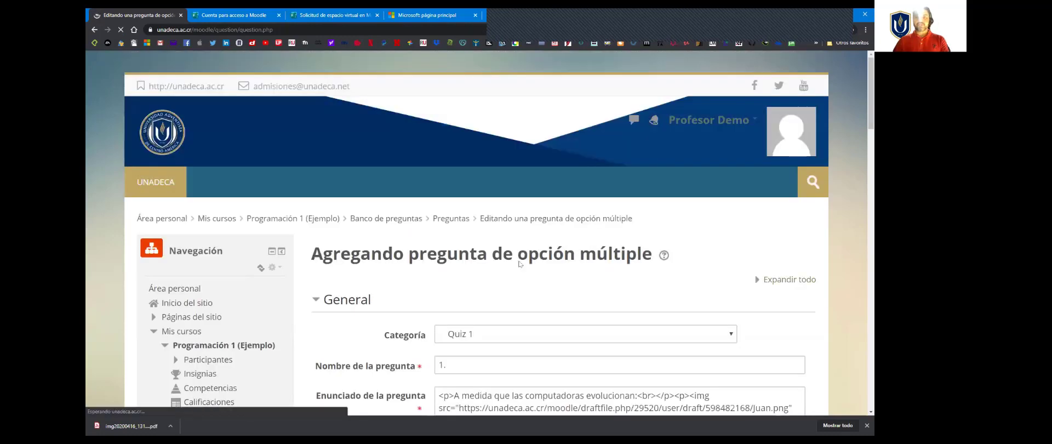
pyautogui.scroll(-4, 462, 257)
pyautogui.scroll(-12, 461, 258)
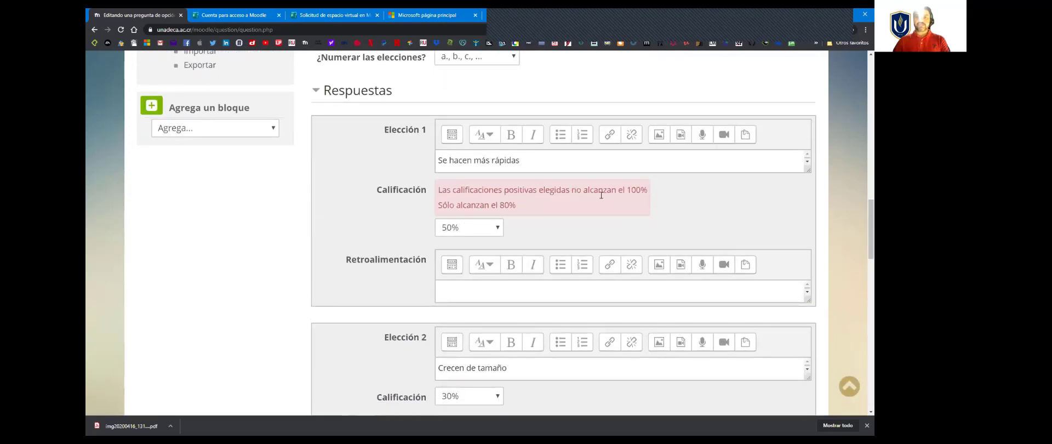
pyautogui.moveTo(634, 193); pyautogui.dragTo(645, 191)
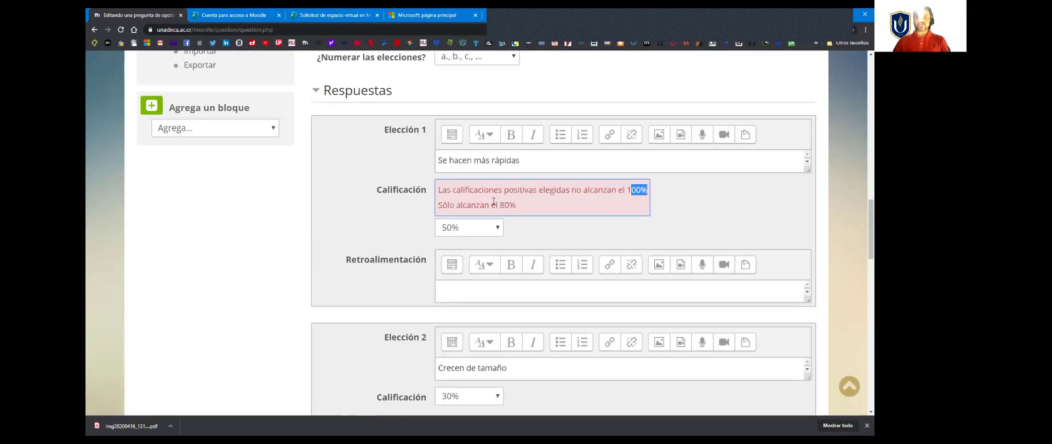
pyautogui.moveTo(495, 205); pyautogui.dragTo(523, 206)
# Step: Set the grade of Elección 2 back to 50%
pyautogui.scroll(-1, 416, 230)
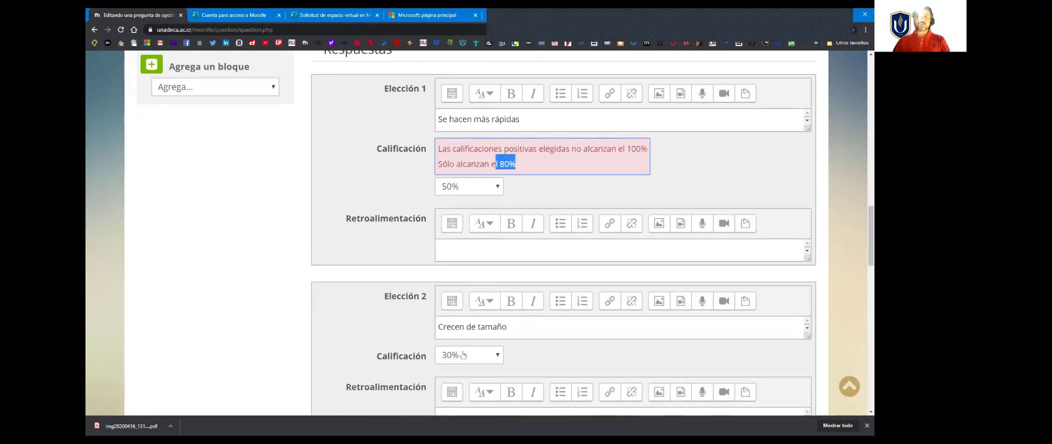
pyautogui.scroll(-1, 463, 355)
pyautogui.click(487, 315)
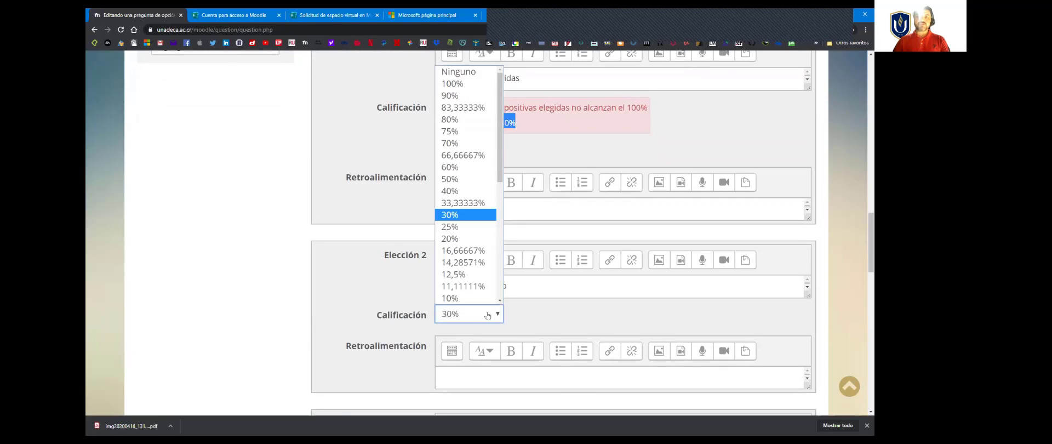
pyautogui.click(465, 182)
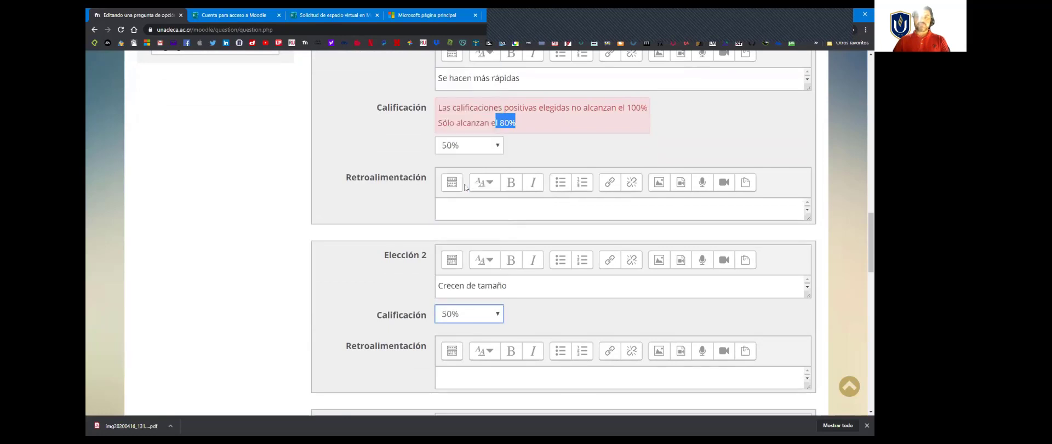
pyautogui.click(333, 237)
pyautogui.scroll(5, 472, 252)
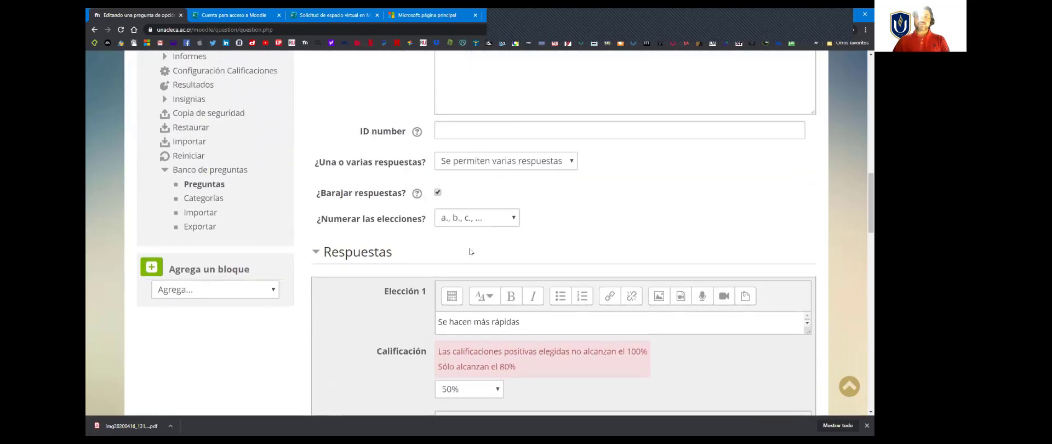
# Step: Restrict the question to "Sólo una respuesta" and set the grade of Elección 1 to 100%
pyautogui.click(550, 163)
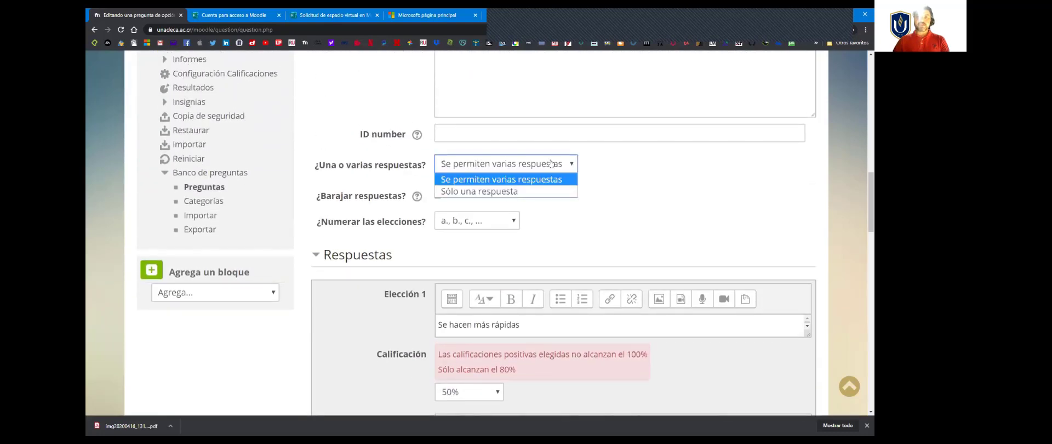
pyautogui.click(467, 192)
pyautogui.scroll(-2, 447, 206)
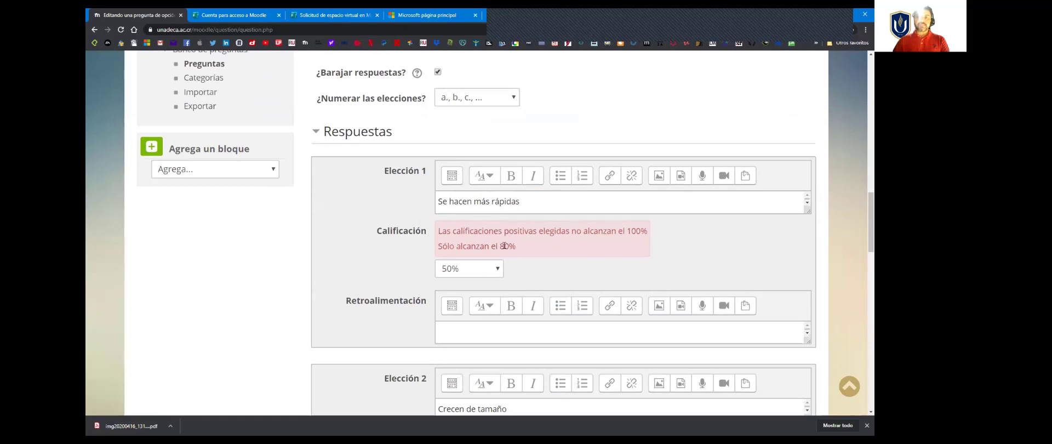
pyautogui.click(481, 268)
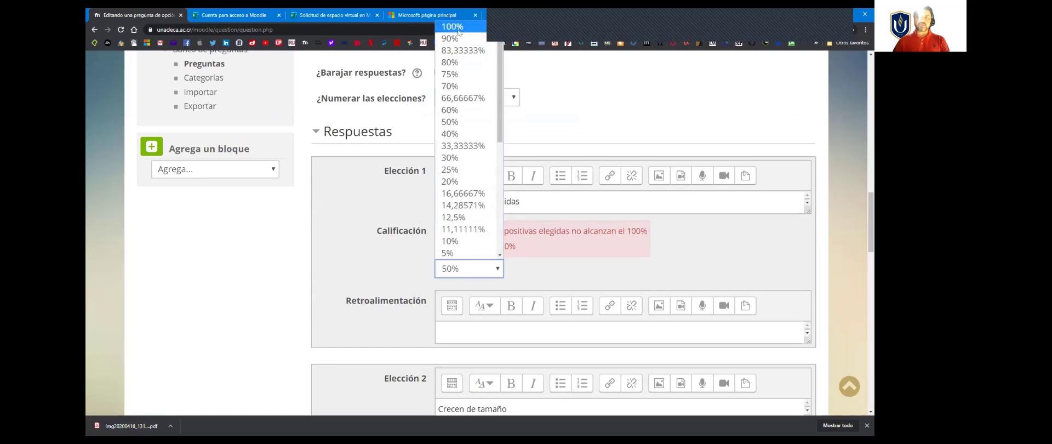
pyautogui.click(459, 28)
# Step: Set the grade of Elección 2 to Ninguno
pyautogui.scroll(-2, 422, 275)
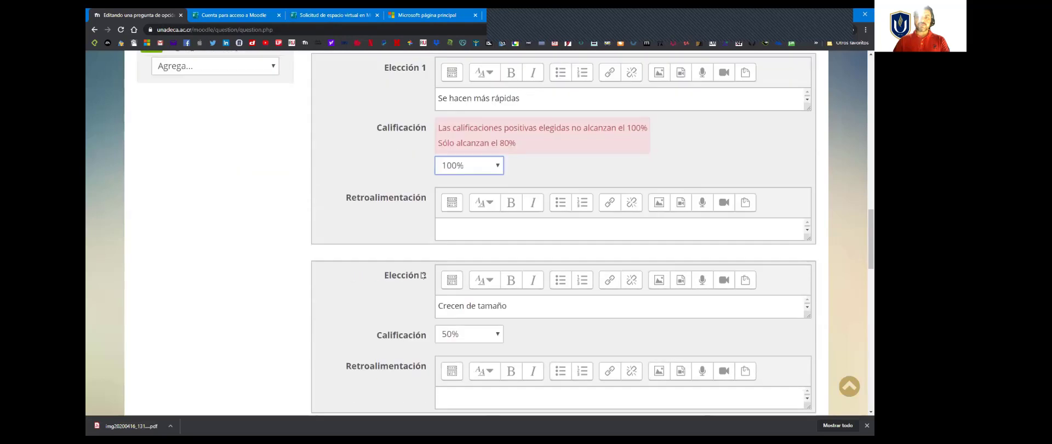
pyautogui.scroll(-1, 423, 275)
pyautogui.click(477, 317)
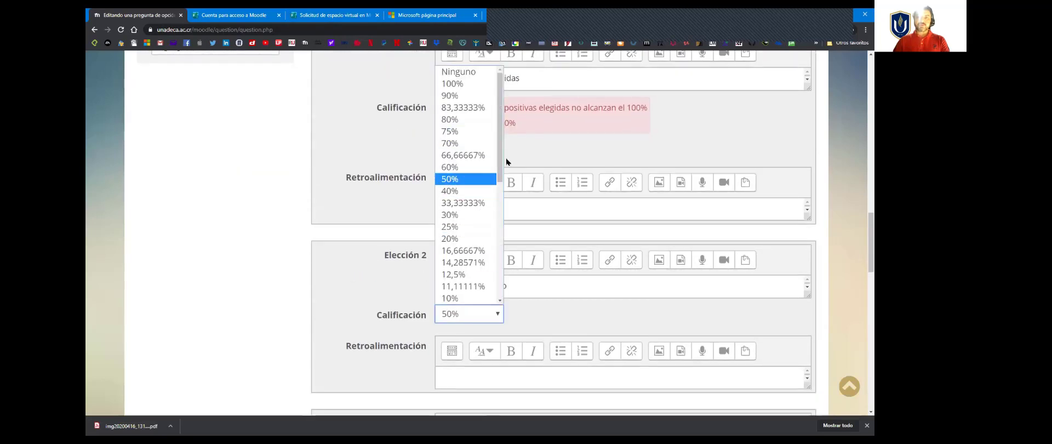
pyautogui.click(458, 71)
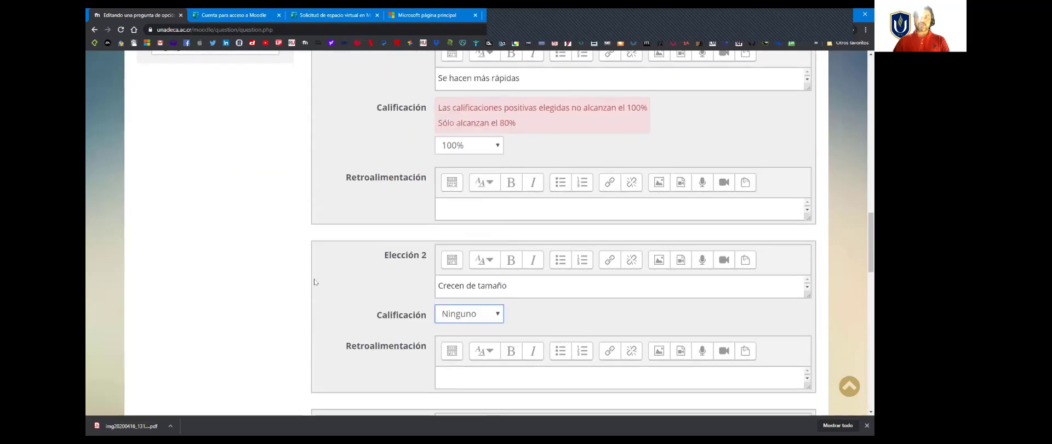
pyautogui.click(358, 279)
# Step: Review the single-answer setting, the grades of the choices, and the answer and feedback fields of Elección 1
pyautogui.scroll(2, 545, 332)
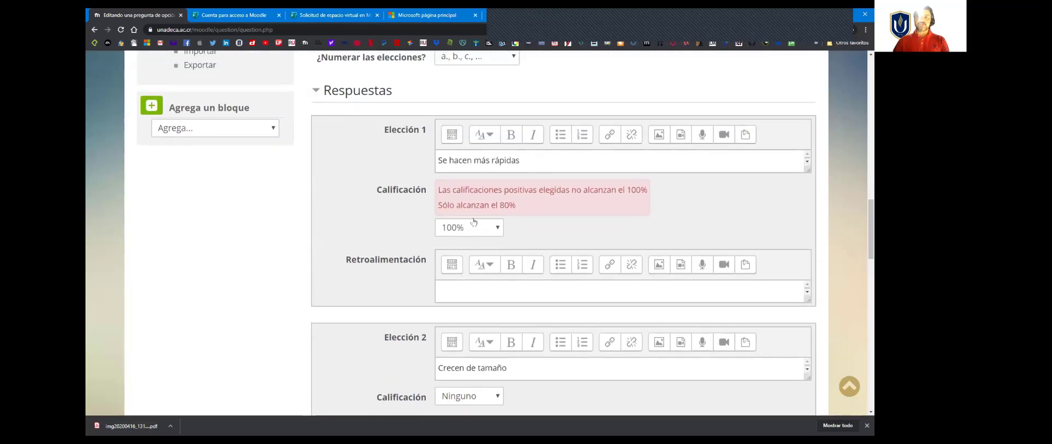
pyautogui.scroll(1, 432, 192)
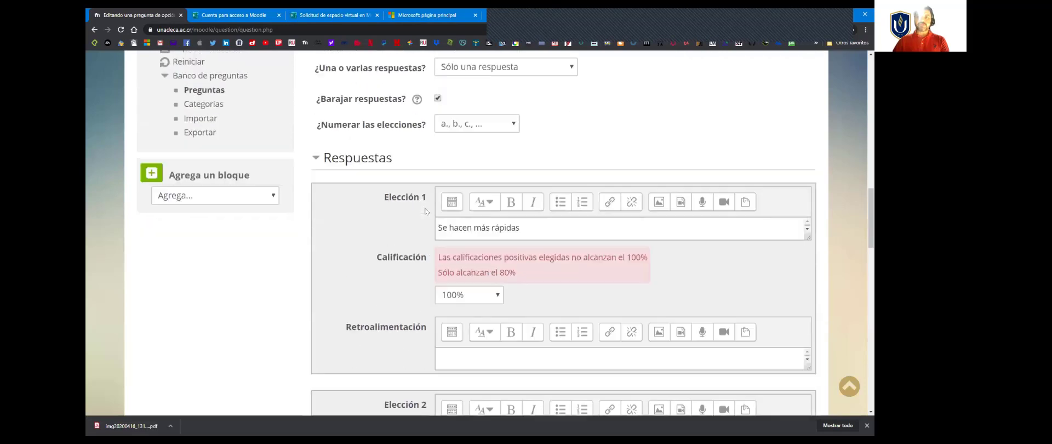
pyautogui.scroll(-3, 428, 209)
pyautogui.scroll(-5, 427, 209)
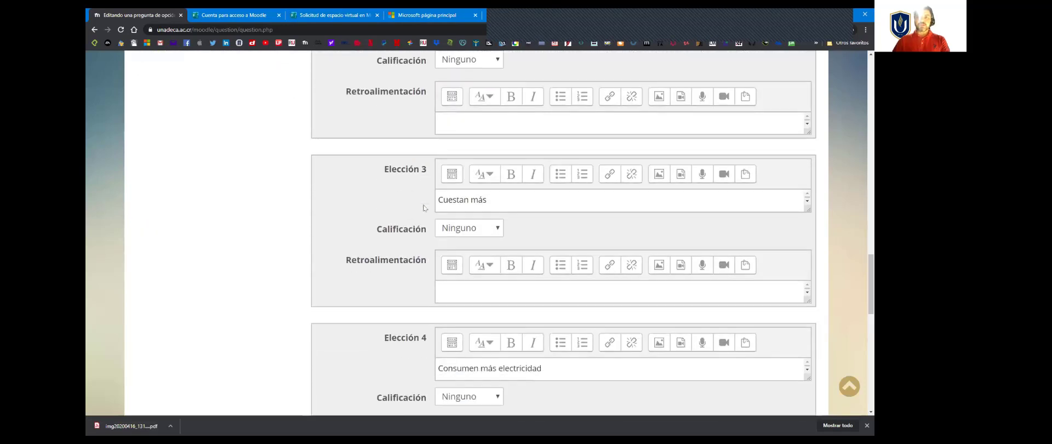
pyautogui.scroll(4, 425, 206)
pyautogui.scroll(3, 425, 206)
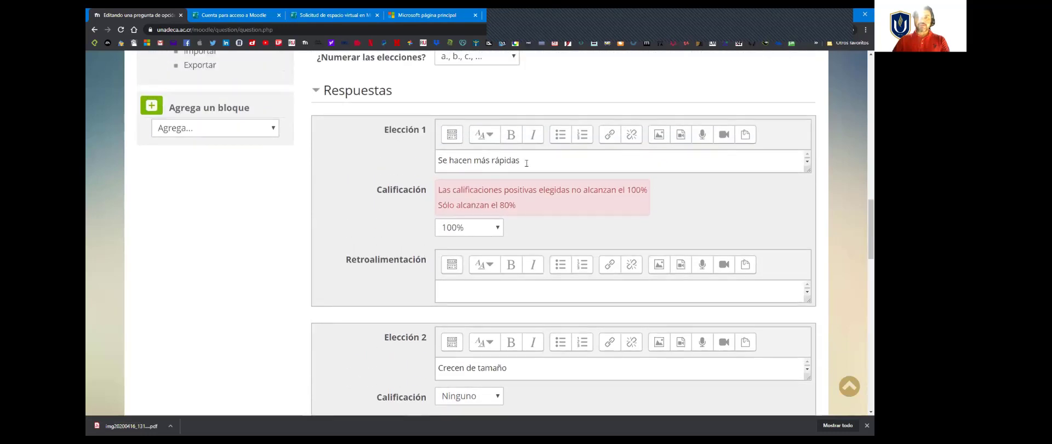
pyautogui.moveTo(526, 162); pyautogui.dragTo(437, 159)
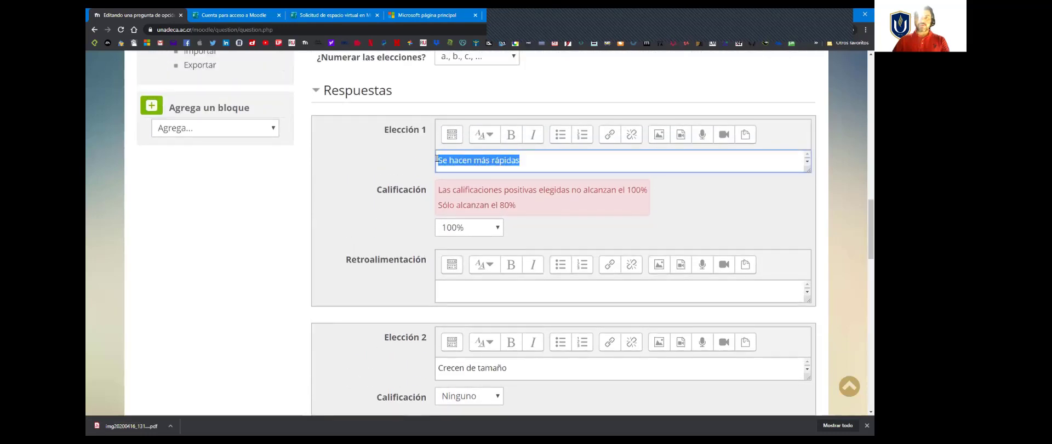
pyautogui.click(461, 288)
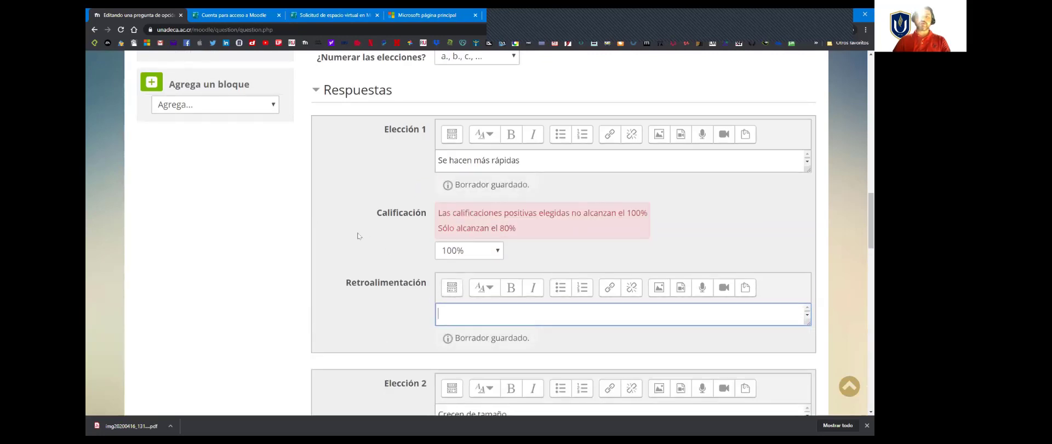
# Step: Save the multiple-choice question and check its entry in the Quiz 1 question list
pyautogui.scroll(-10, 358, 235)
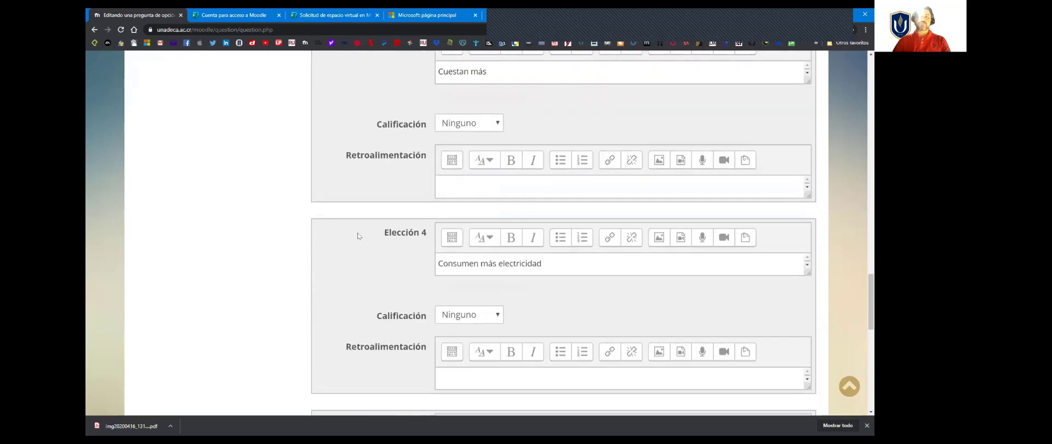
pyautogui.scroll(-8, 358, 236)
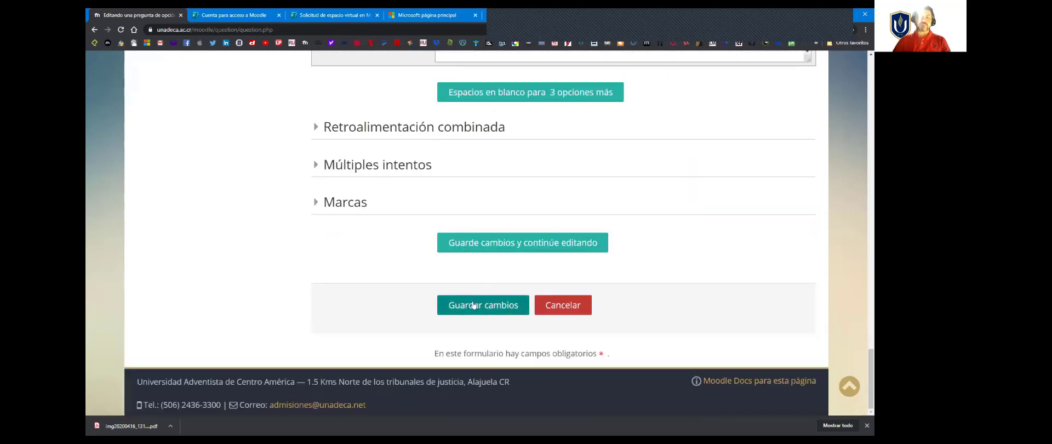
pyautogui.click(474, 306)
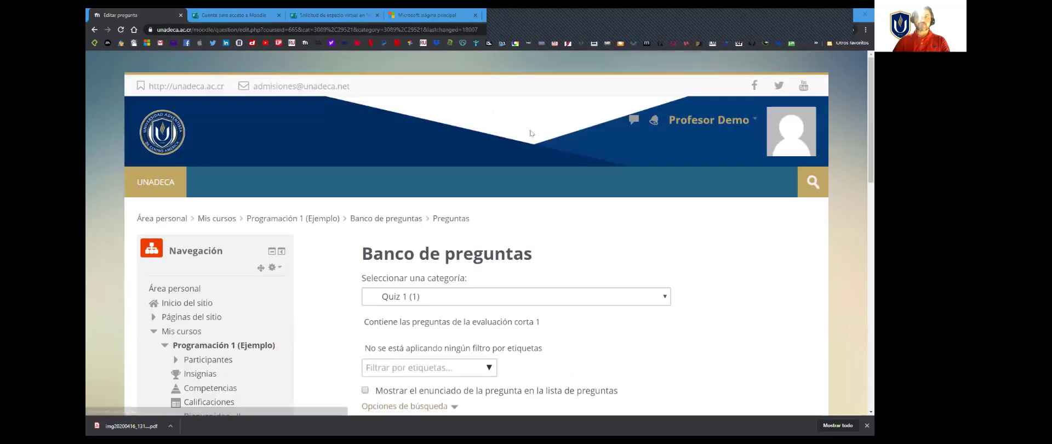
pyautogui.scroll(-2, 541, 267)
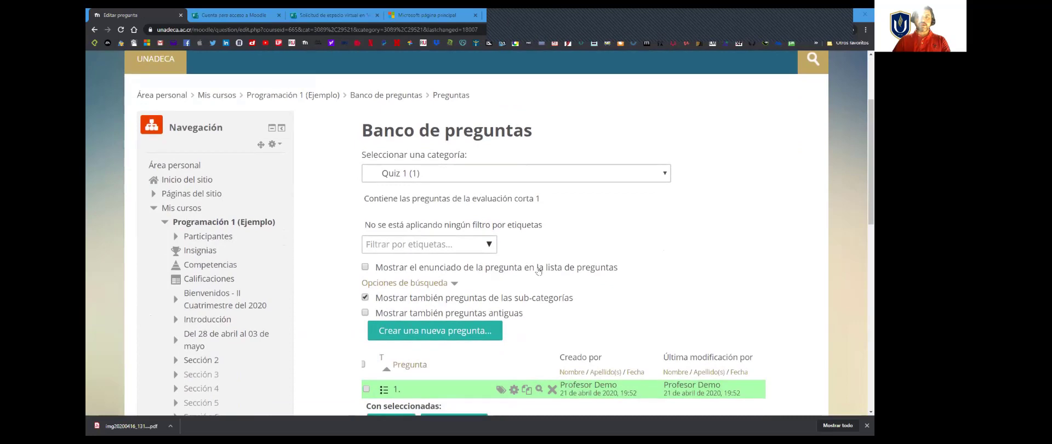
pyautogui.scroll(-3, 558, 271)
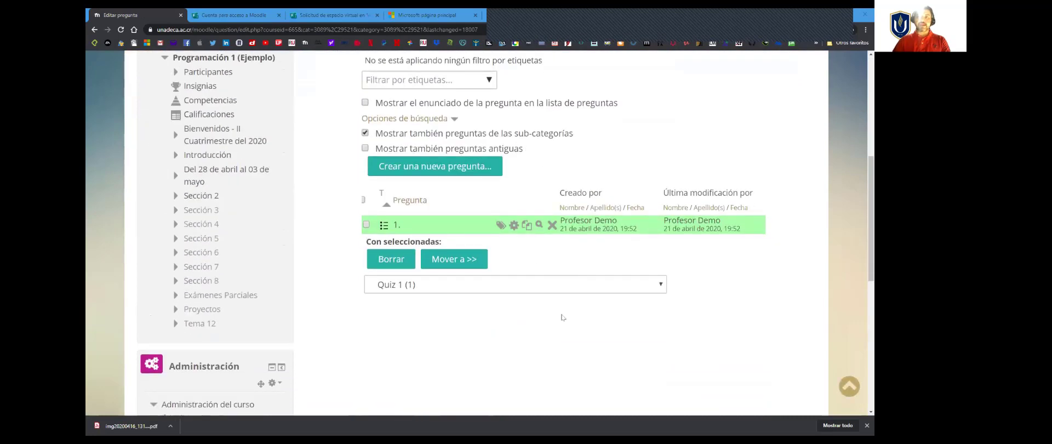
pyautogui.scroll(1, 441, 263)
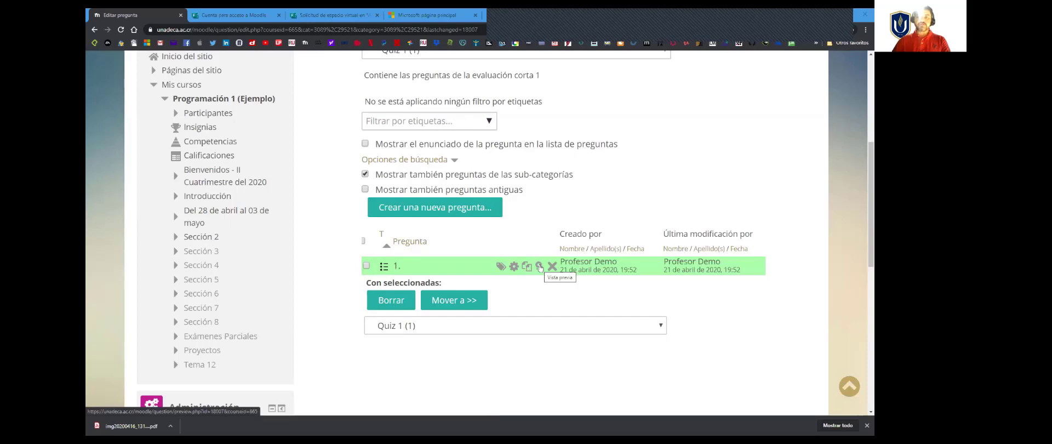
pyautogui.click(540, 267)
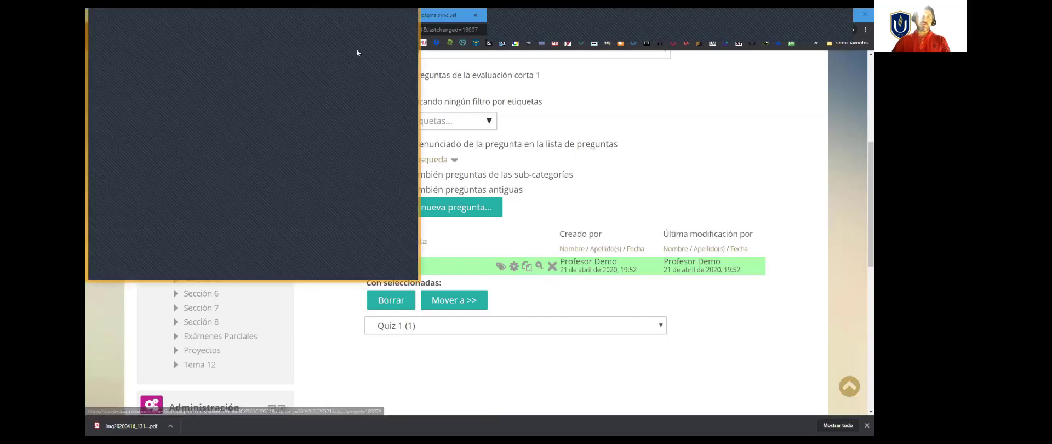
pyautogui.click(408, 16)
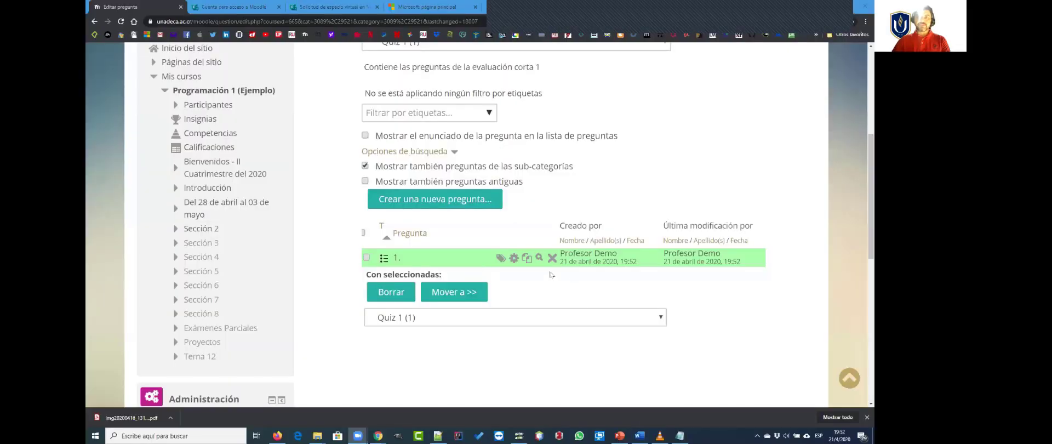
# Step: Preview question 1 in an enlarged window and examine its statement, image and answer choices
pyautogui.click(540, 258)
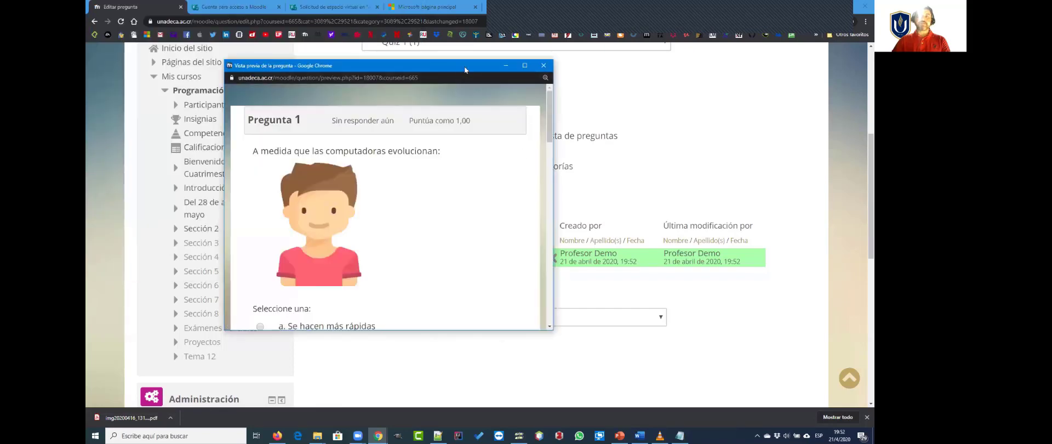
pyautogui.moveTo(465, 66); pyautogui.dragTo(490, 52)
pyautogui.moveTo(580, 199); pyautogui.dragTo(755, 200)
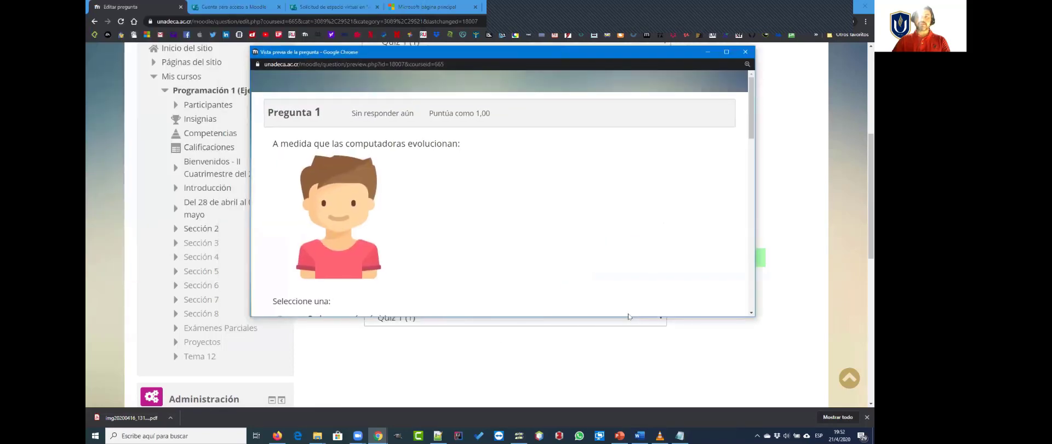
pyautogui.doubleClick(619, 317)
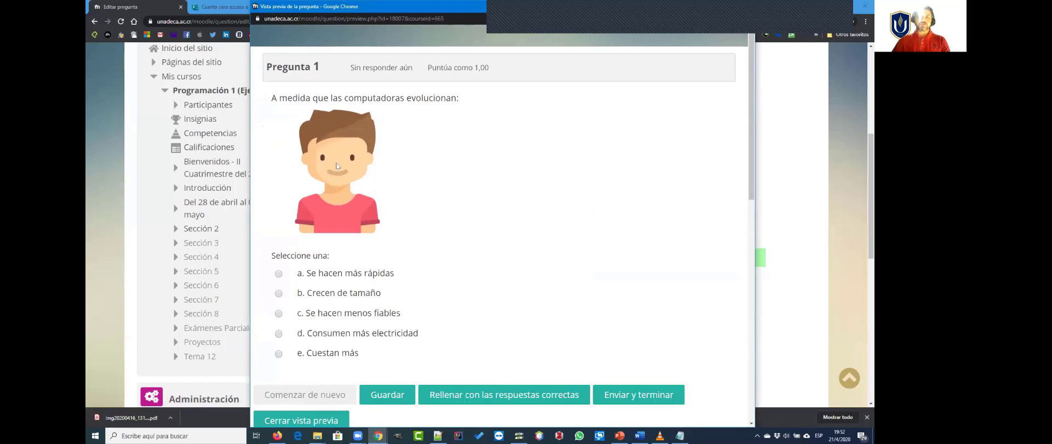
pyautogui.moveTo(293, 102); pyautogui.dragTo(353, 160)
pyautogui.click(438, 184)
pyautogui.scroll(-2, 387, 241)
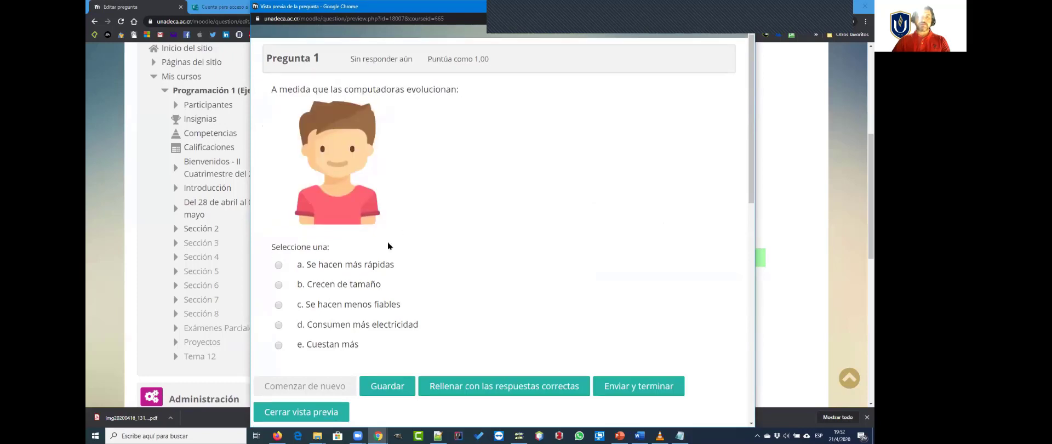
pyautogui.moveTo(364, 198); pyautogui.dragTo(461, 209)
pyautogui.click(459, 219)
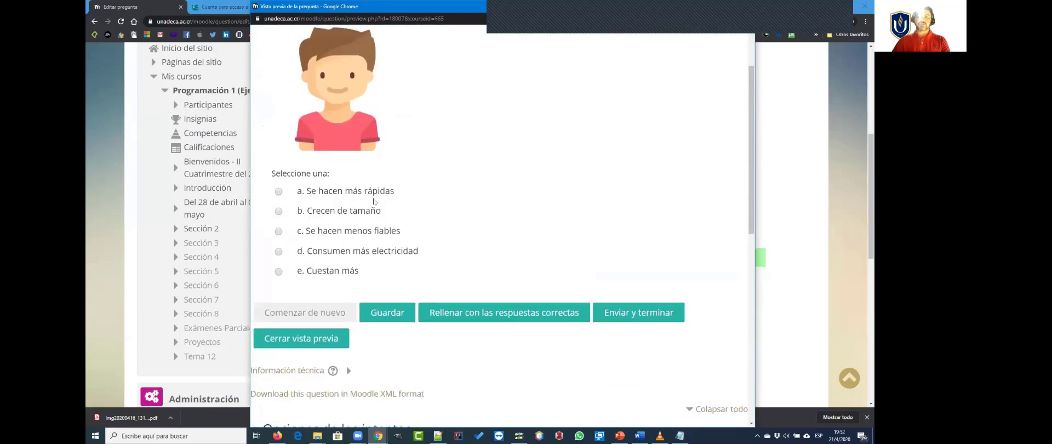
# Step: Test the single-answer selection by switching between choices a and b in the preview, ending on "Se hacen más rápidas", and close the preview
pyautogui.click(279, 192)
pyautogui.click(279, 212)
pyautogui.click(278, 192)
pyautogui.scroll(3, 648, 197)
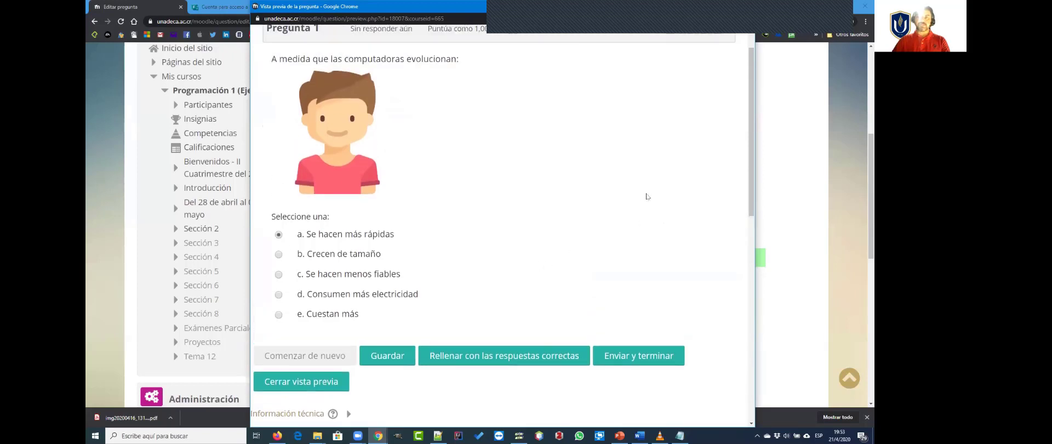
pyautogui.doubleClick(451, 11)
pyautogui.click(648, 51)
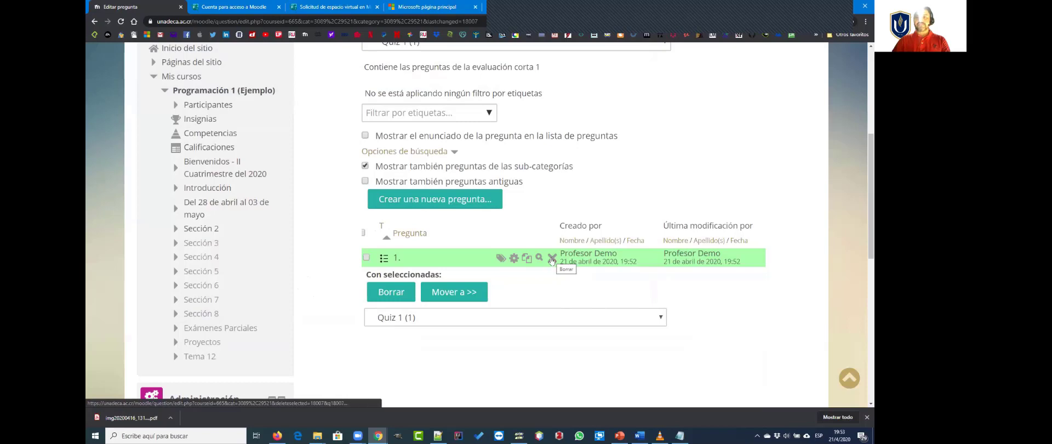
# Step: Create a new Verdadero/Falso question in the Quiz 1 category
pyautogui.scroll(-3, 340, 249)
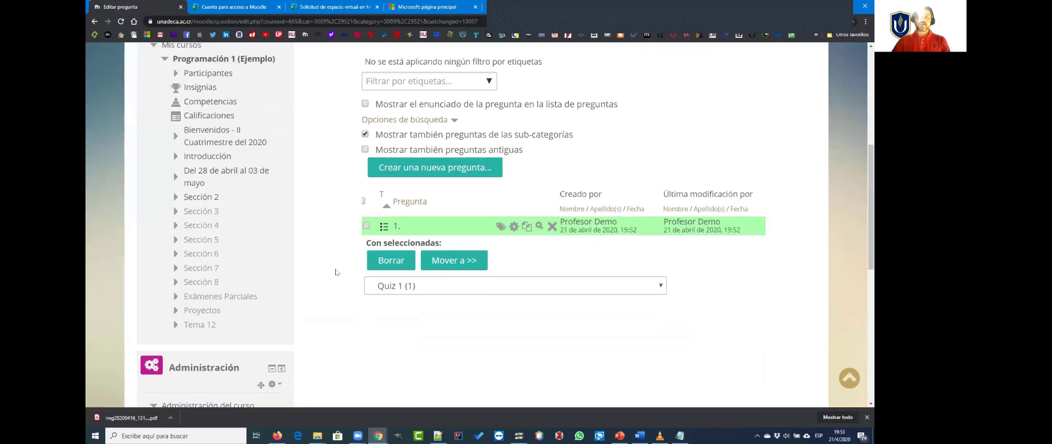
pyautogui.click(425, 114)
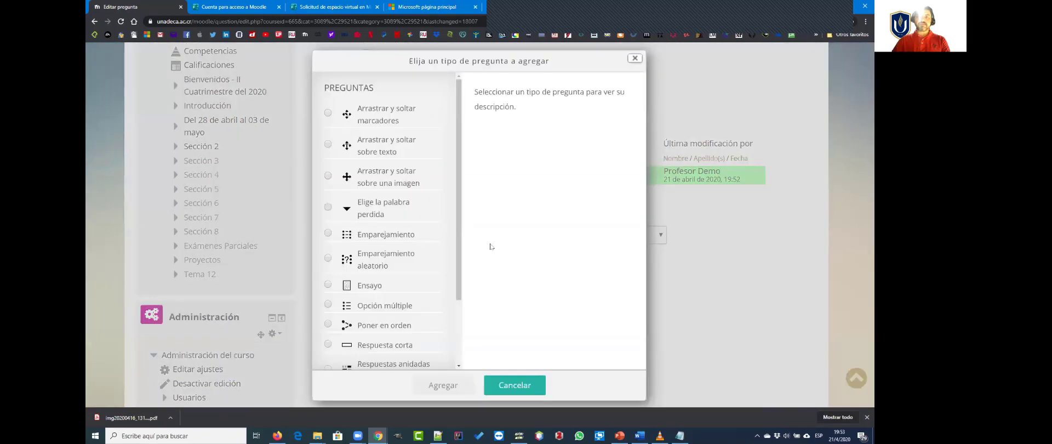
pyautogui.scroll(-2, 341, 272)
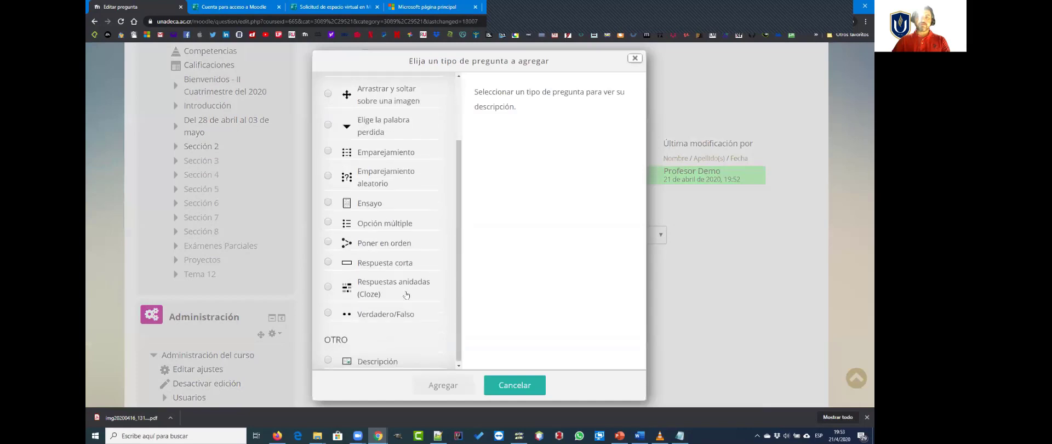
pyautogui.click(345, 316)
pyautogui.click(450, 379)
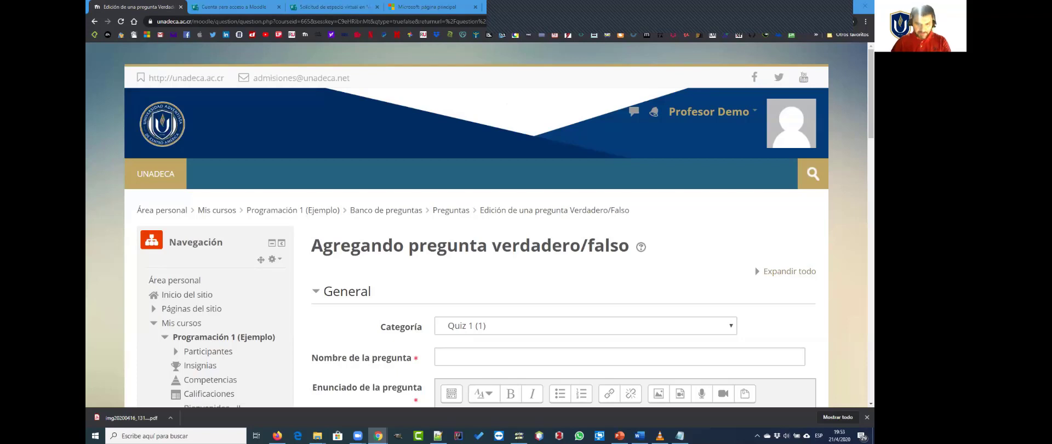
# Step: Name the question "2." and paste the statement "Originalmente, Internet fue una pequeña red experimental de investigación llamada ARPANET."
pyautogui.scroll(-1, 460, 296)
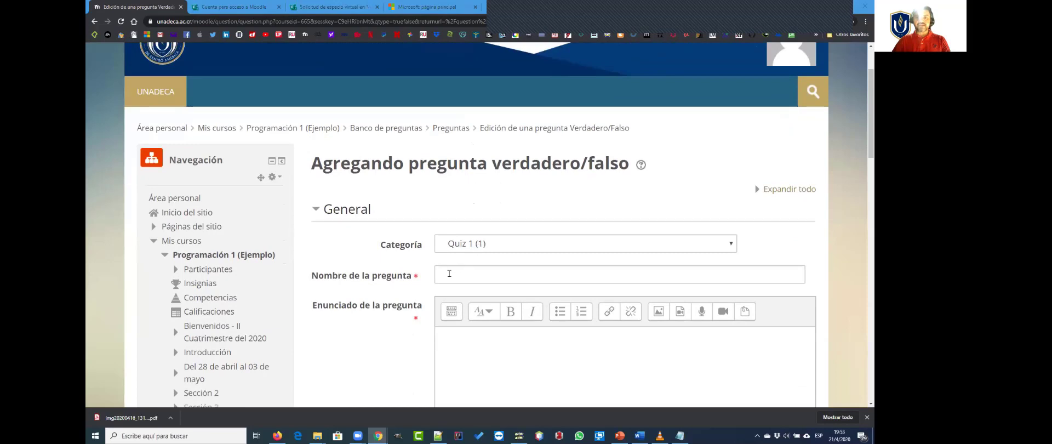
pyautogui.click(449, 273)
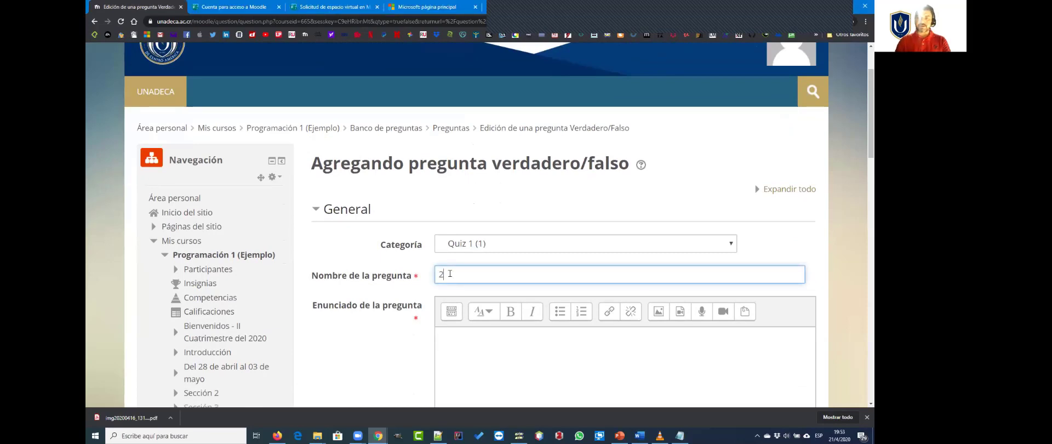
pyautogui.write('2.-')
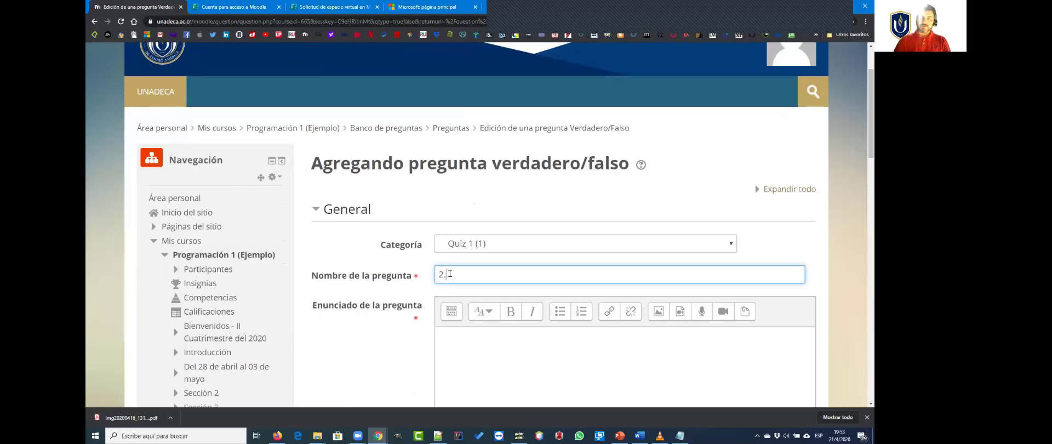
pyautogui.scroll(-1, 548, 340)
pyautogui.click(507, 323)
pyautogui.write('Originalmente, Internet fue una pequeña red experimental de investigación llamada ARPANET.')
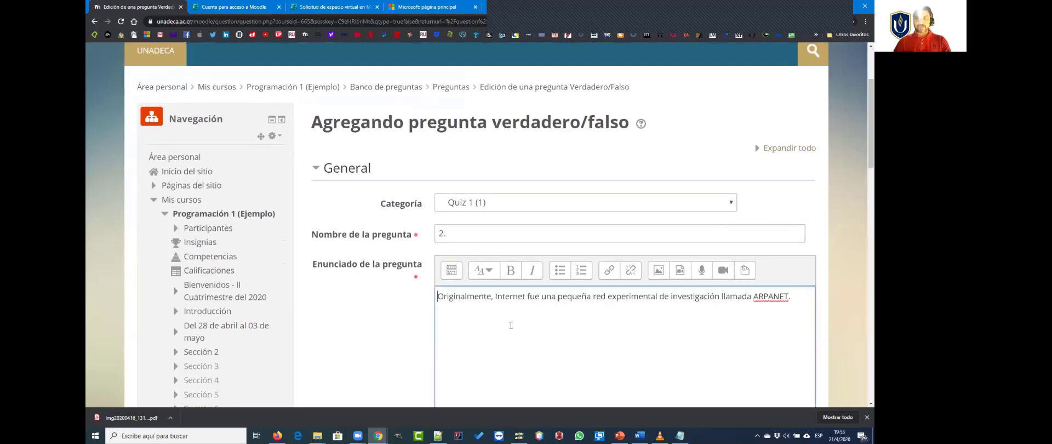
# Step: Set the correct answer of true/false question 2 to Verdadero and save the question in the bank
pyautogui.scroll(-2, 507, 326)
pyautogui.scroll(-7, 507, 327)
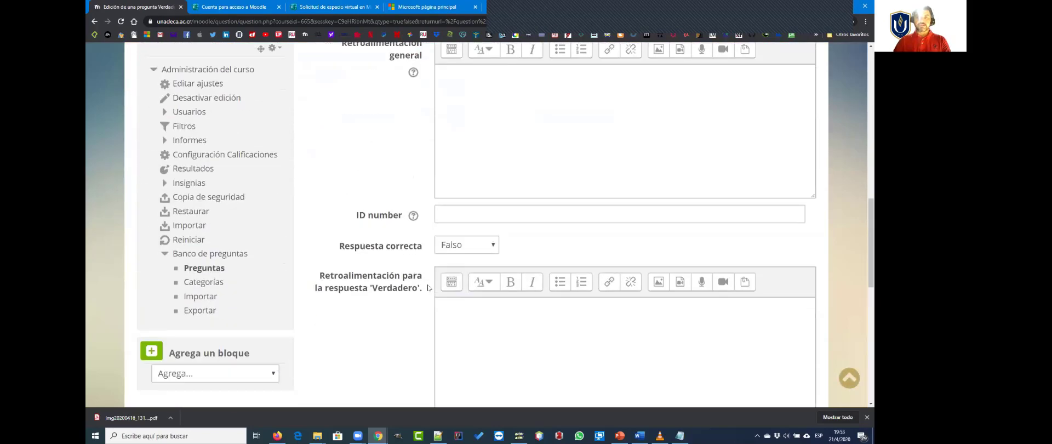
pyautogui.click(491, 161)
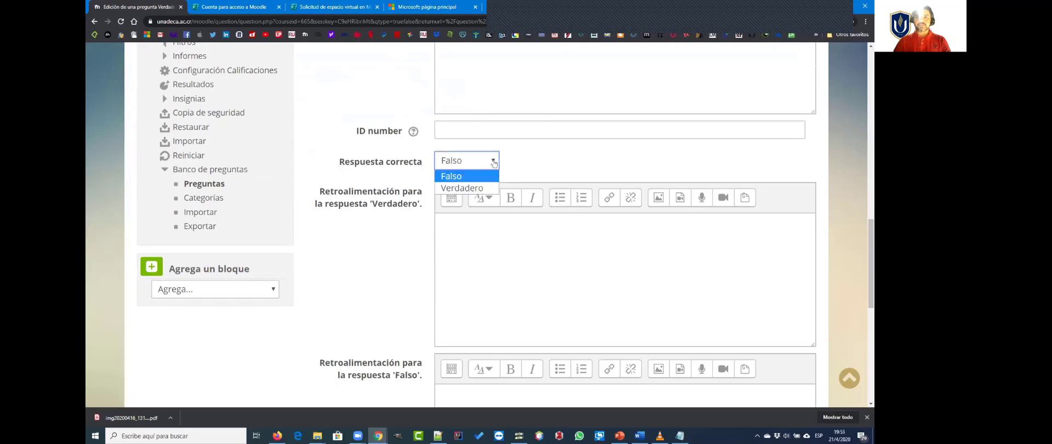
pyautogui.click(460, 188)
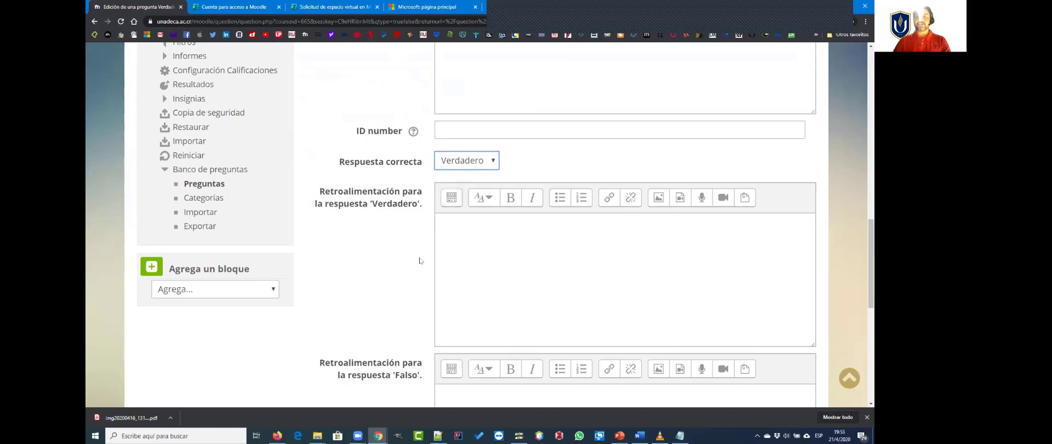
pyautogui.scroll(-1, 419, 258)
pyautogui.scroll(-1, 419, 262)
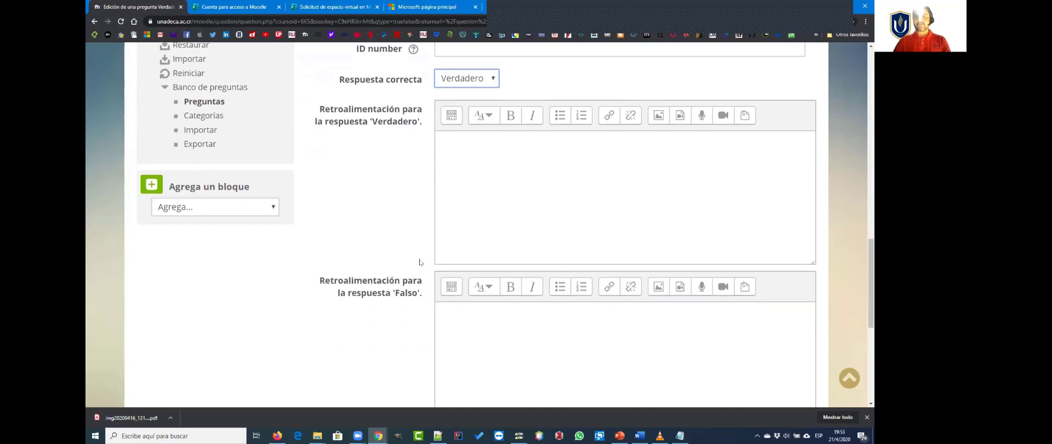
pyautogui.scroll(-4, 464, 230)
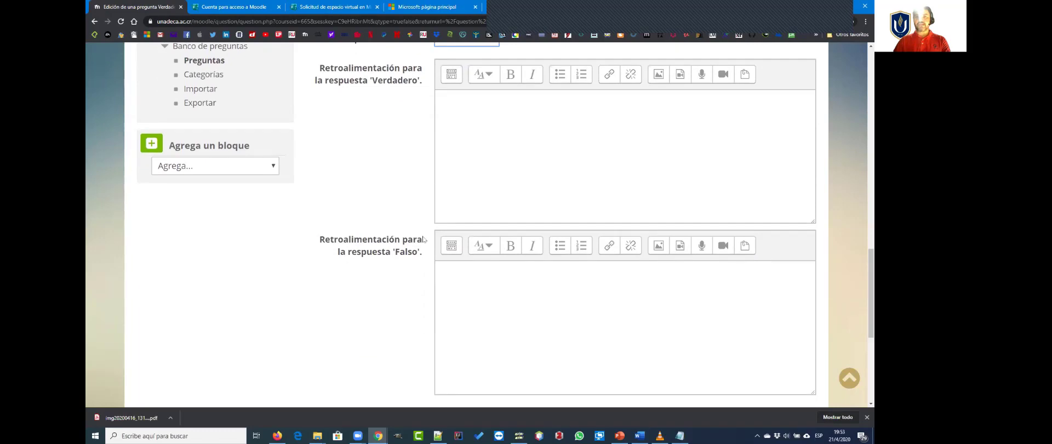
pyautogui.scroll(-3, 423, 239)
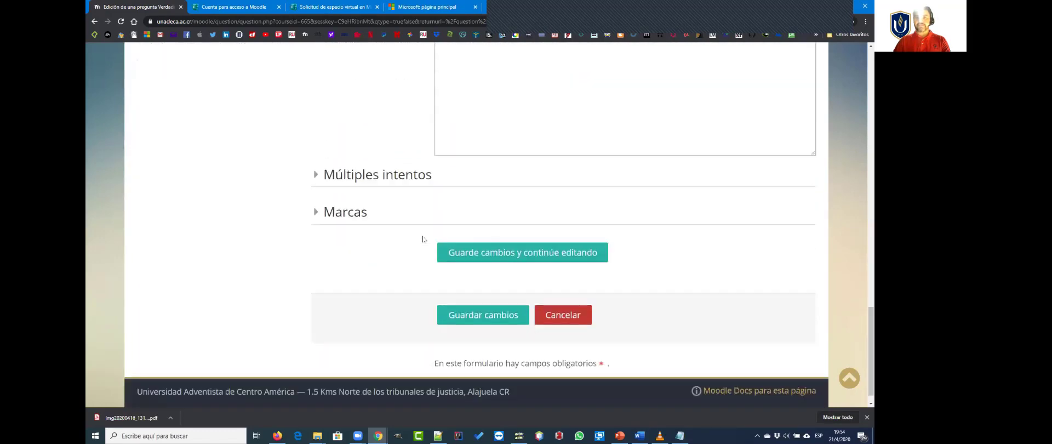
pyautogui.click(479, 310)
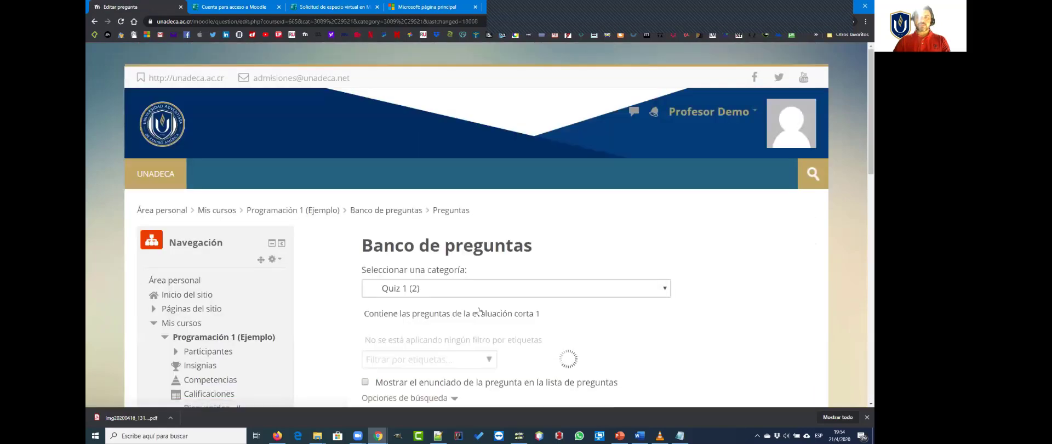
# Step: Switch the question bank from Quiz 1 to the Examen Parcial 1 category and look through its question list
pyautogui.scroll(-2, 482, 296)
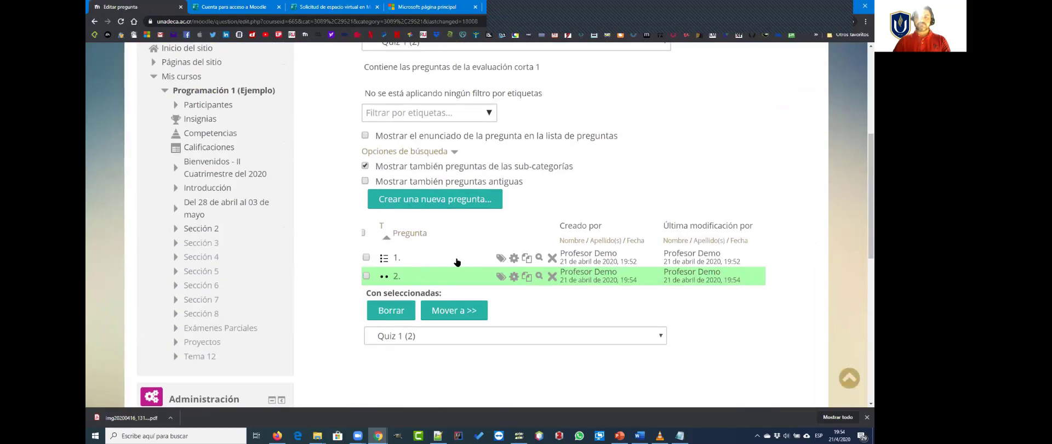
pyautogui.scroll(4, 451, 295)
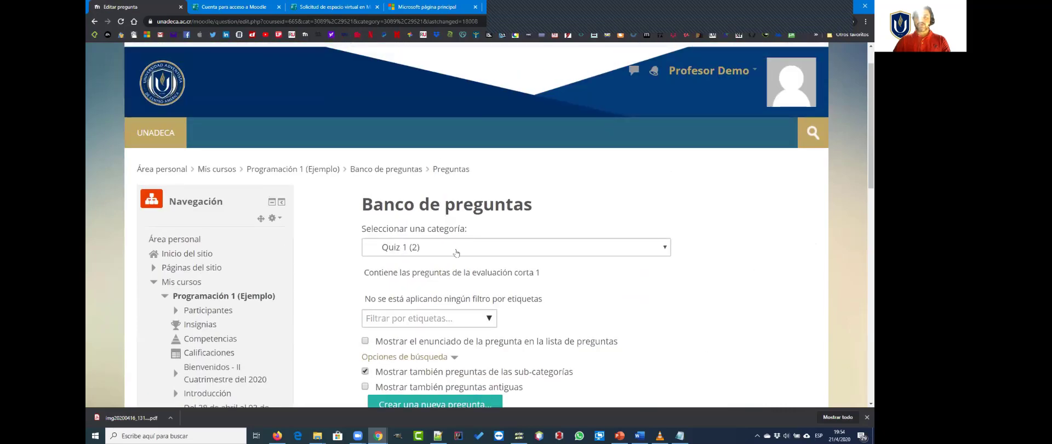
pyautogui.click(455, 252)
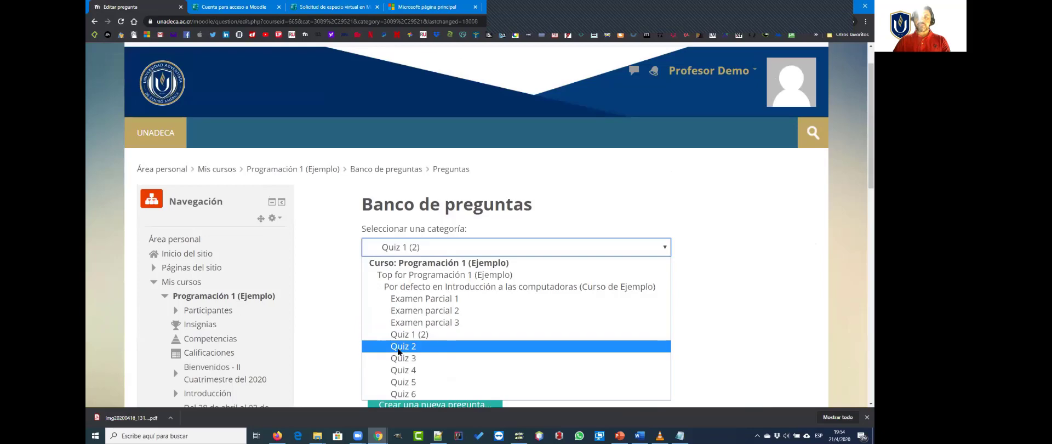
pyautogui.click(432, 300)
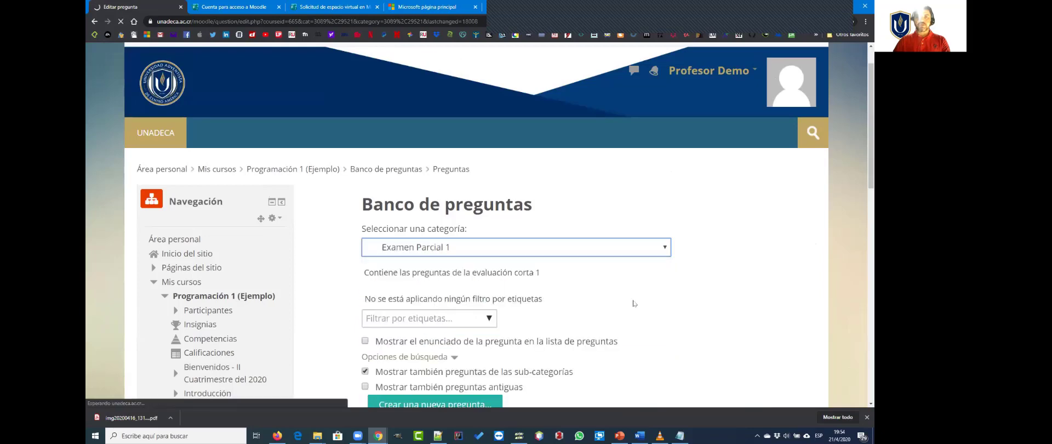
pyautogui.scroll(-1, 634, 303)
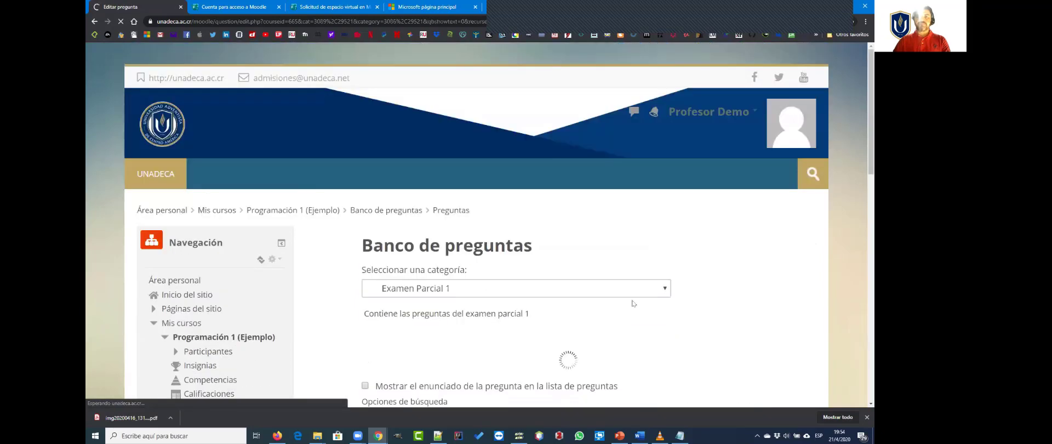
pyautogui.scroll(-4, 632, 303)
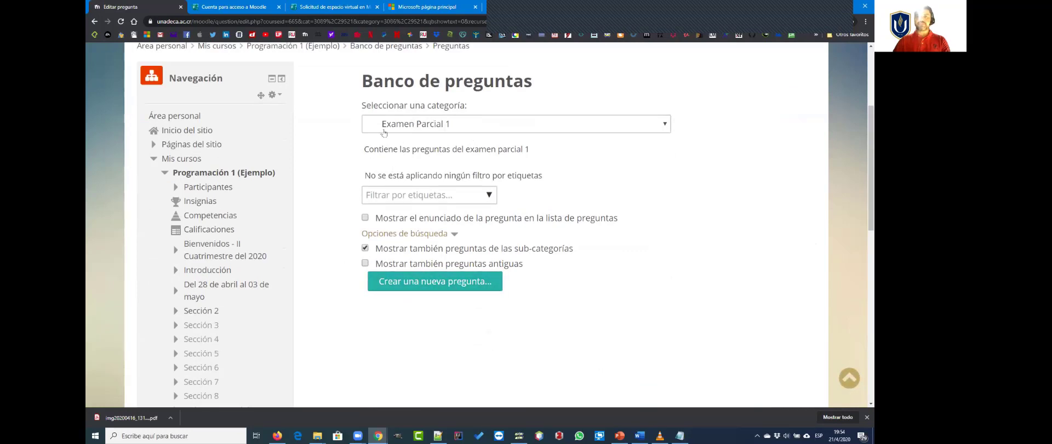
pyautogui.scroll(-2, 340, 328)
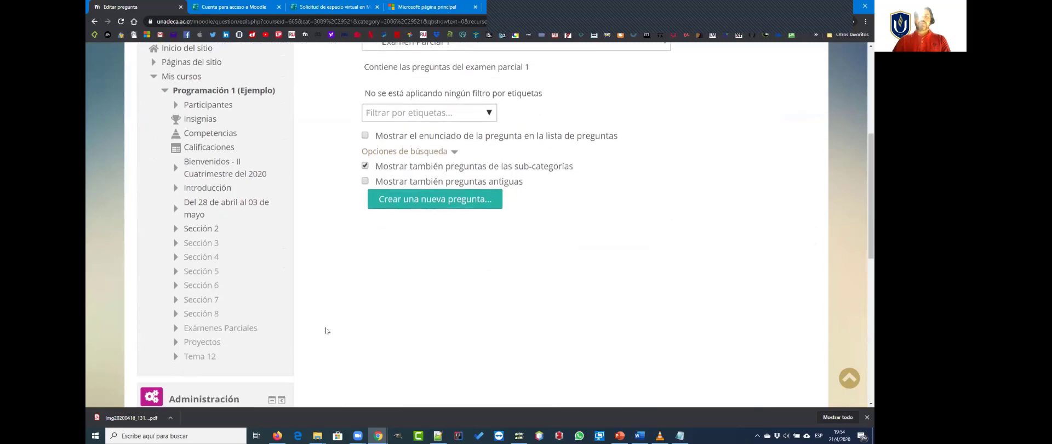
pyautogui.scroll(4, 327, 328)
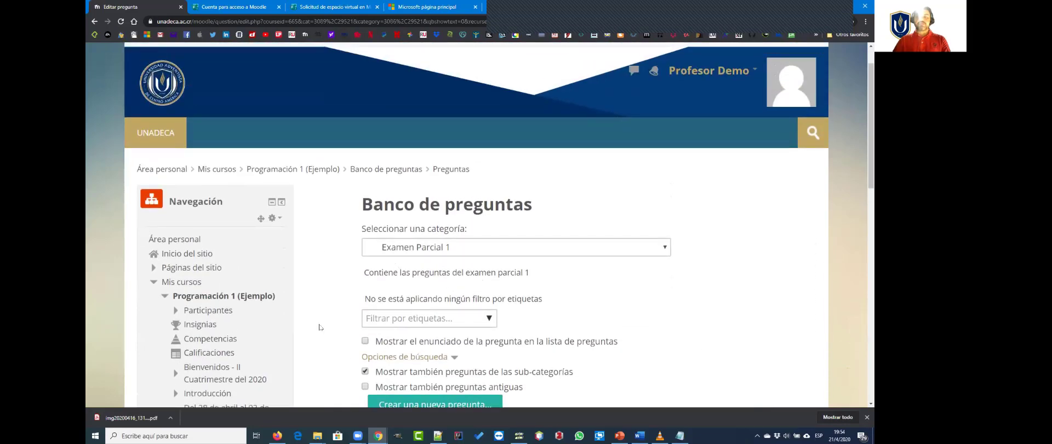
pyautogui.scroll(-4, 320, 327)
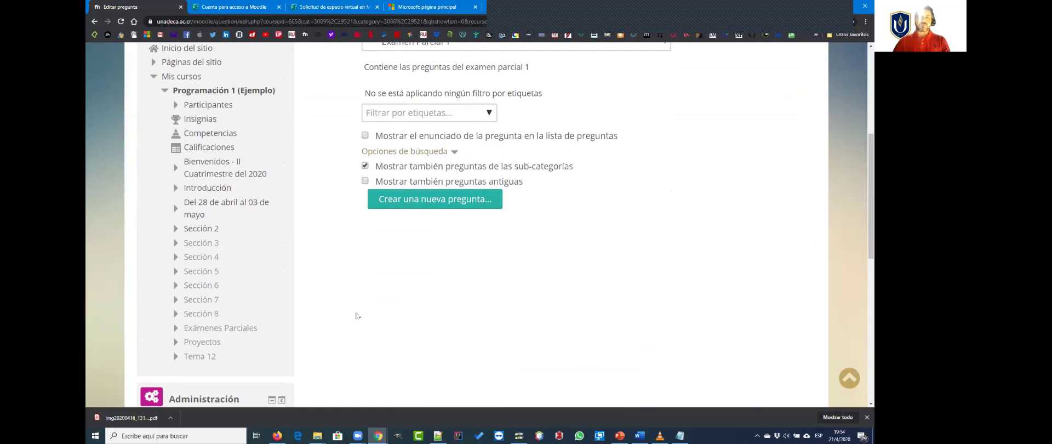
pyautogui.scroll(-2, 289, 287)
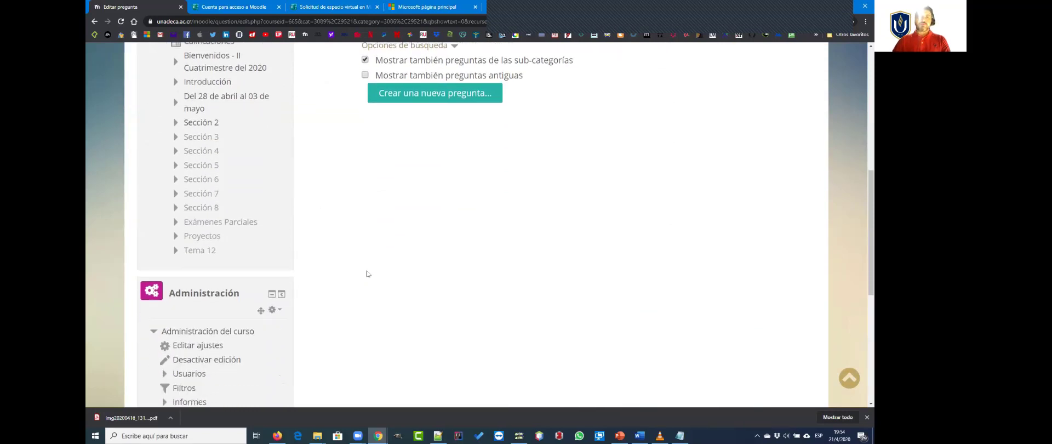
pyautogui.scroll(7, 369, 275)
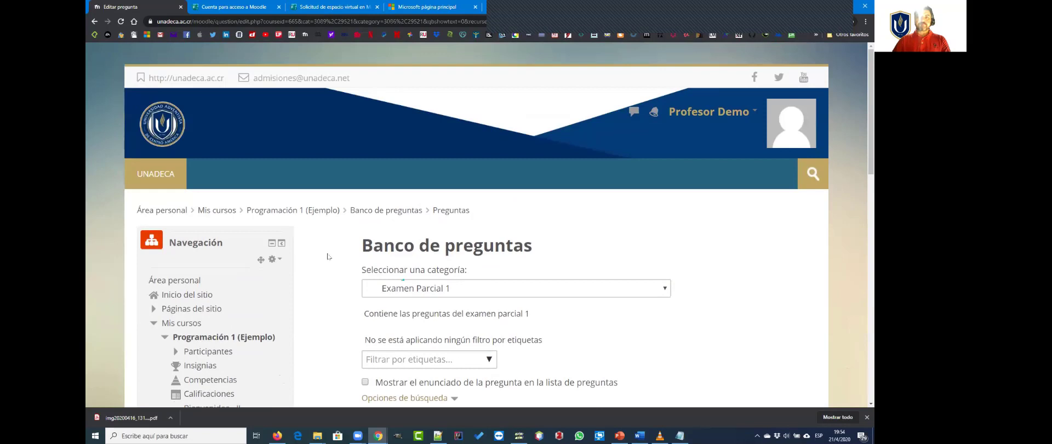
# Step: Return to the Programación 1 (Ejemplo) course page and add a Cuestionario activity to the section "Del 28 de abril al 03 de mayo"
pyautogui.click(279, 213)
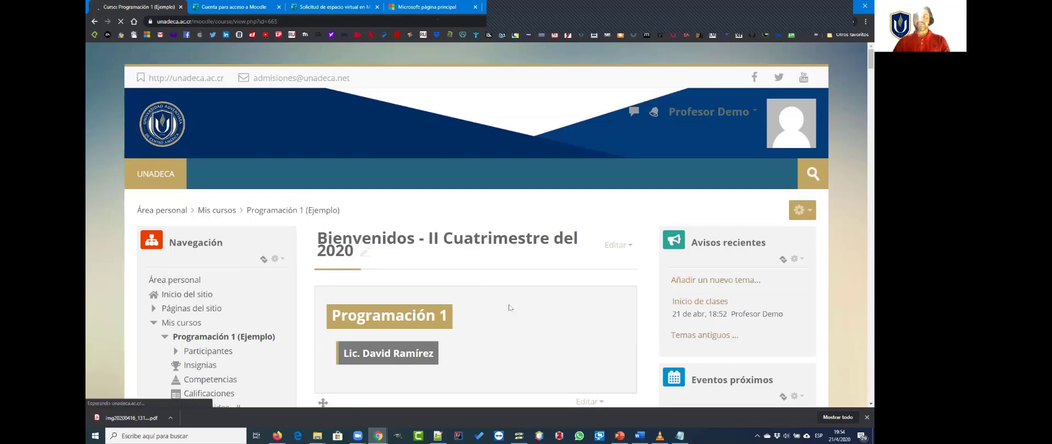
pyautogui.scroll(-2, 495, 302)
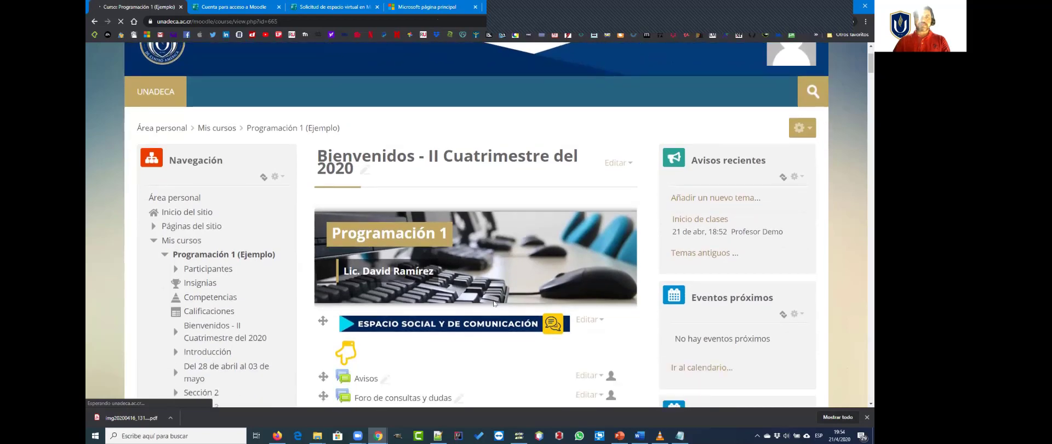
pyautogui.scroll(-5, 493, 303)
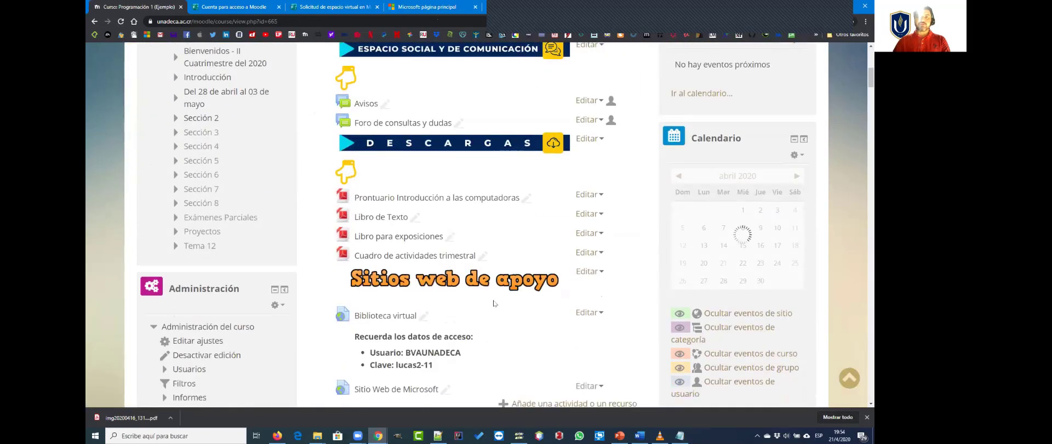
pyautogui.scroll(-13, 493, 303)
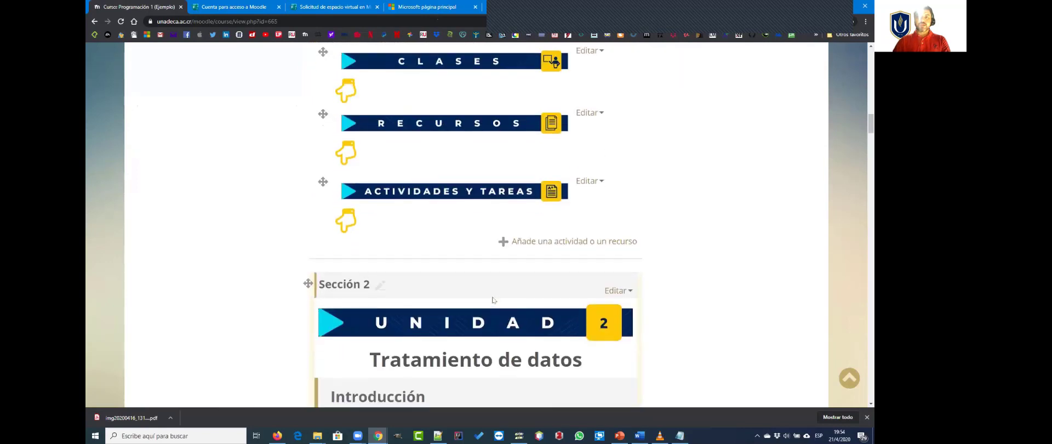
pyautogui.scroll(2, 493, 300)
pyautogui.moveTo(661, 325); pyautogui.dragTo(513, 326)
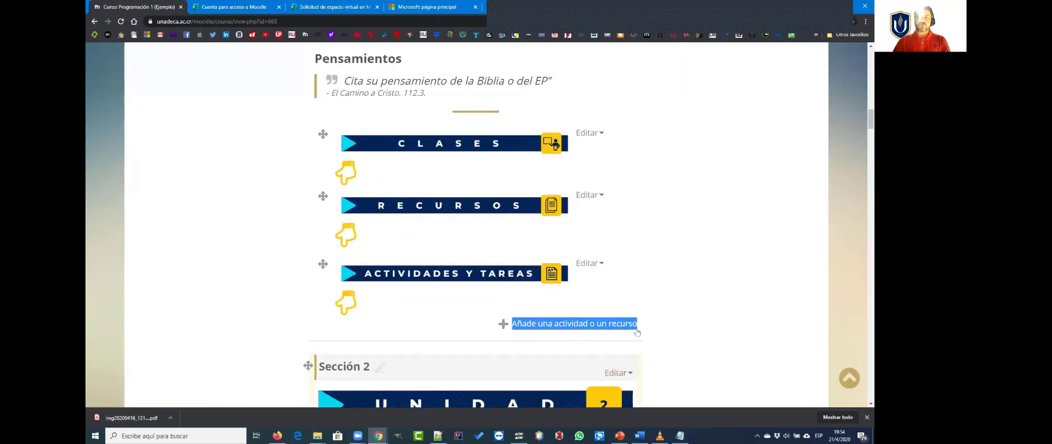
pyautogui.click(568, 326)
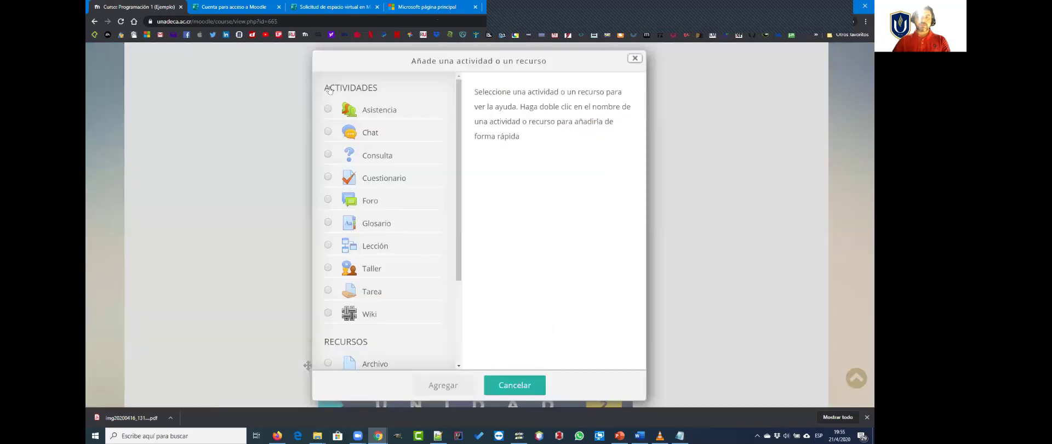
pyautogui.click(371, 179)
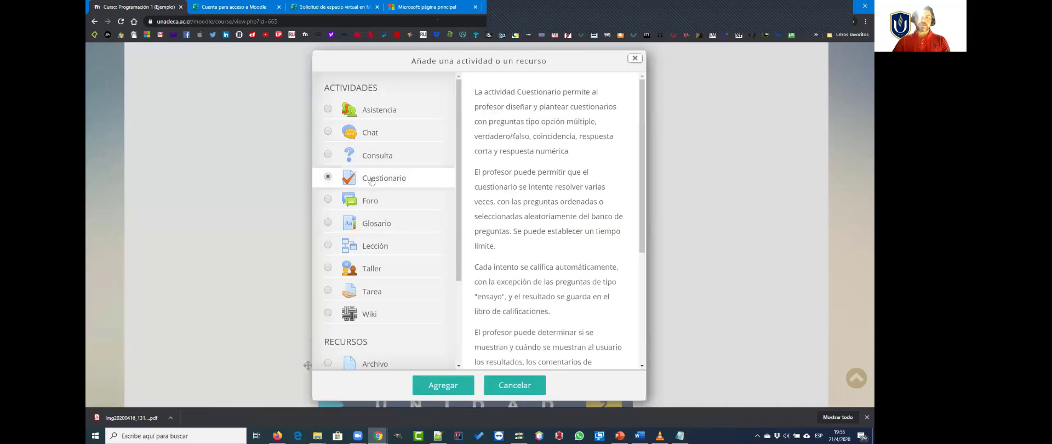
pyautogui.click(440, 386)
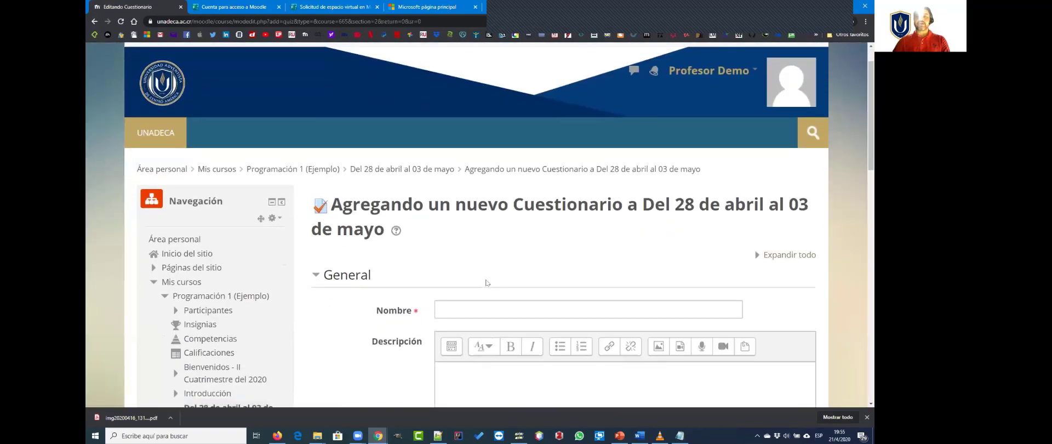
# Step: Name the new questionnaire "Quiz 1"
pyautogui.scroll(-1, 485, 283)
pyautogui.scroll(-1, 486, 282)
pyautogui.click(464, 226)
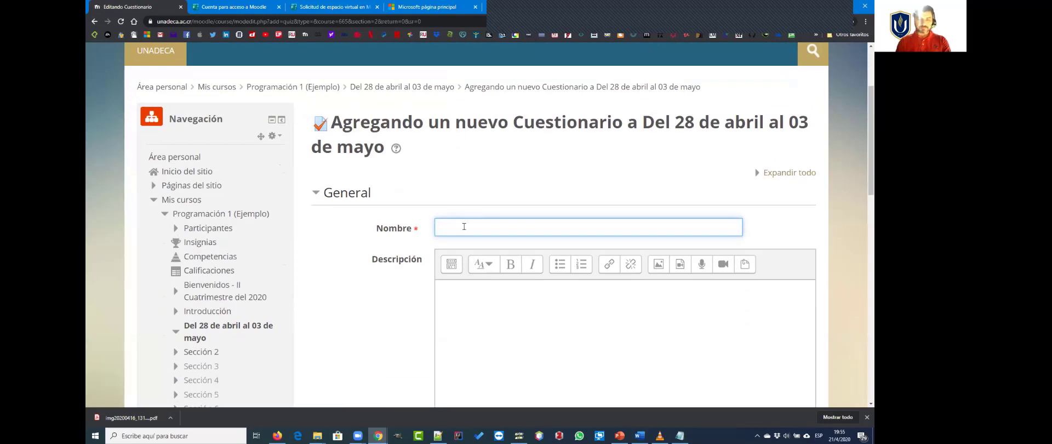
pyautogui.write('Quiz ')
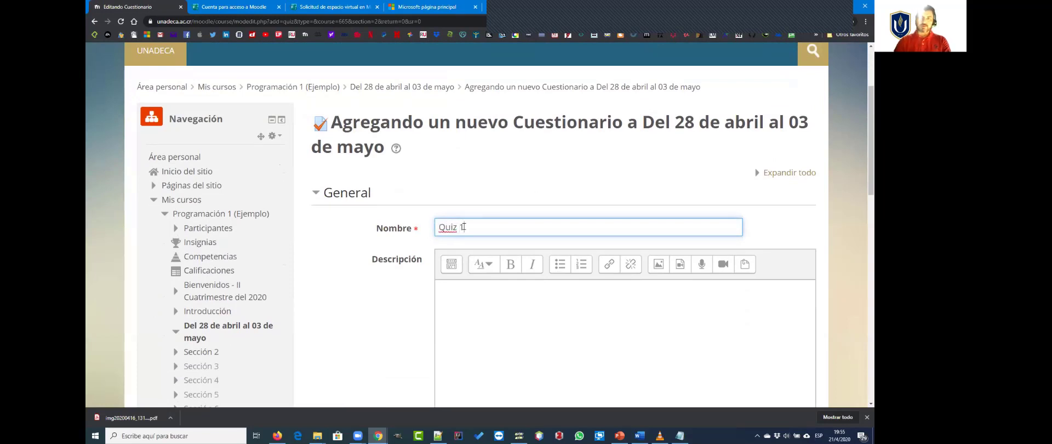
pyautogui.write('1')
# Step: Enter the questionnaire description "Instrucciones o recomendaciones para hacer este quiz..."
pyautogui.scroll(-1, 485, 314)
pyautogui.click(476, 259)
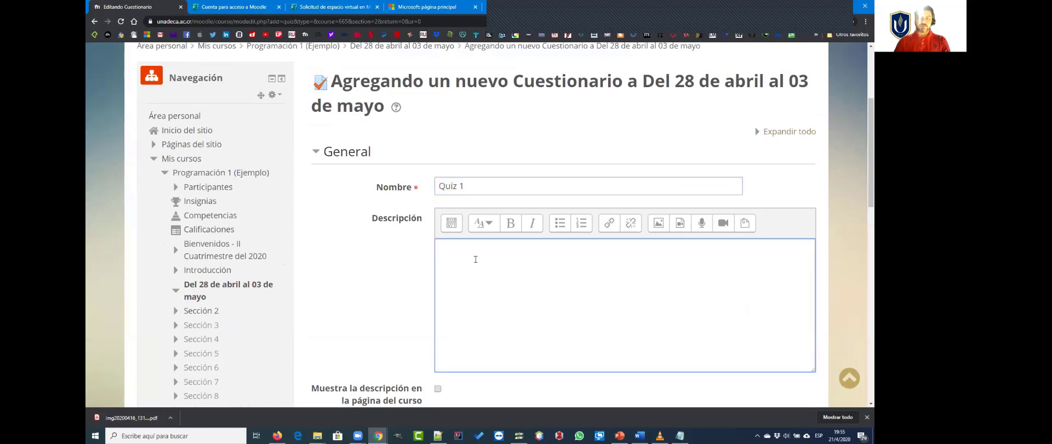
pyautogui.write('Instr')
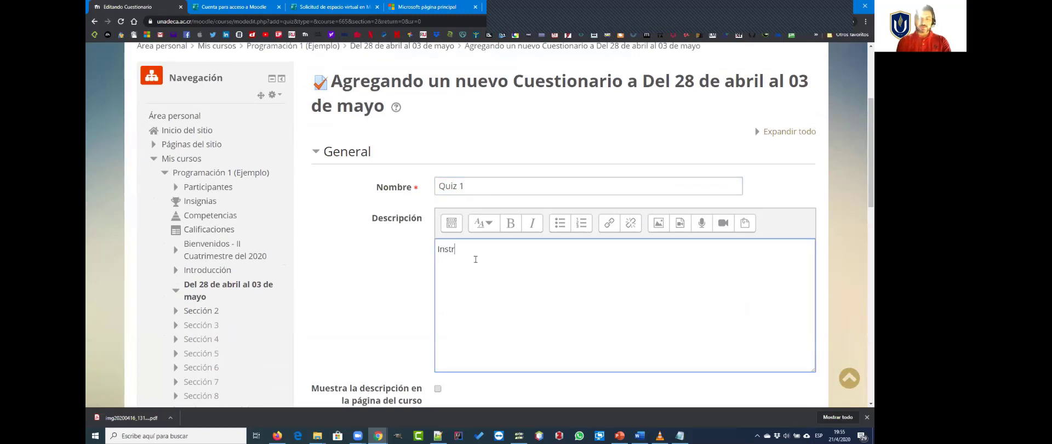
pyautogui.write('ucciones o recom')
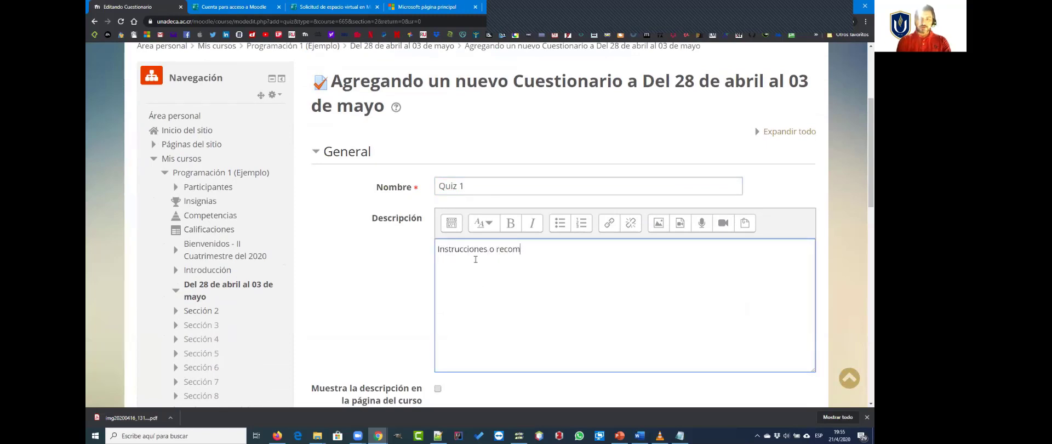
pyautogui.write('endaciones para ha')
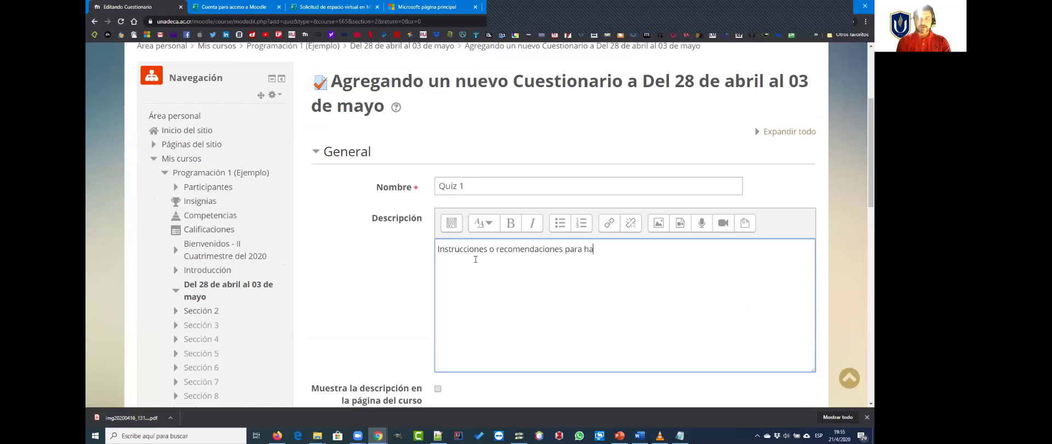
pyautogui.write('cer este quiz')
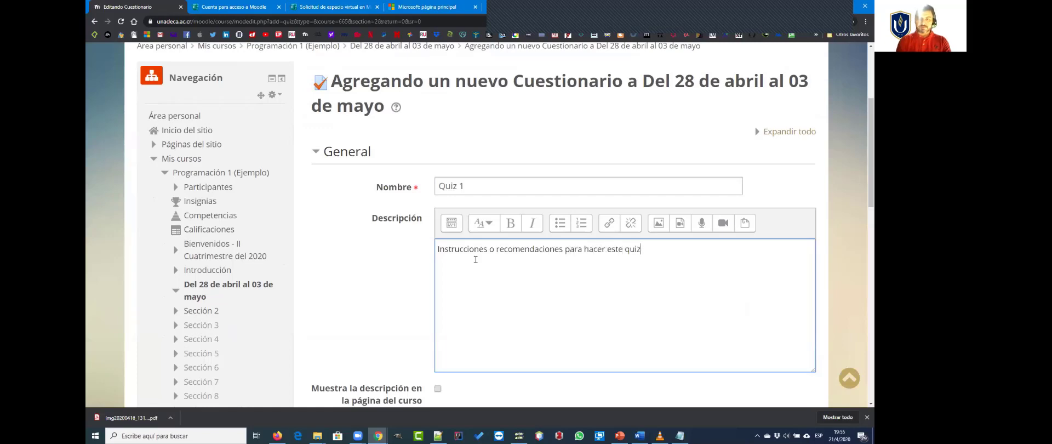
pyautogui.write('...')
pyautogui.scroll(-3, 554, 293)
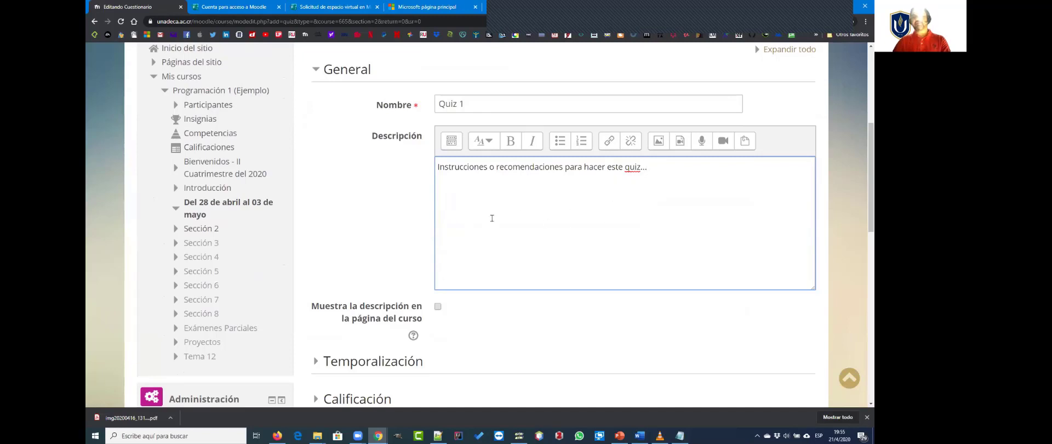
pyautogui.scroll(-3, 492, 218)
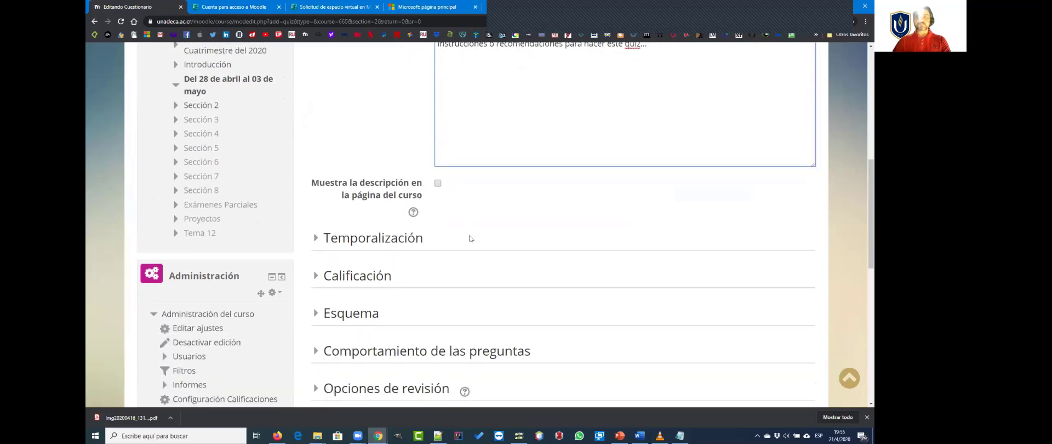
# Step: Enable the questionnaire's opening date in the Temporalización section and set it to 28 abril 2020 at 08:00
pyautogui.scroll(-2, 483, 238)
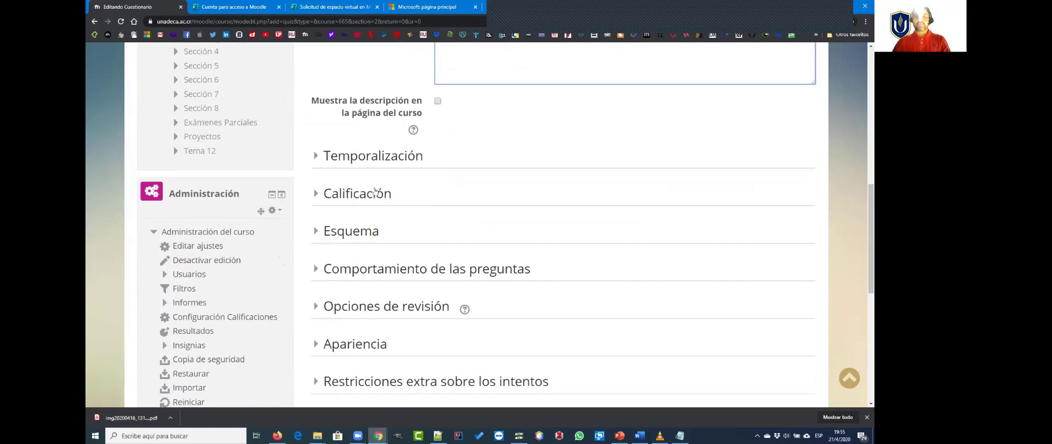
pyautogui.click(320, 160)
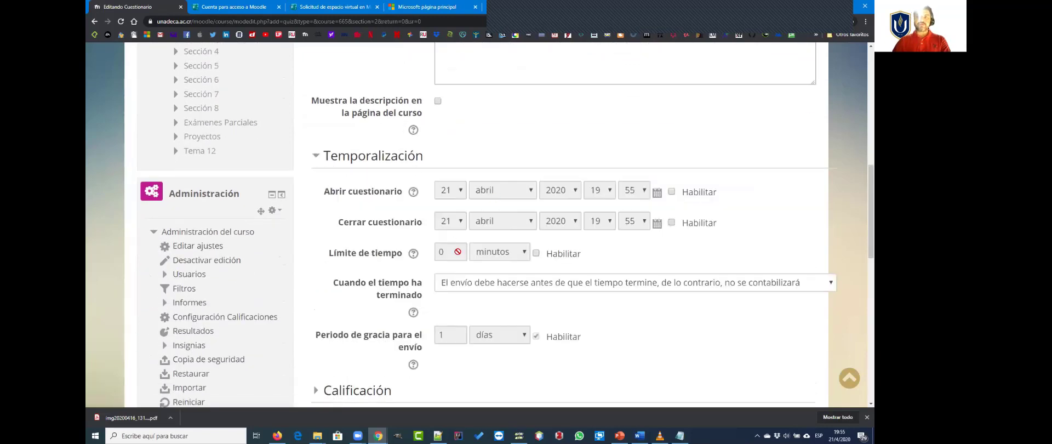
pyautogui.scroll(-1, 599, 297)
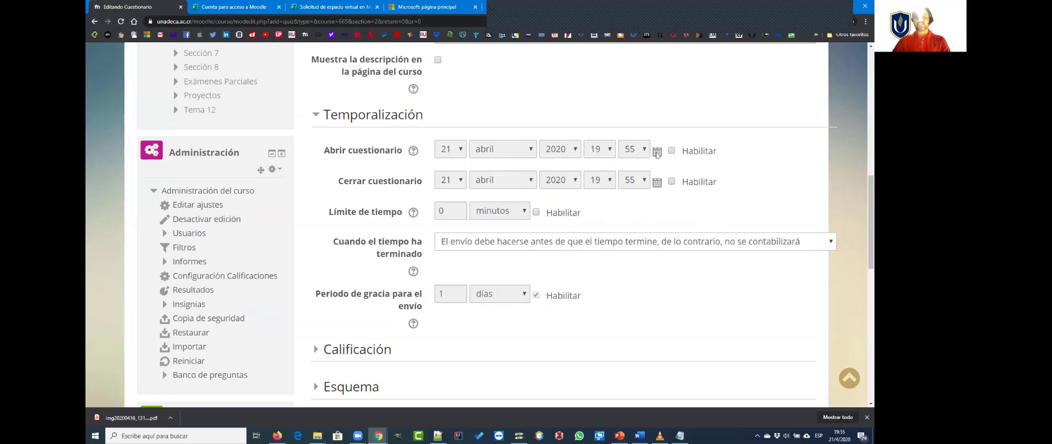
pyautogui.click(671, 151)
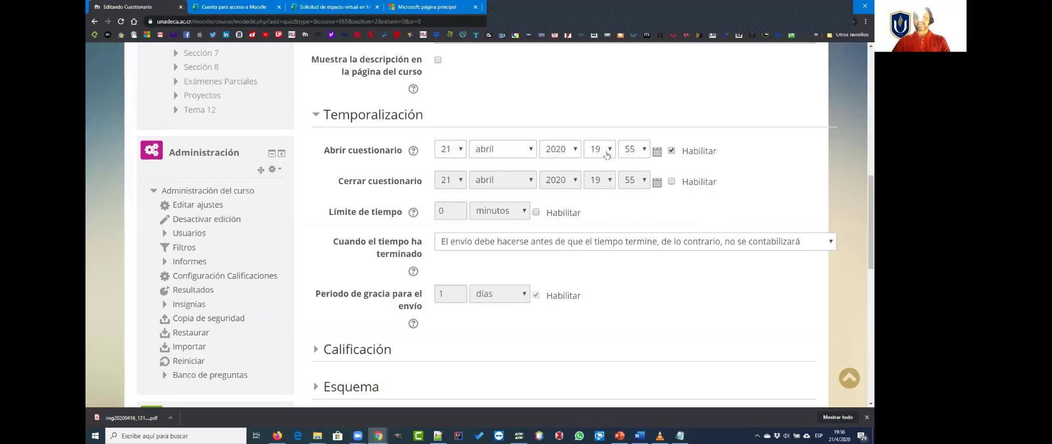
pyautogui.click(657, 151)
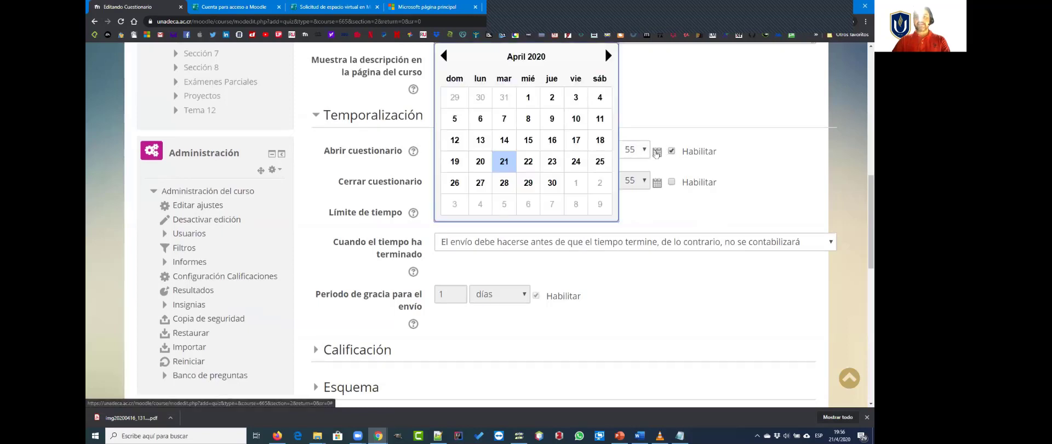
pyautogui.click(503, 185)
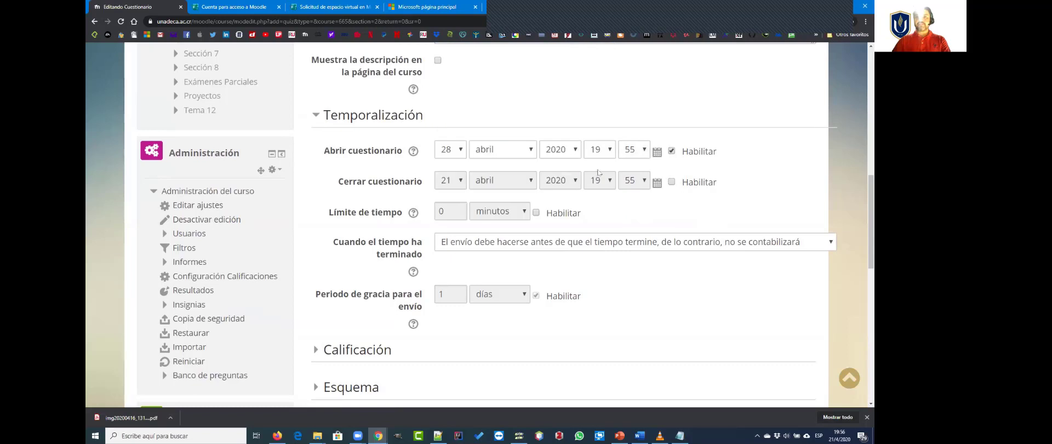
pyautogui.click(609, 152)
pyautogui.click(596, 260)
pyautogui.click(633, 149)
pyautogui.scroll(4, 647, 183)
pyautogui.scroll(5, 648, 183)
pyautogui.click(630, 166)
# Step: Enable the questionnaire's closing date and set it to 28 abril 2020 at 19:00
pyautogui.click(672, 206)
pyautogui.click(657, 206)
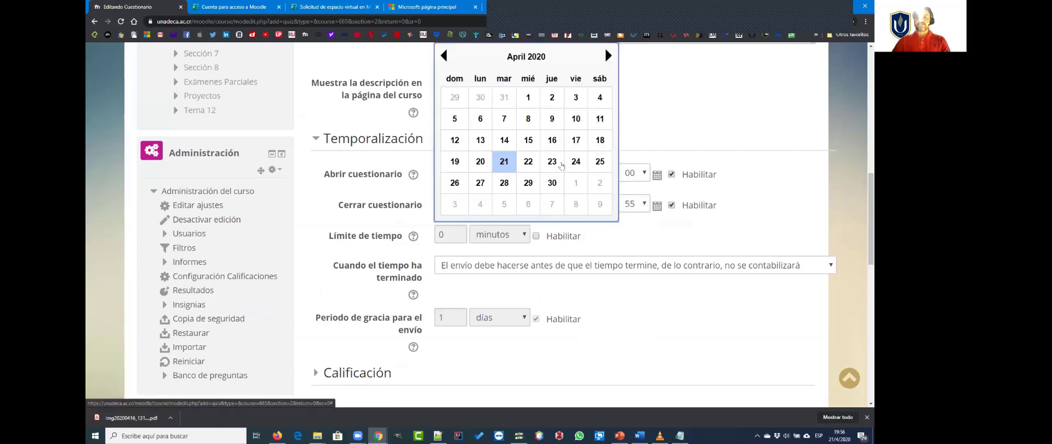
pyautogui.click(503, 183)
pyautogui.click(608, 212)
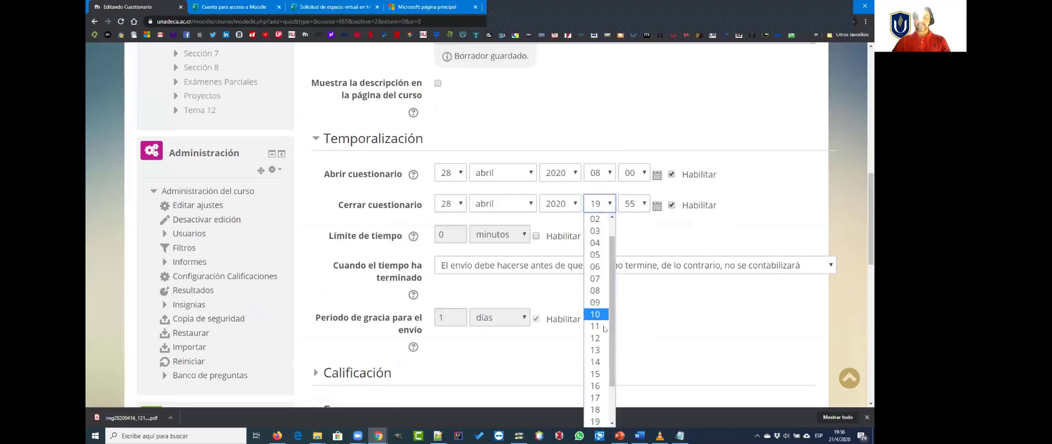
pyautogui.moveTo(612, 383); pyautogui.dragTo(612, 409)
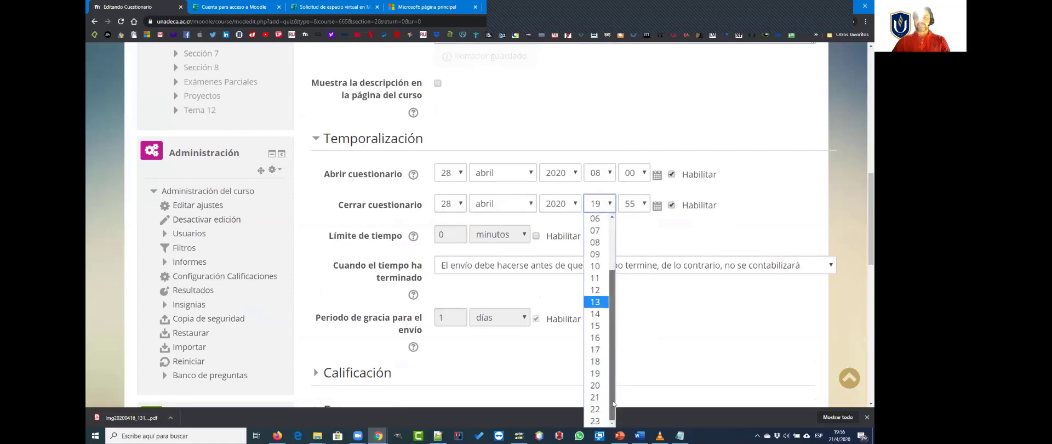
pyautogui.click(597, 373)
pyautogui.click(633, 183)
pyautogui.scroll(8, 631, 246)
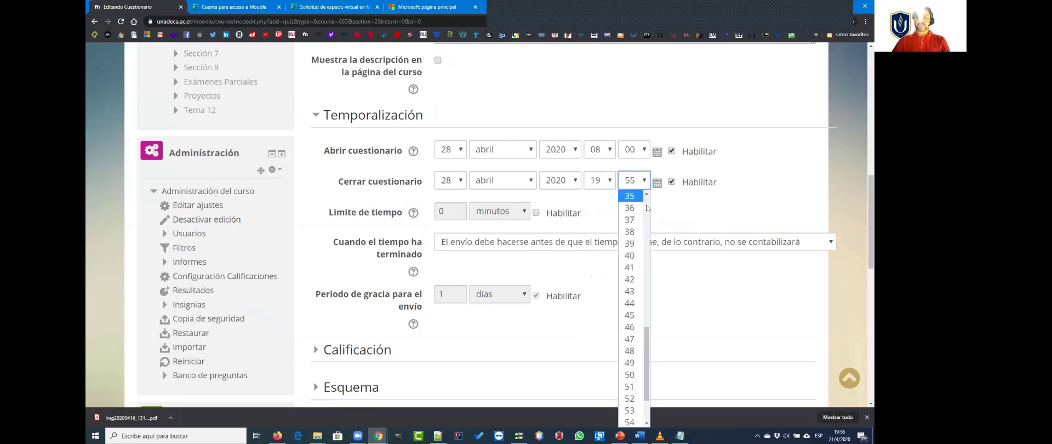
pyautogui.click(630, 195)
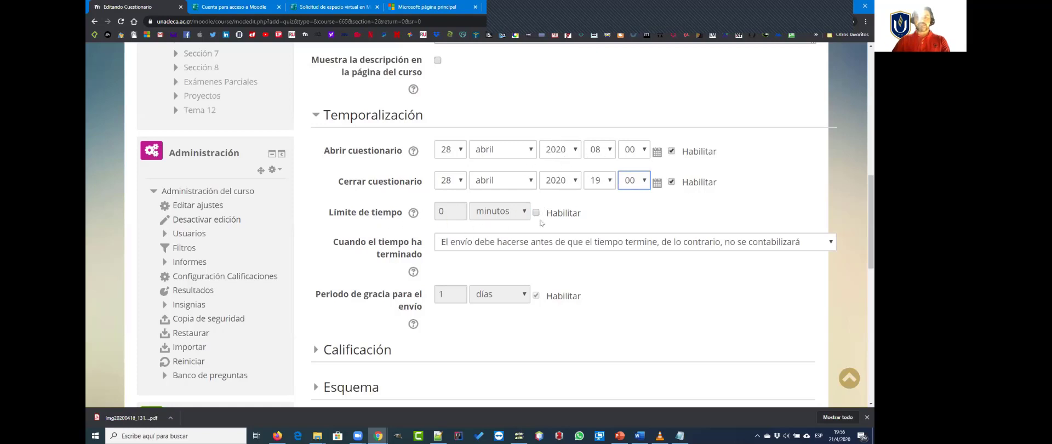
# Step: Enable the time limit and set it to 30 minutos
pyautogui.click(536, 213)
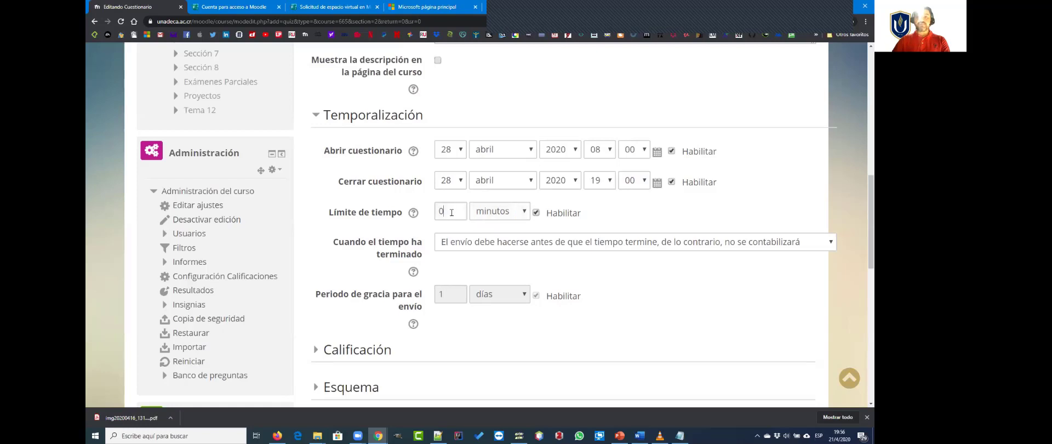
pyautogui.doubleClick(451, 212)
pyautogui.write('30')
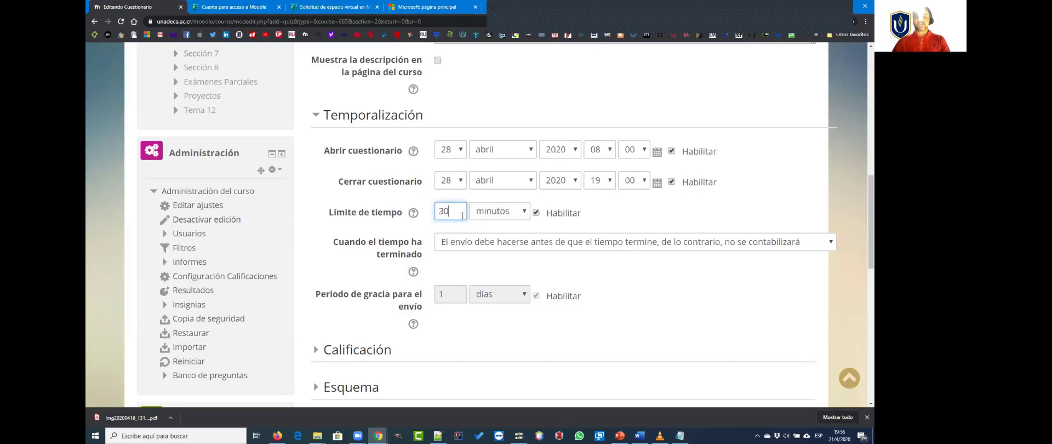
pyautogui.moveTo(458, 213); pyautogui.dragTo(437, 211)
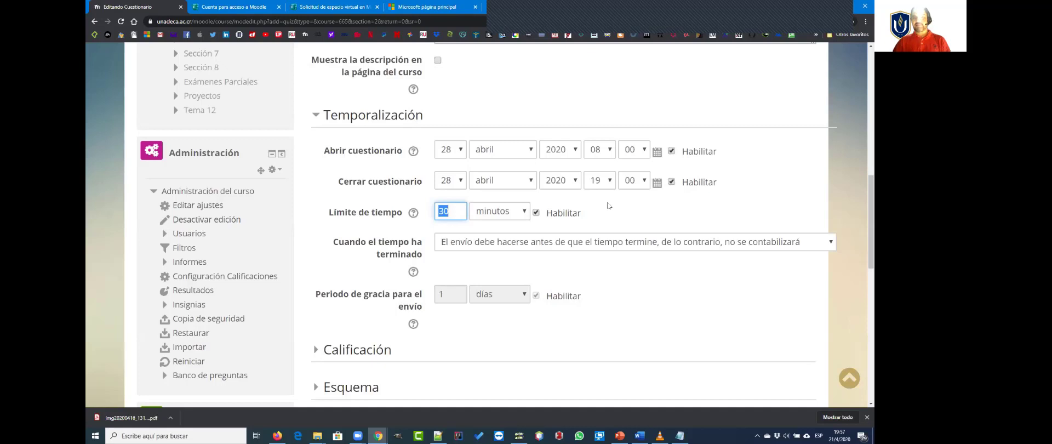
pyautogui.click(444, 211)
pyautogui.doubleClick(443, 211)
# Step: Set what happens when the time runs out to "El envío se realiza automáticamente"
pyautogui.scroll(-3, 612, 210)
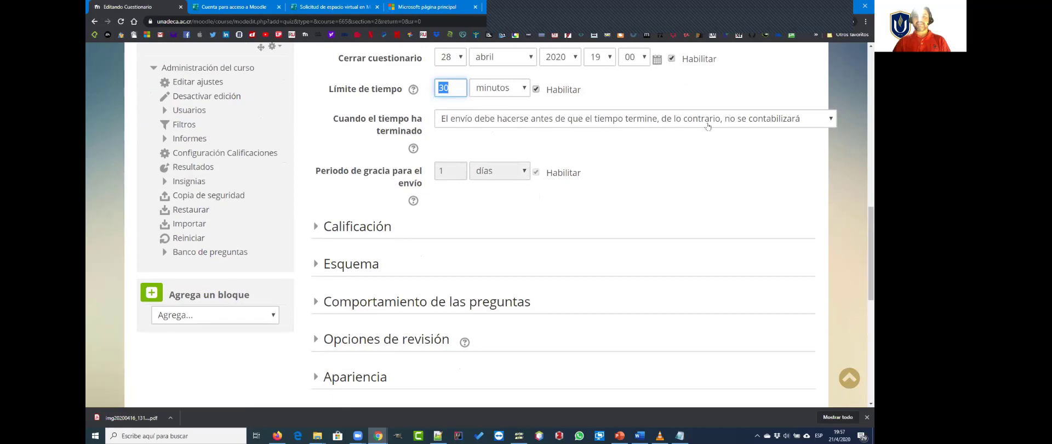
pyautogui.click(730, 123)
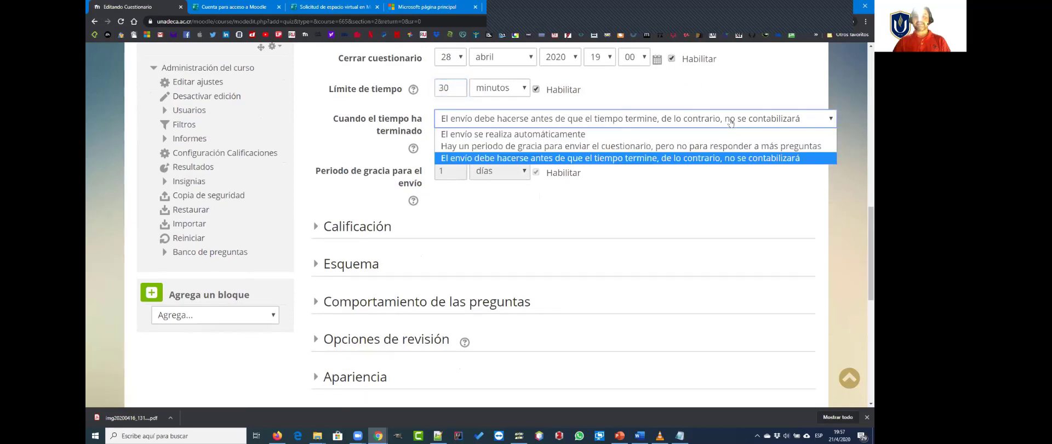
pyautogui.click(530, 134)
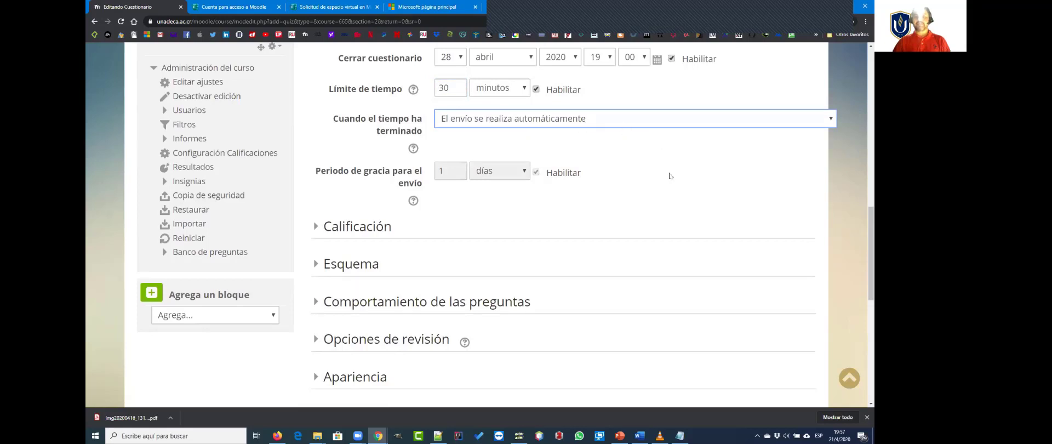
# Step: Set the grade category in the Calificación section to Quices
pyautogui.scroll(1, 669, 176)
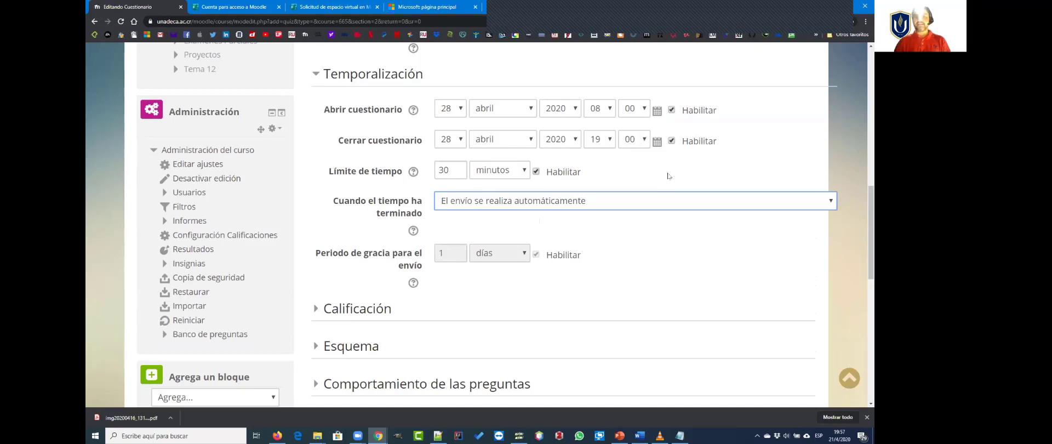
pyautogui.scroll(-1, 680, 241)
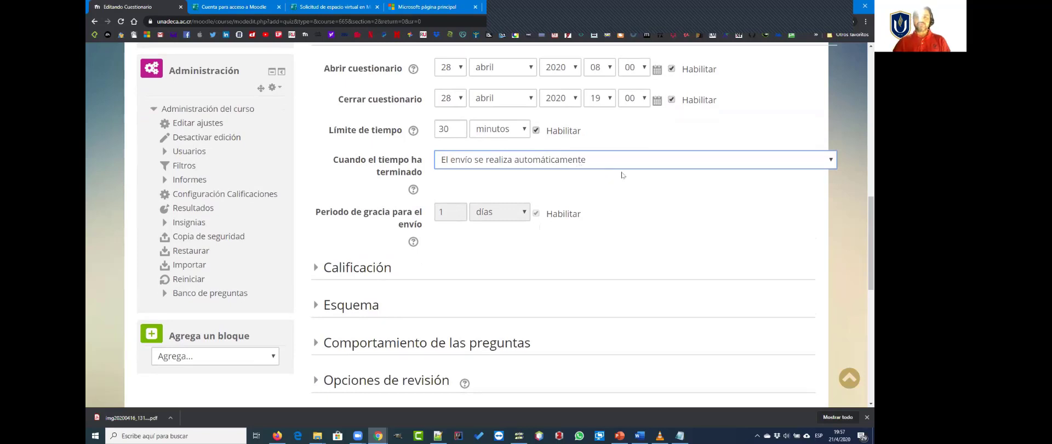
pyautogui.scroll(-2, 608, 181)
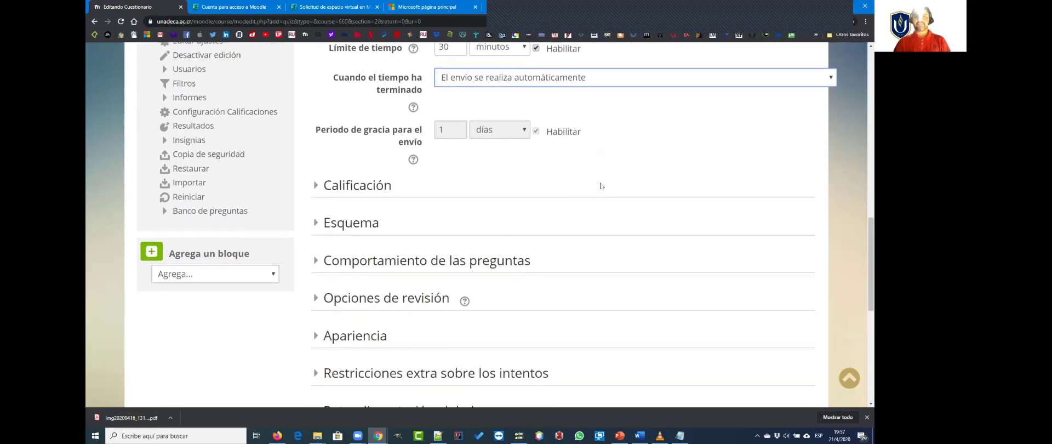
pyautogui.scroll(3, 601, 186)
pyautogui.scroll(-2, 622, 229)
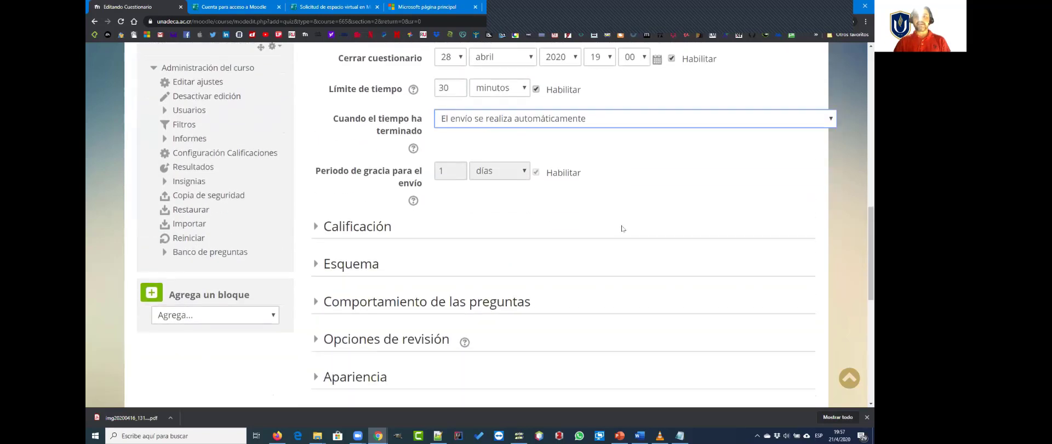
pyautogui.scroll(2, 619, 229)
pyautogui.scroll(-3, 610, 228)
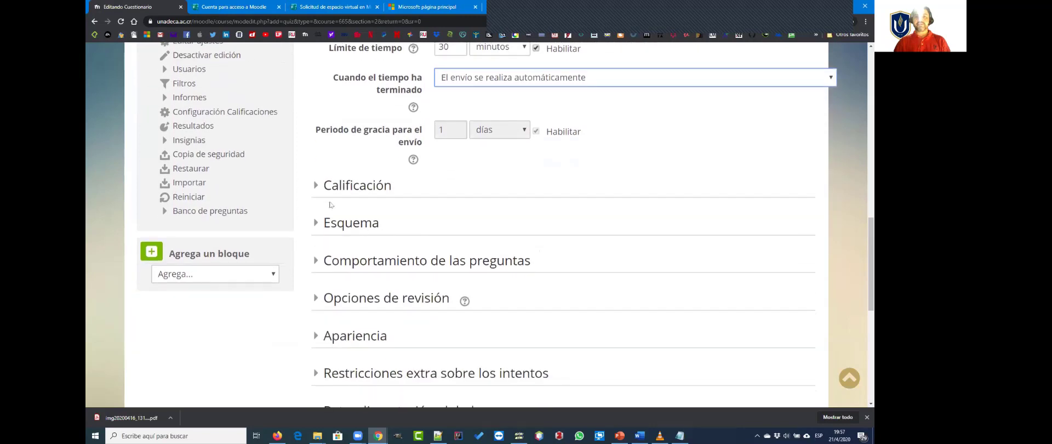
pyautogui.click(335, 186)
pyautogui.scroll(-2, 571, 211)
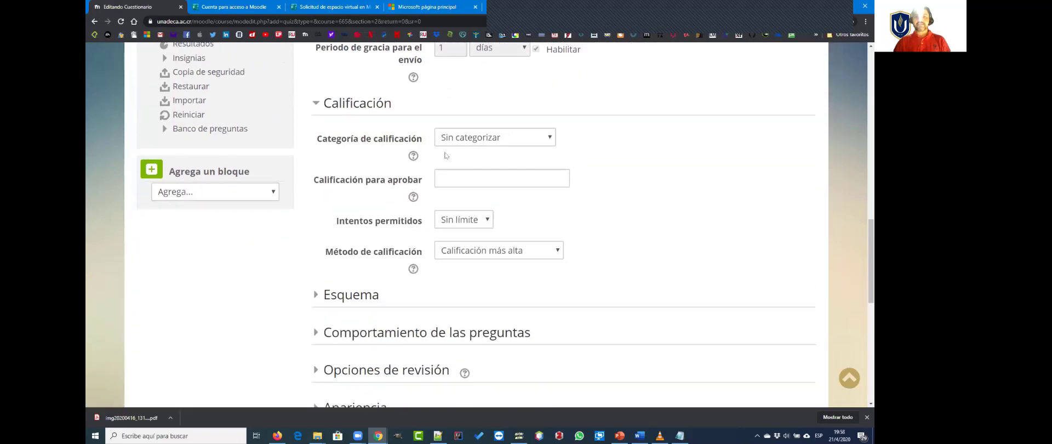
pyautogui.click(535, 141)
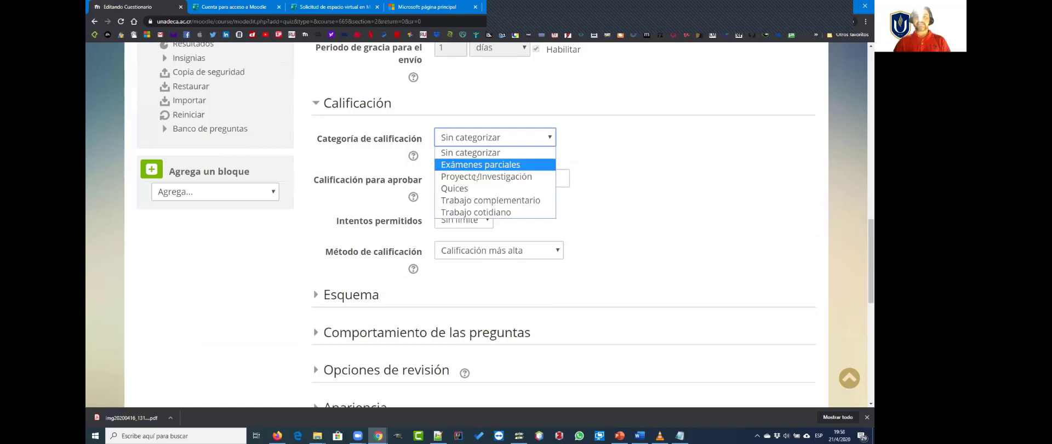
pyautogui.click(469, 189)
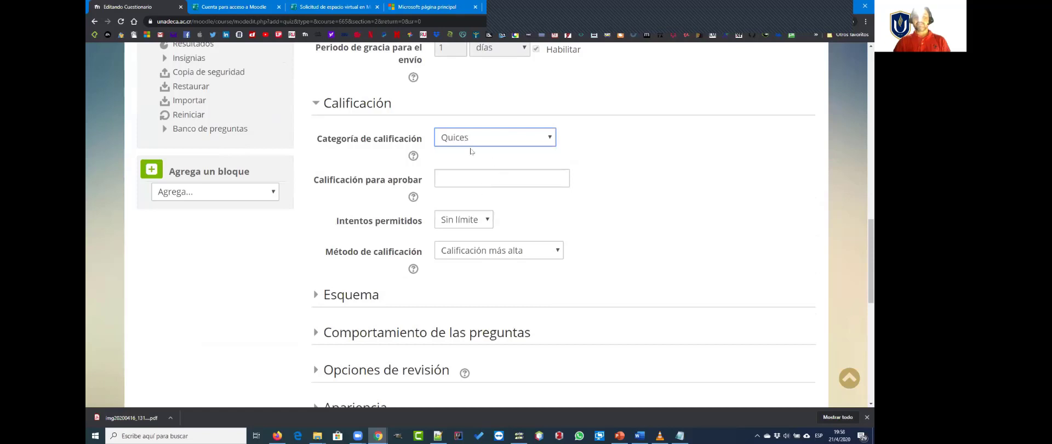
# Step: Limit the questionnaire to 1 permitted attempt in the Calificación section
pyautogui.scroll(-1, 598, 189)
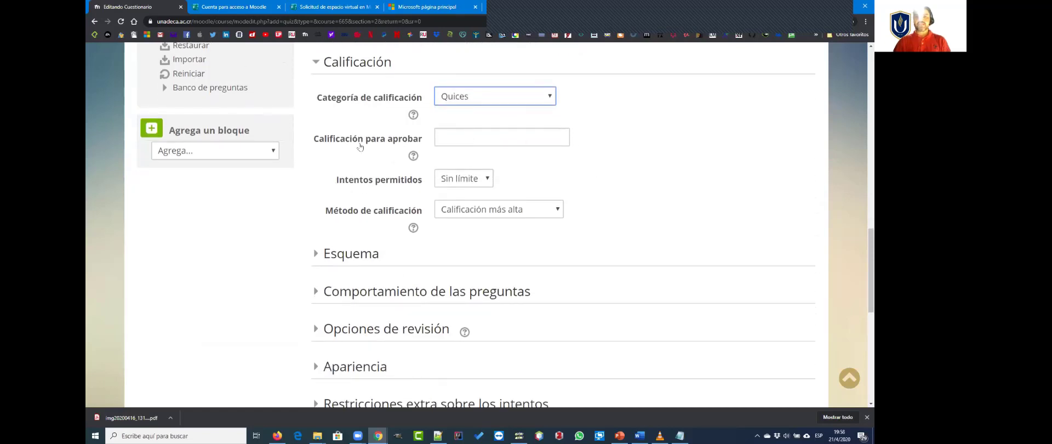
pyautogui.moveTo(313, 141); pyautogui.dragTo(441, 138)
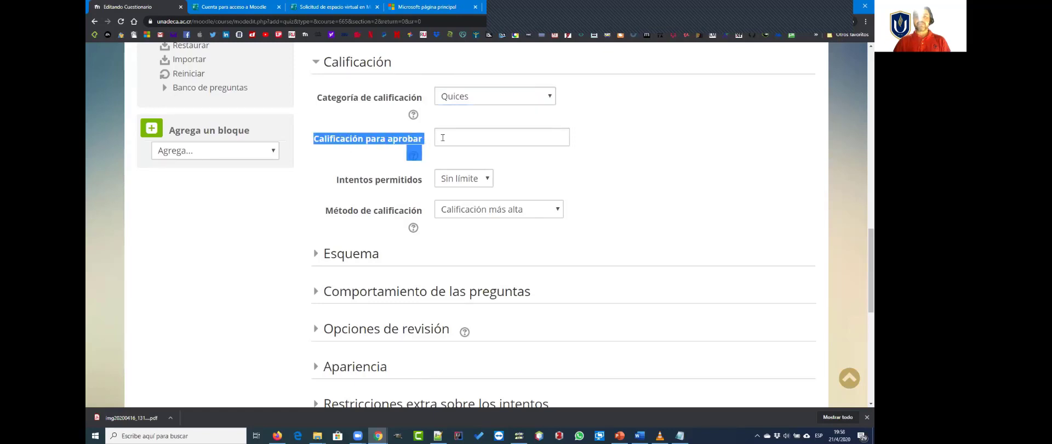
pyautogui.click(453, 138)
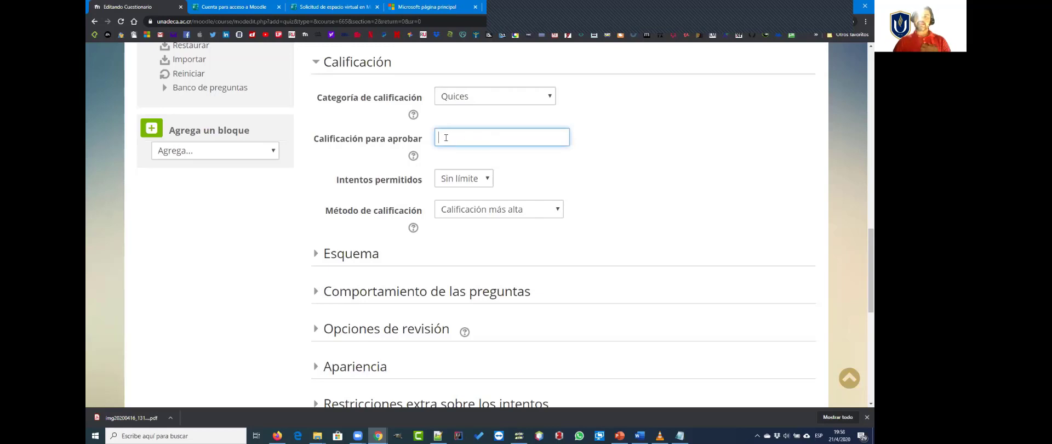
pyautogui.scroll(-1, 585, 150)
pyautogui.click(477, 142)
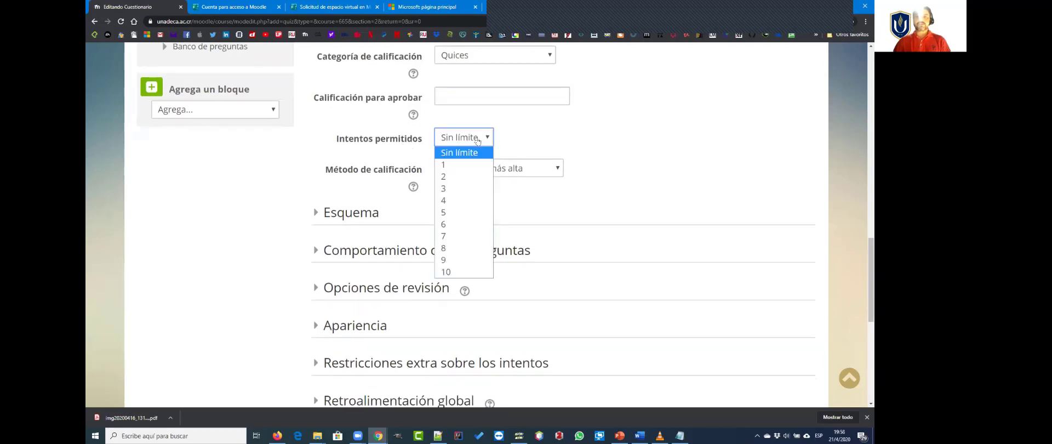
pyautogui.click(456, 166)
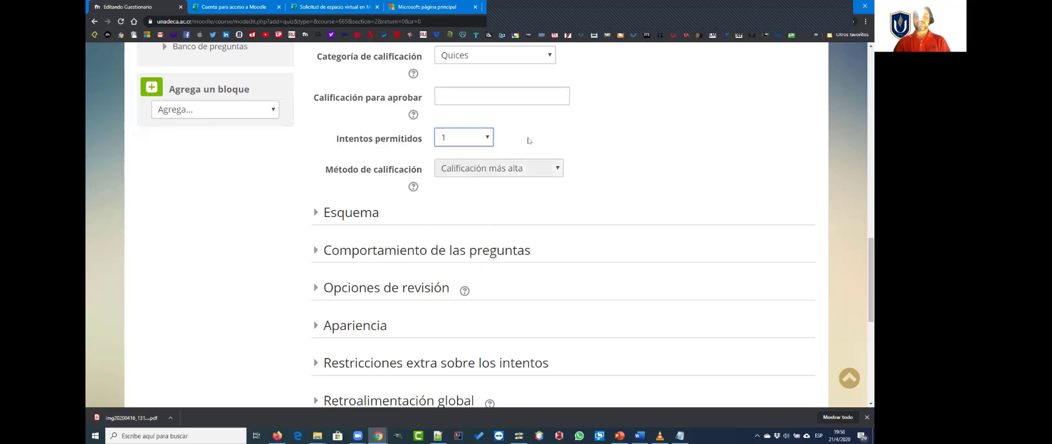
# Step: Try 2 permitted attempts to view the grading method options, and return the limit to 1 attempt
pyautogui.click(485, 141)
pyautogui.click(445, 175)
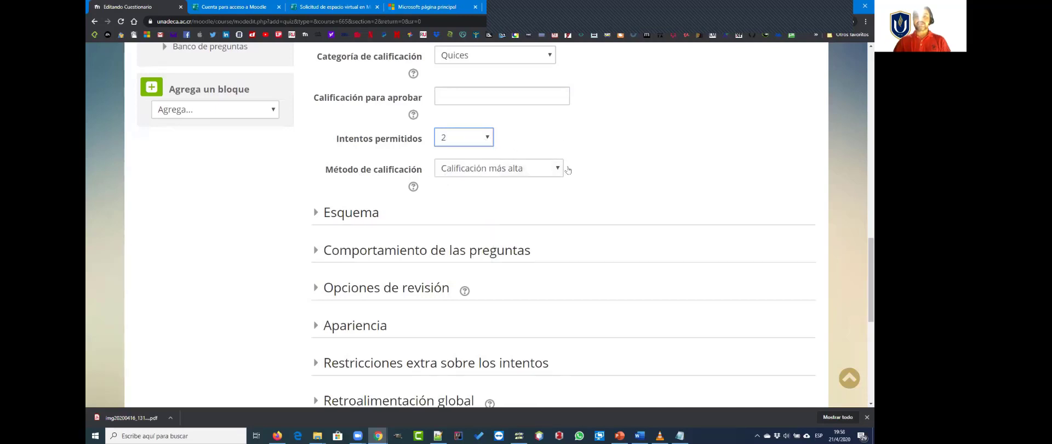
pyautogui.click(539, 172)
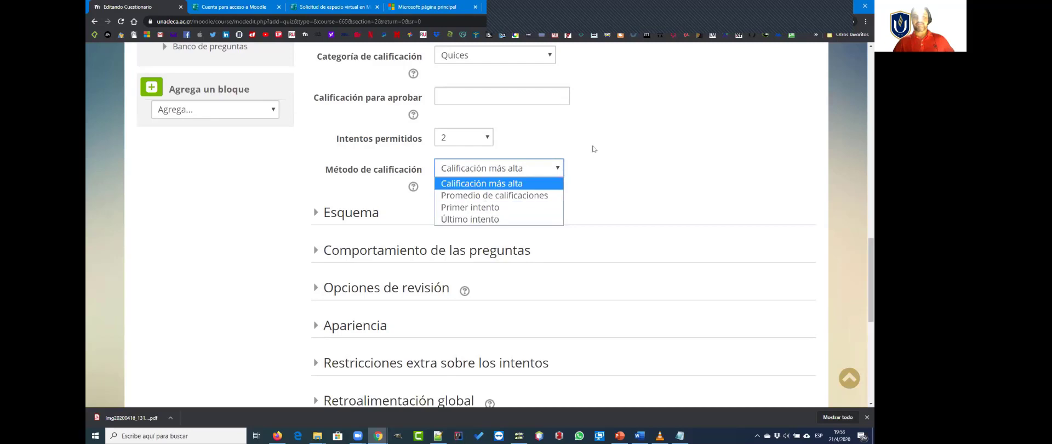
pyautogui.click(523, 145)
pyautogui.click(472, 140)
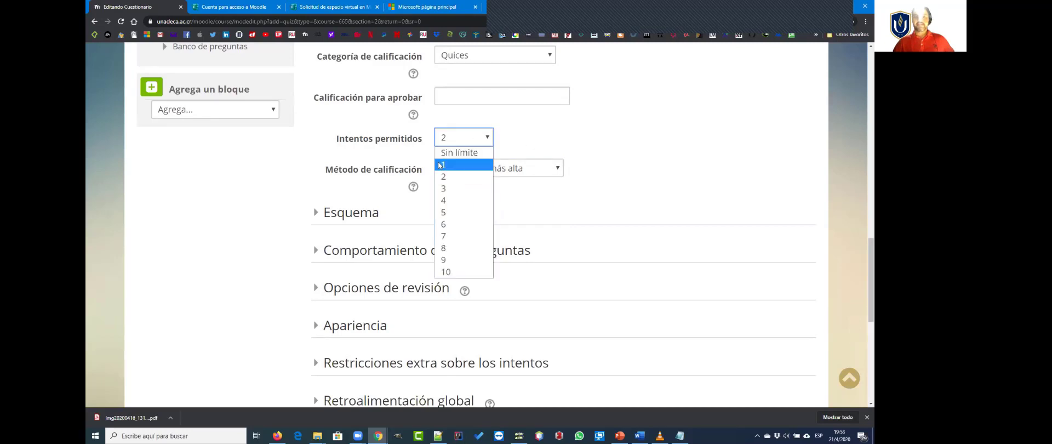
pyautogui.click(461, 164)
# Step: Expand the Esquema section and review the page layout and navigation method options, keeping the navigation as Libre
pyautogui.scroll(-2, 411, 142)
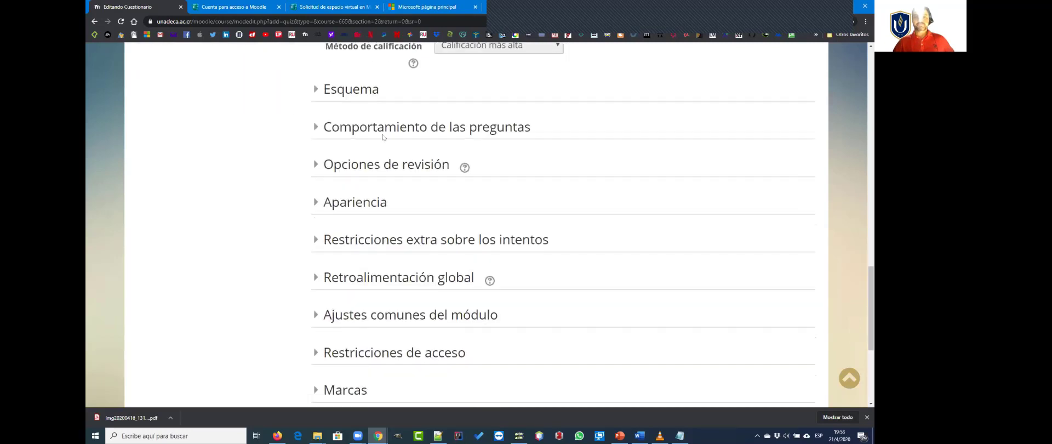
pyautogui.click(341, 90)
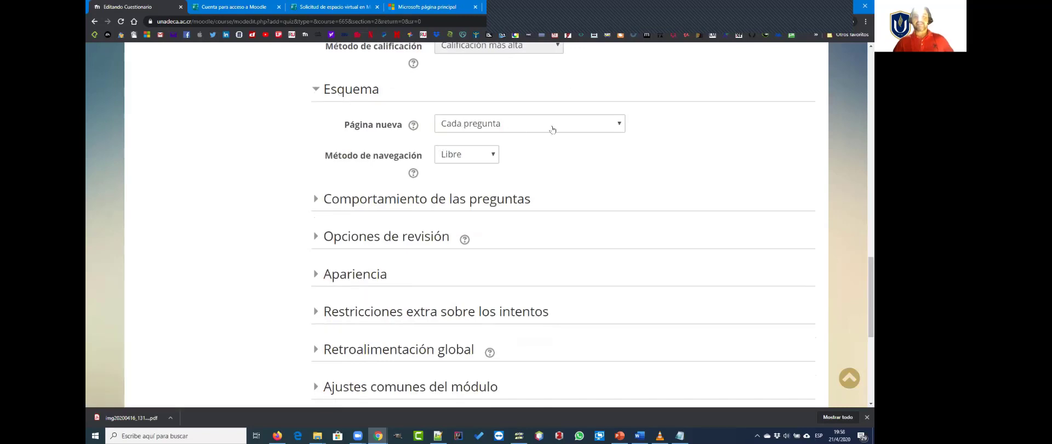
pyautogui.scroll(1, 580, 169)
pyautogui.scroll(1, 581, 168)
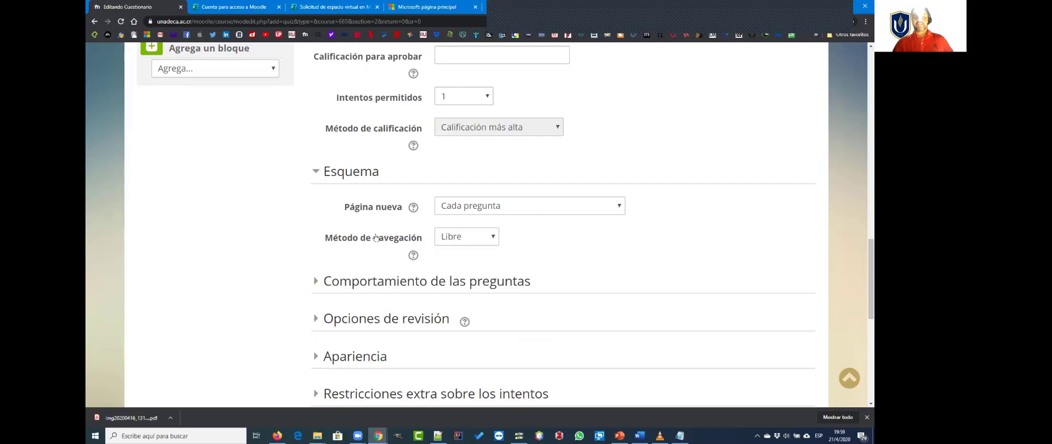
pyautogui.scroll(-1, 535, 243)
pyautogui.click(490, 196)
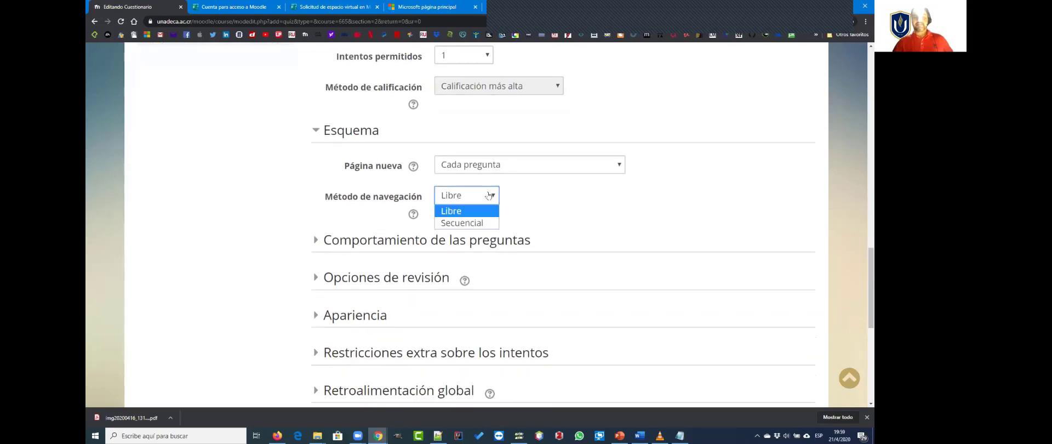
pyautogui.click(478, 197)
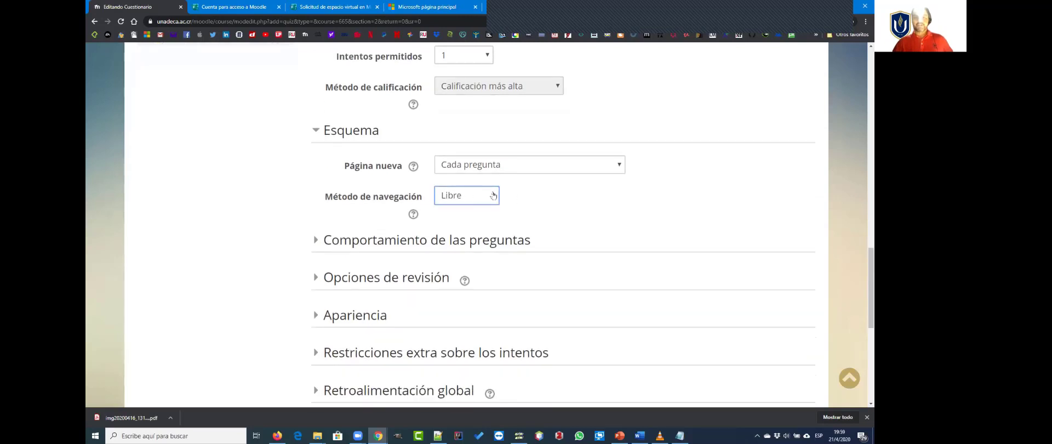
pyautogui.click(472, 198)
pyautogui.click(466, 211)
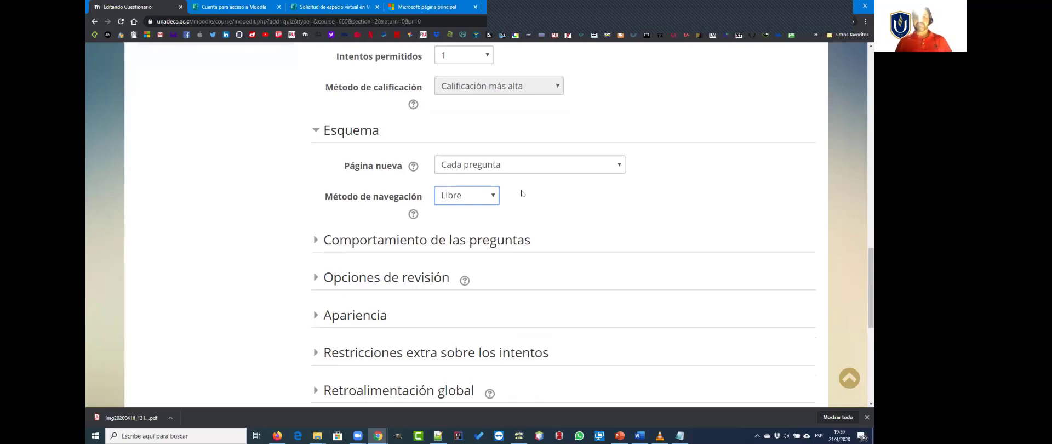
# Step: Try the Secuencial navigation method in the Esquema section, and return it to Libre
pyautogui.click(472, 196)
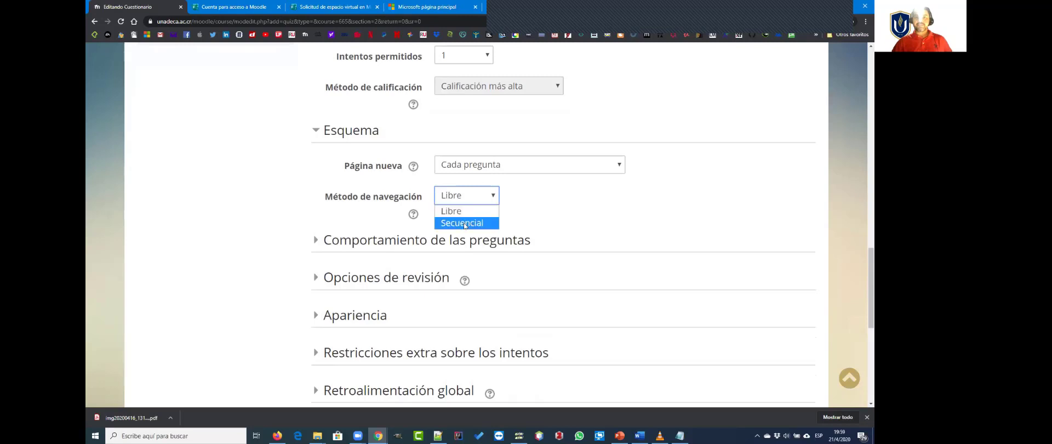
pyautogui.click(485, 223)
pyautogui.scroll(-1, 530, 213)
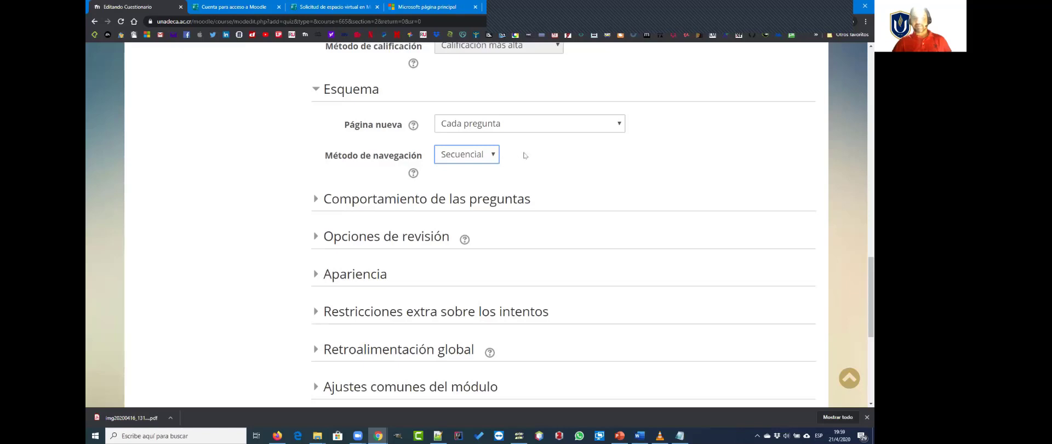
pyautogui.click(482, 158)
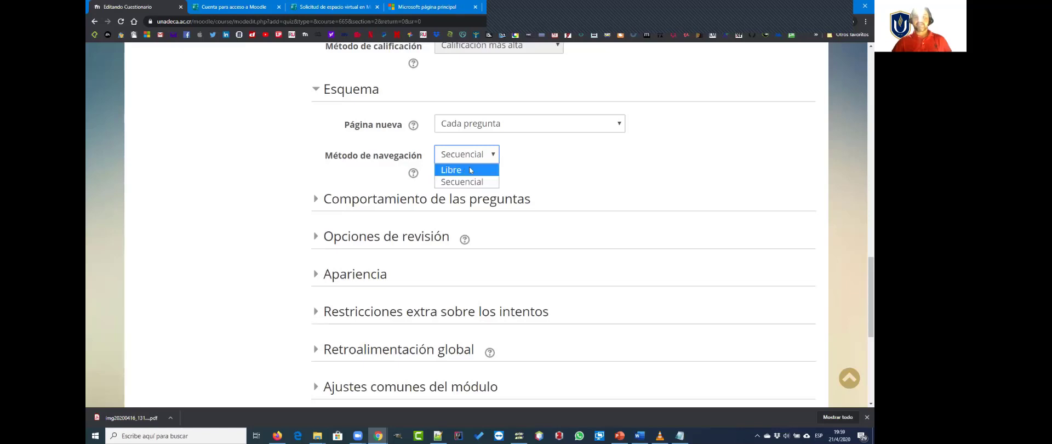
pyautogui.click(469, 166)
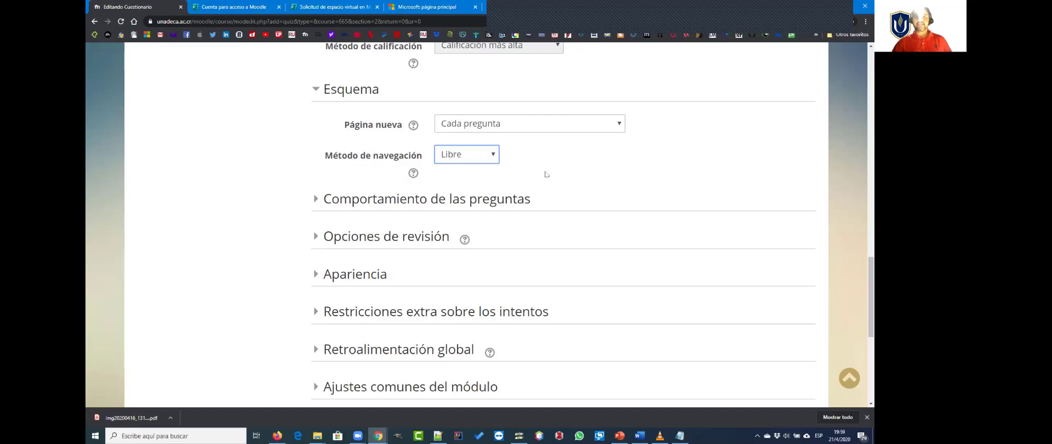
# Step: Expand the Comportamiento de las preguntas section and review the question behaviour options, keeping Retroalimentación diferida
pyautogui.scroll(-2, 504, 178)
pyautogui.click(326, 121)
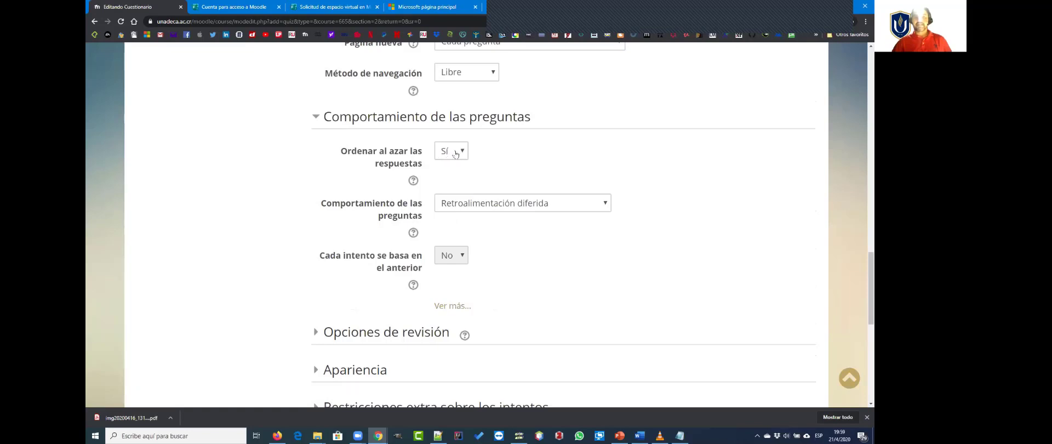
pyautogui.scroll(-1, 526, 182)
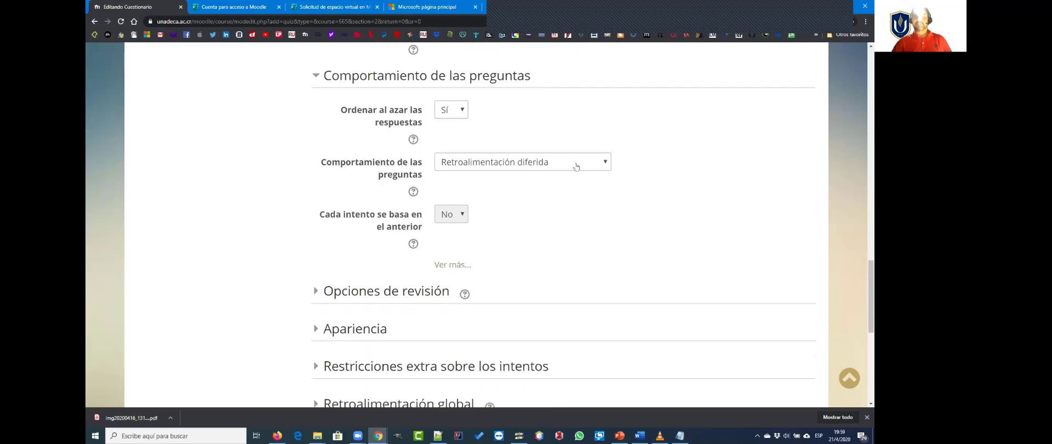
pyautogui.click(592, 167)
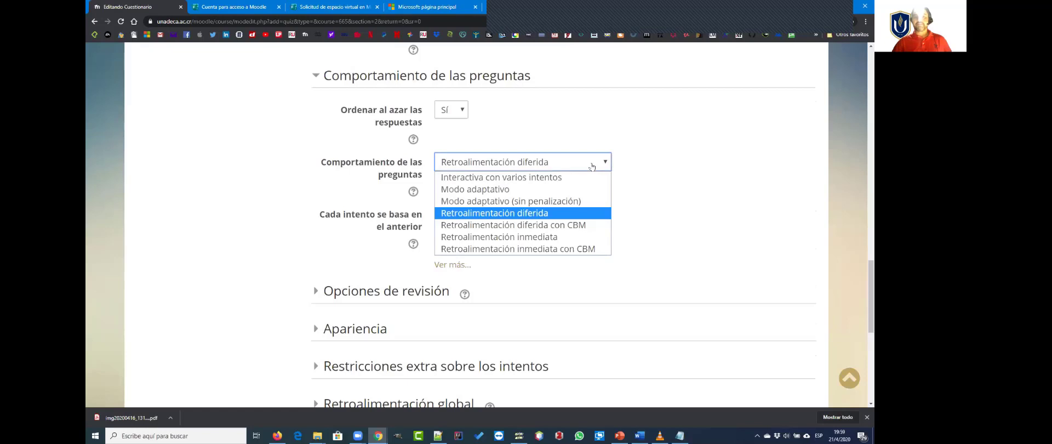
pyautogui.click(592, 167)
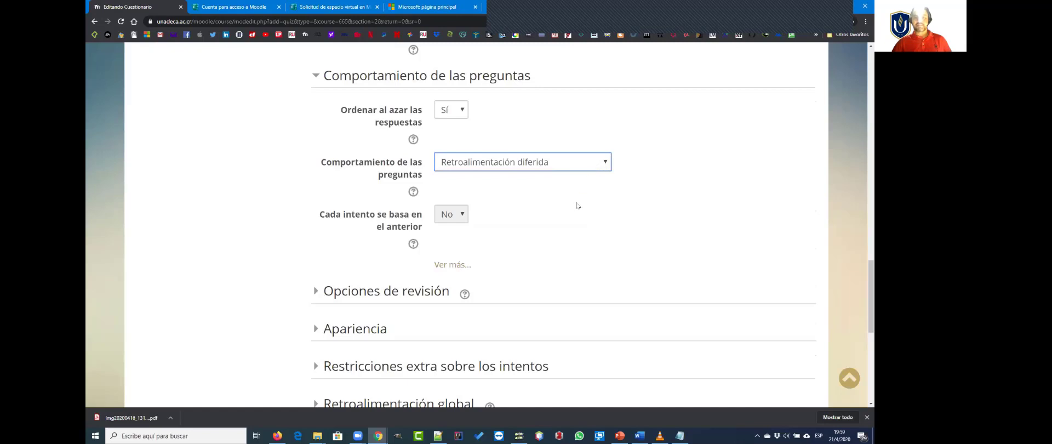
# Step: Review the settings in the Opciones de revisión and Apariencia sections, collapsing each one again
pyautogui.scroll(-3, 521, 216)
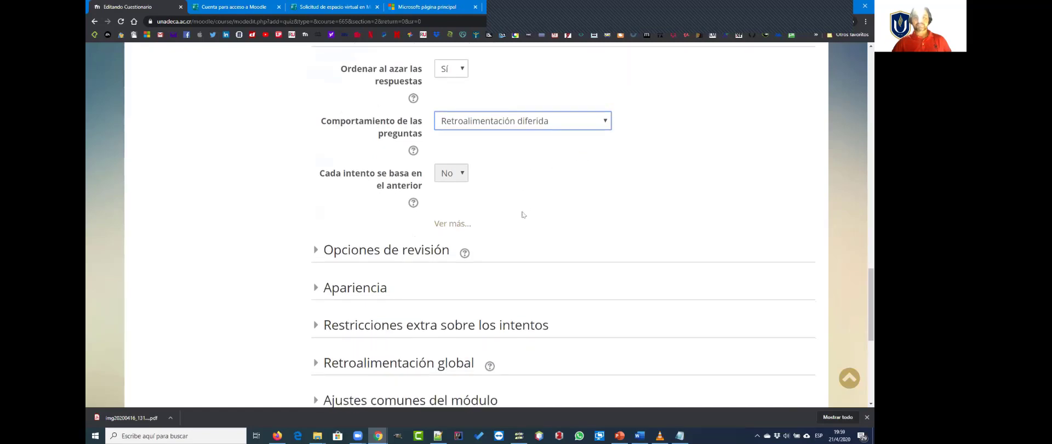
pyautogui.click(327, 170)
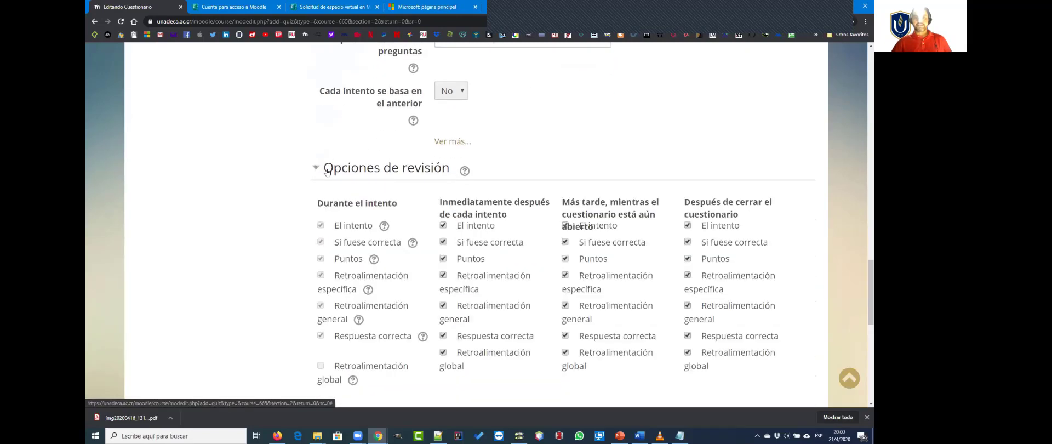
pyautogui.click(327, 170)
pyautogui.click(328, 209)
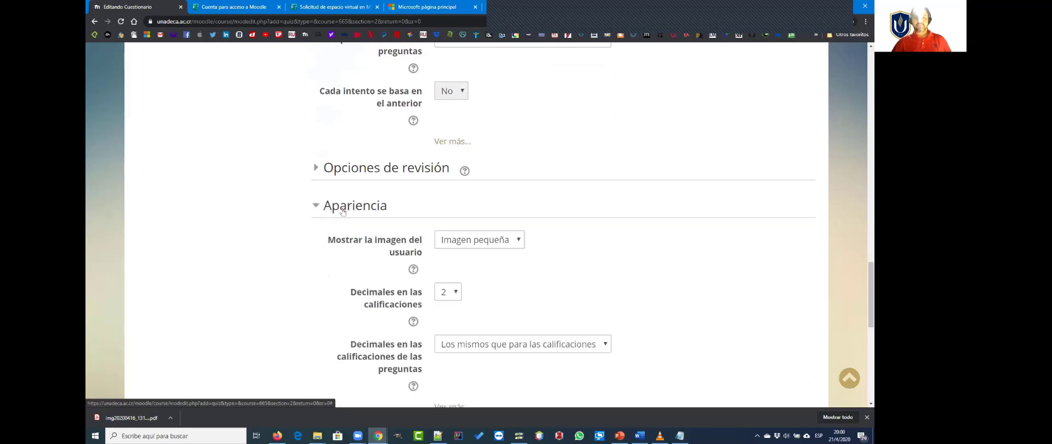
pyautogui.click(329, 208)
pyautogui.scroll(-2, 335, 202)
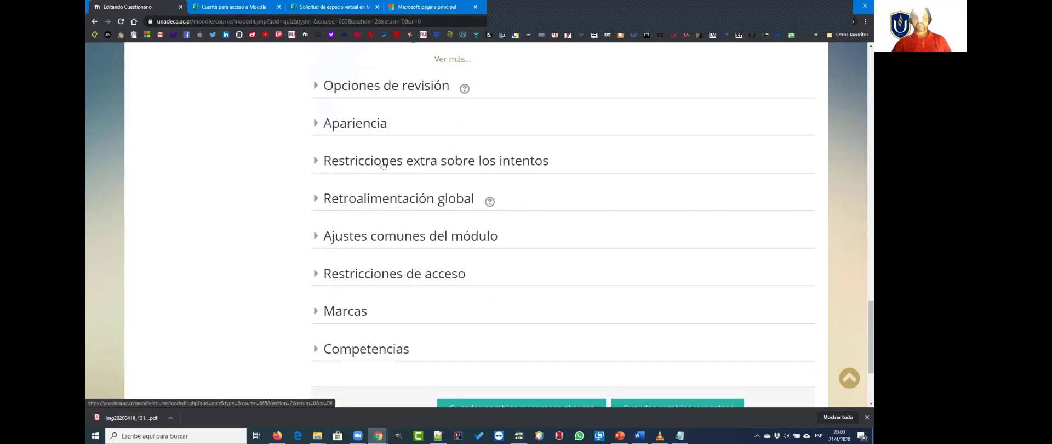
# Step: Review the password, network address and delay settings under Restricciones extra sobre los intentos, and collapse the section
pyautogui.click(354, 164)
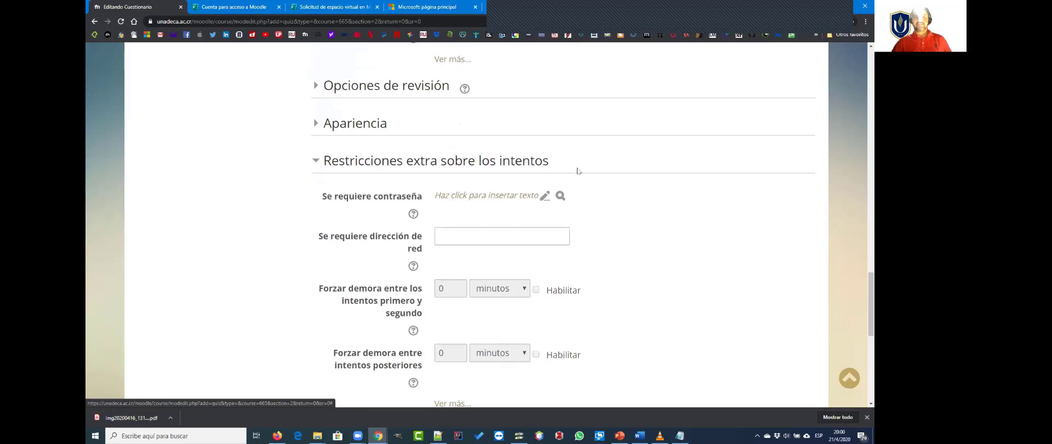
pyautogui.scroll(-3, 569, 176)
pyautogui.scroll(1, 559, 216)
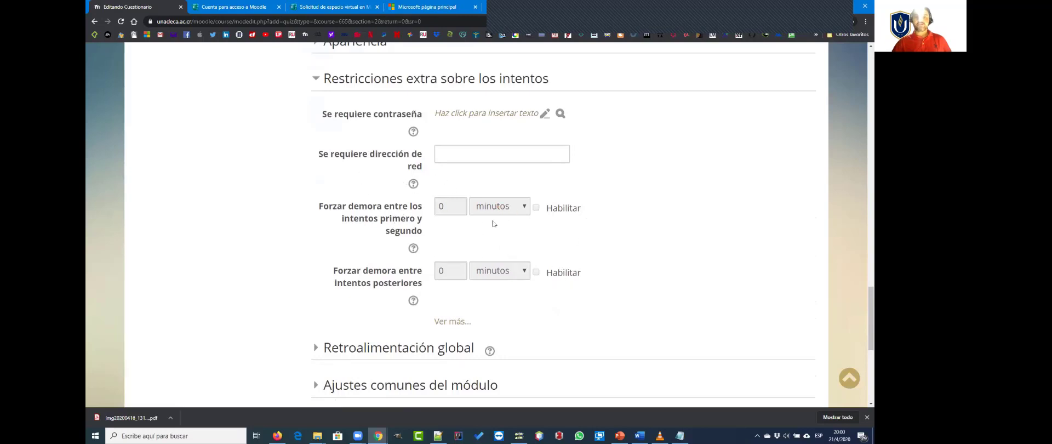
pyautogui.click(318, 79)
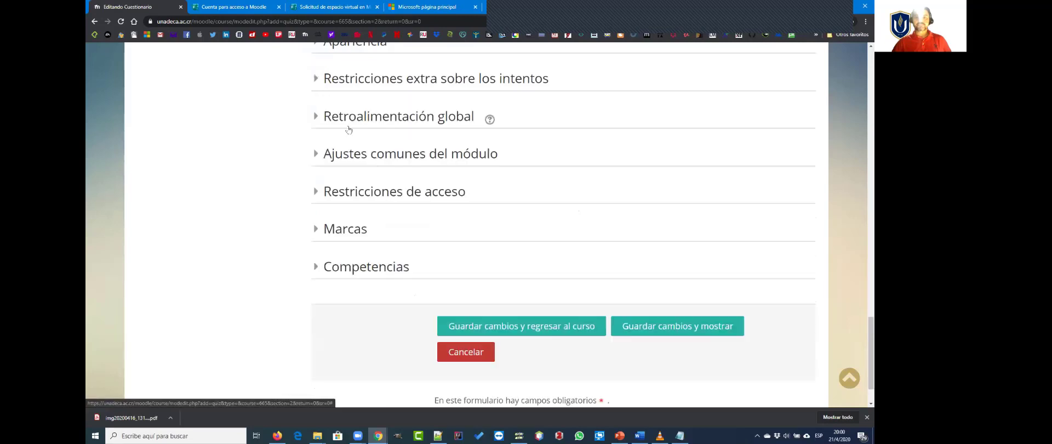
# Step: Examine the comment and grade limit fields of the Retroalimentación global section without filling them in, and collapse it
pyautogui.click(316, 121)
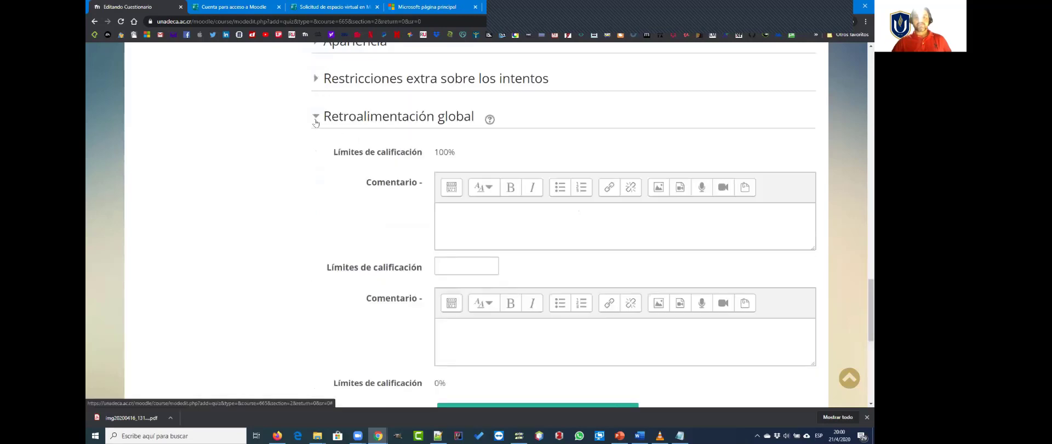
pyautogui.scroll(-2, 453, 230)
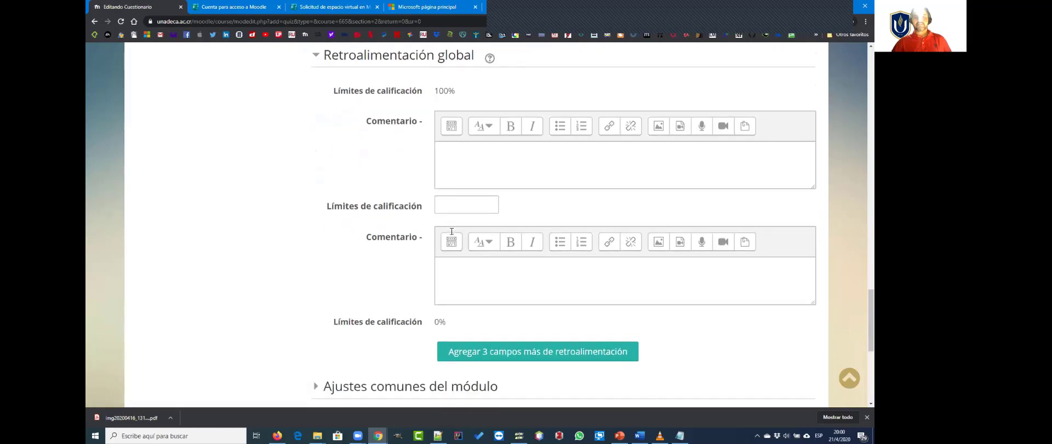
pyautogui.scroll(1, 460, 224)
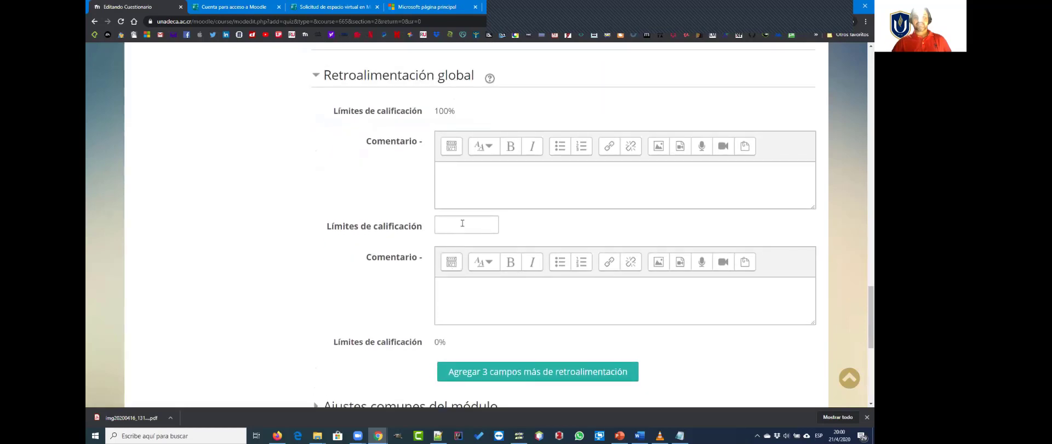
pyautogui.click(476, 185)
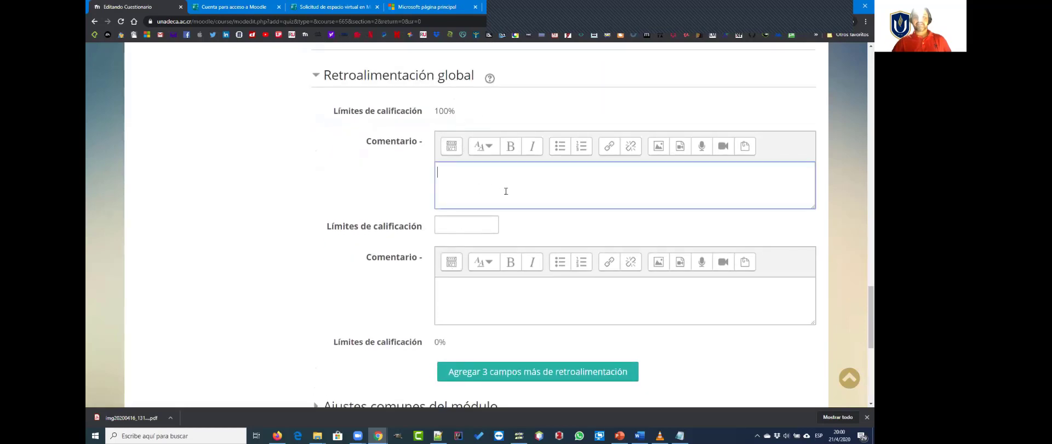
pyautogui.click(475, 226)
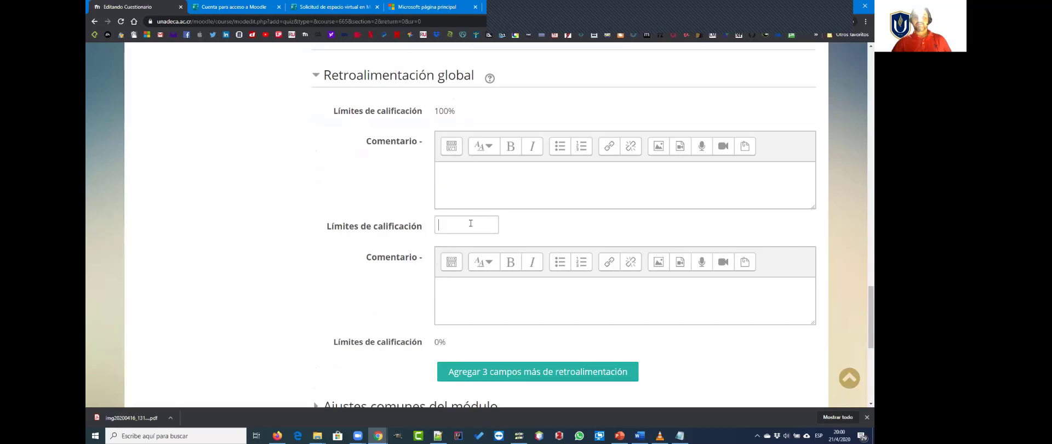
pyautogui.click(480, 178)
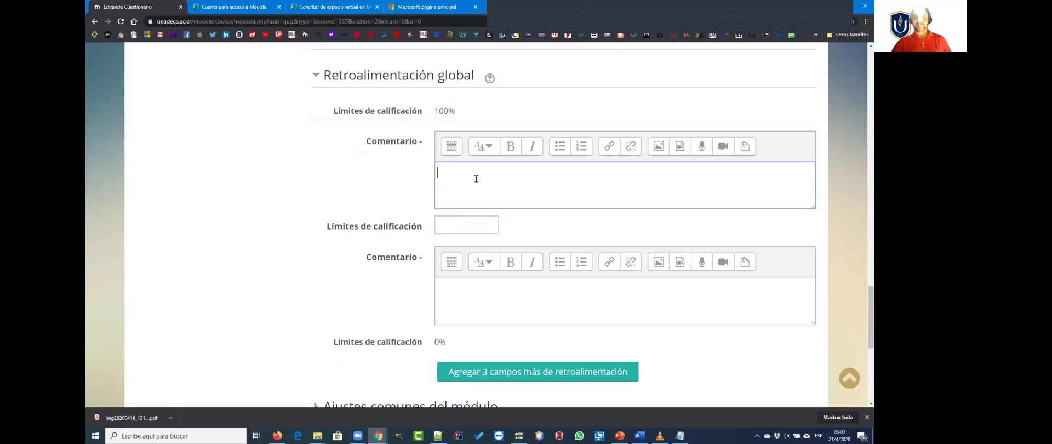
pyautogui.click(316, 77)
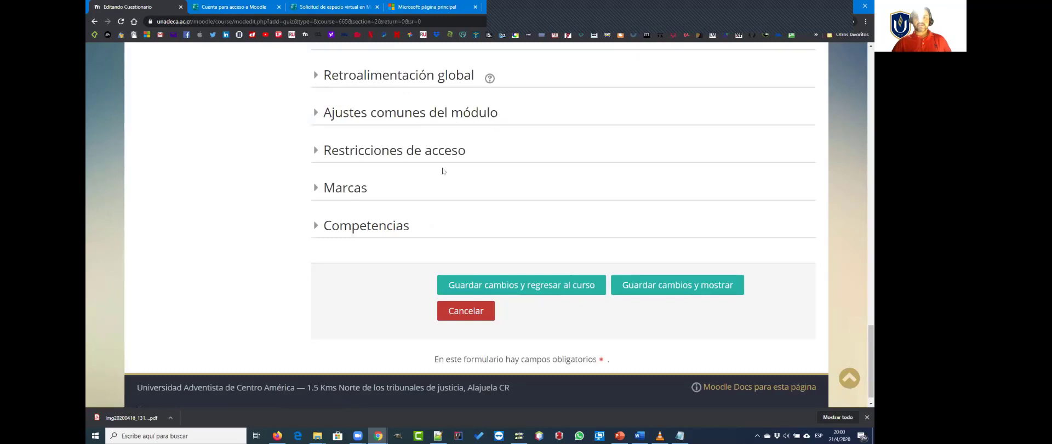
# Step: Expand the Restricciones de acceso section to view the questionnaire's access restrictions
pyautogui.scroll(-1, 484, 171)
pyautogui.scroll(1, 462, 165)
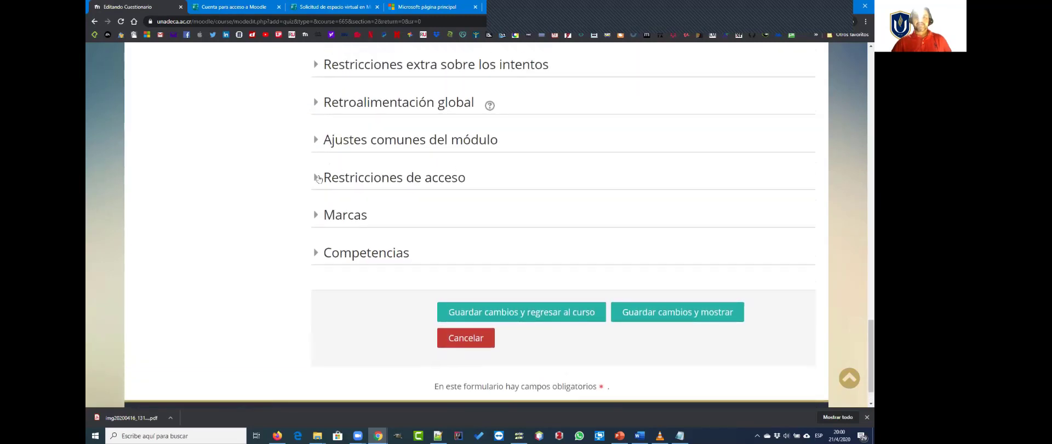
pyautogui.click(317, 177)
pyautogui.scroll(-1, 570, 216)
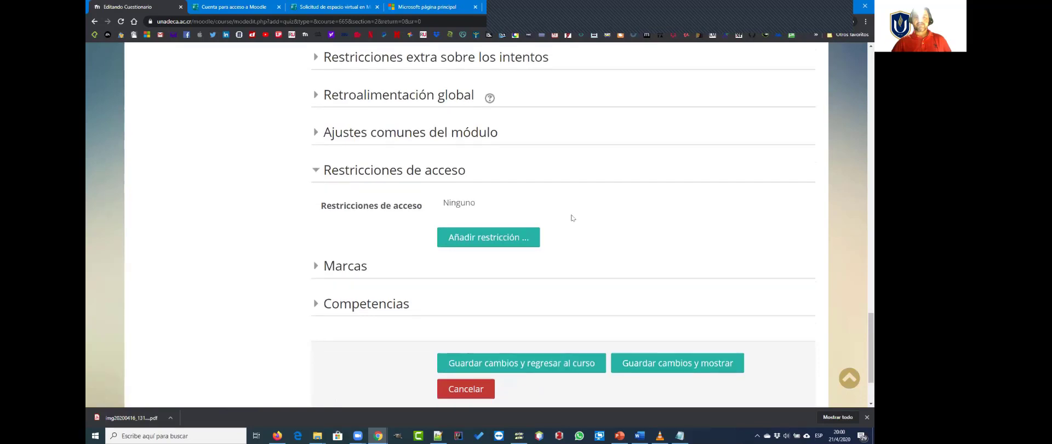
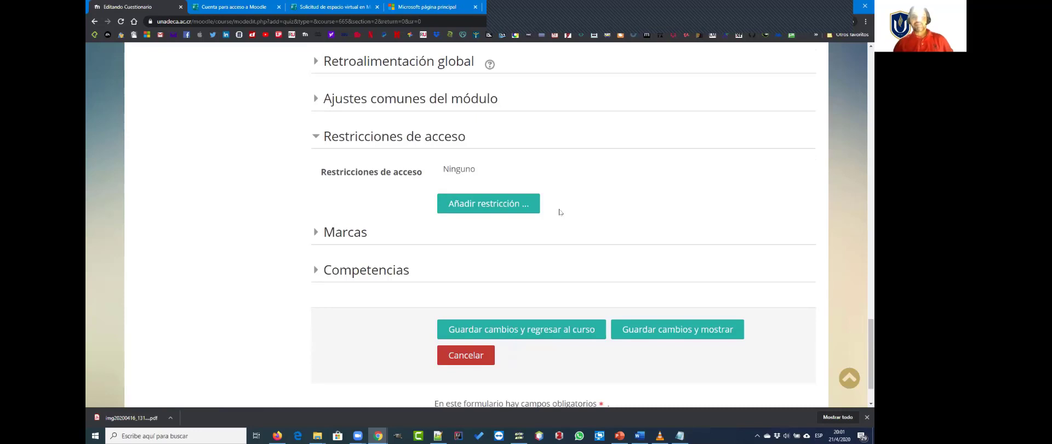
# Step: Add a Perfil de usuario access restriction to the questionnaire and reduce the browser's page zoom one level
pyautogui.click(485, 205)
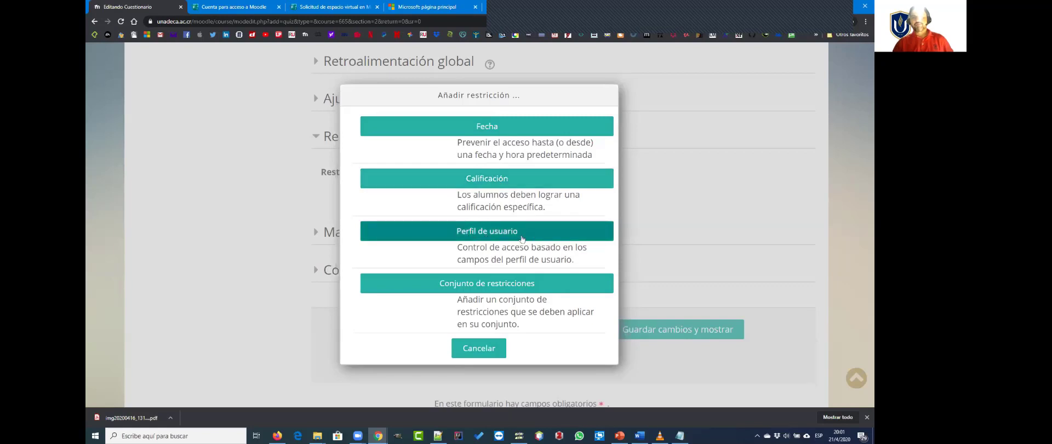
pyautogui.click(486, 234)
pyautogui.scroll(-1, 642, 282)
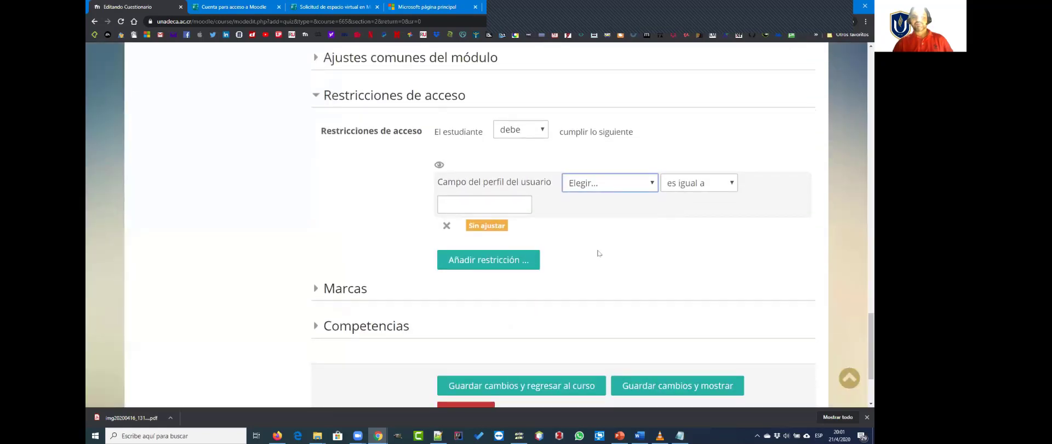
pyautogui.click(865, 22)
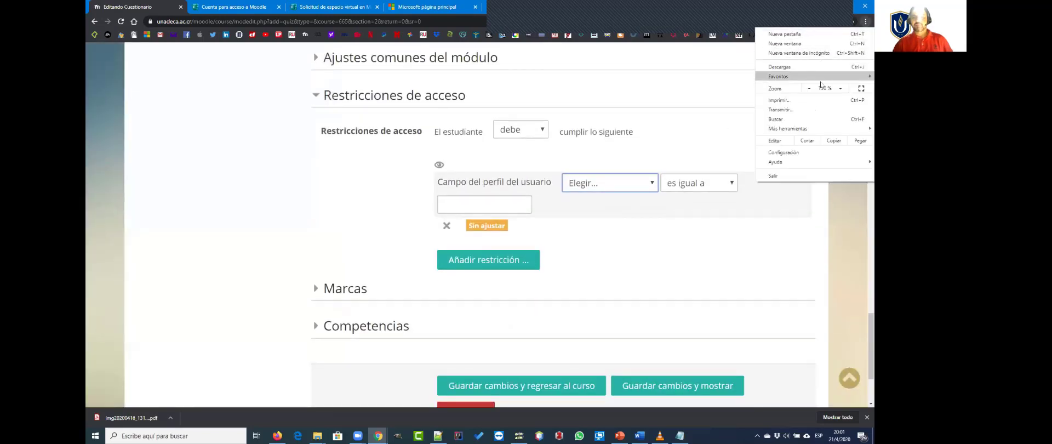
pyautogui.click(808, 88)
pyautogui.click(622, 206)
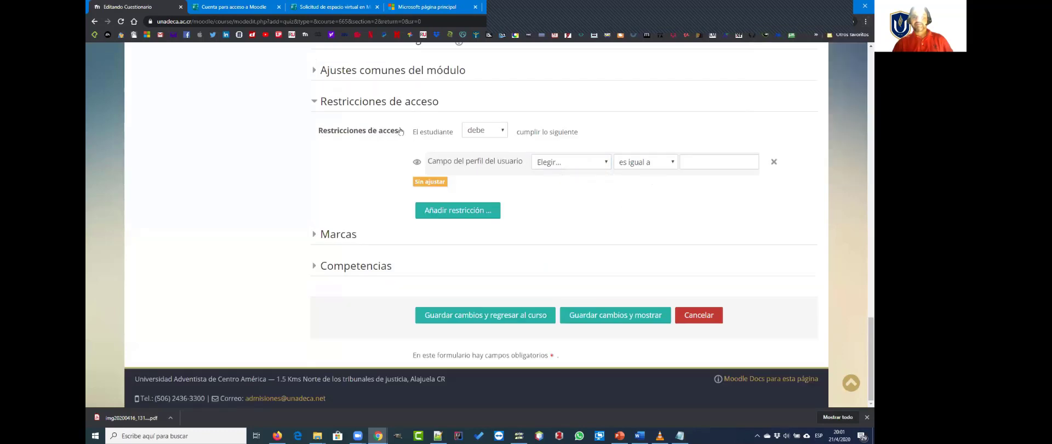
# Step: Keep the restriction condition at debe and set its user profile field to Dirección de correo
pyautogui.click(474, 133)
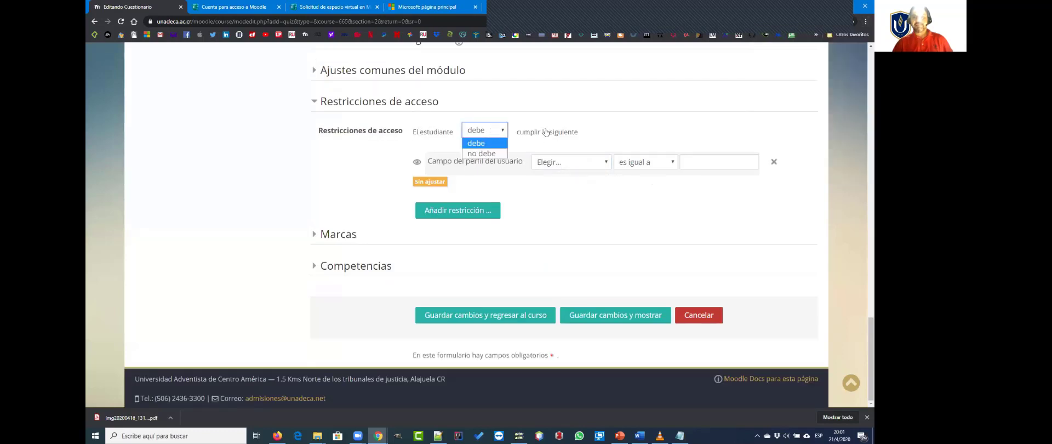
pyautogui.click(584, 131)
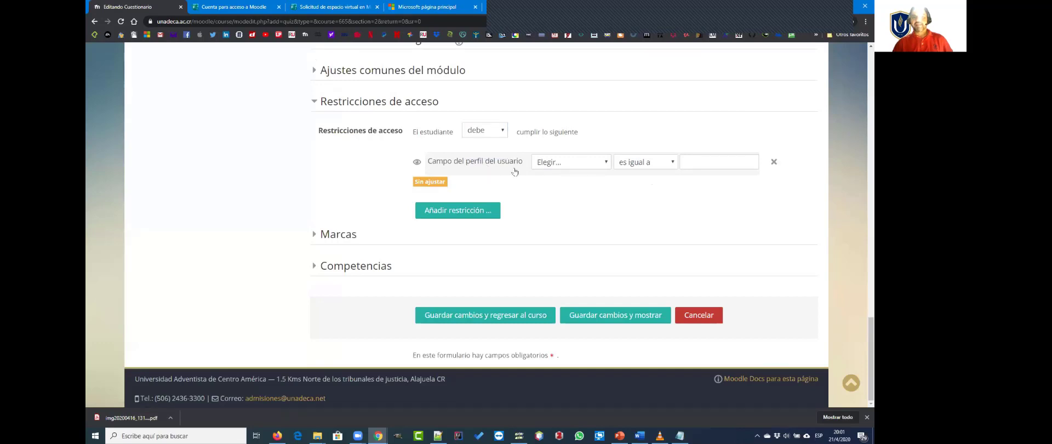
pyautogui.click(602, 165)
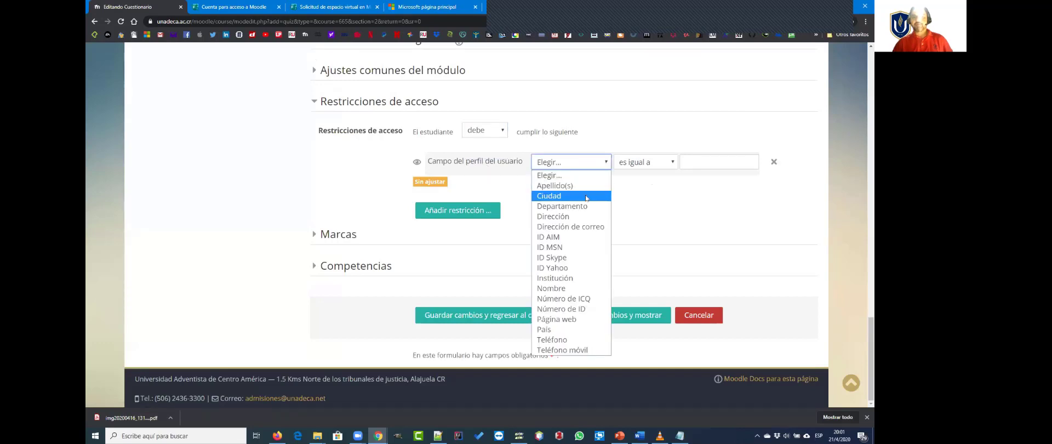
pyautogui.click(591, 231)
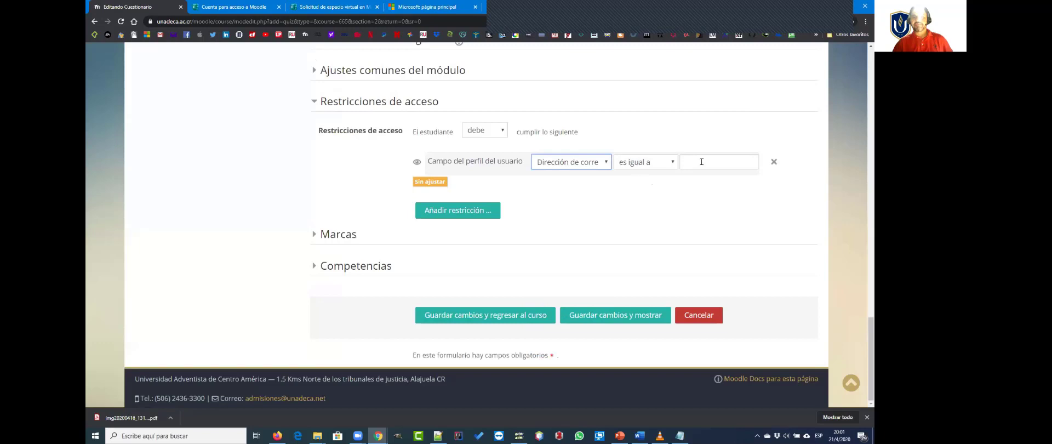
pyautogui.click(725, 162)
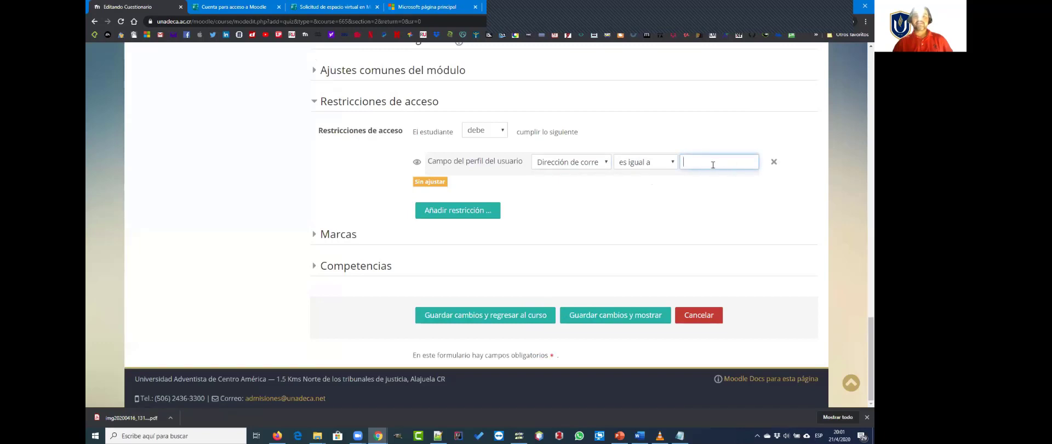
# Step: Open the course's Participantes list in a new tab and copy the second listed student's e-mail address
pyautogui.scroll(15, 227, 255)
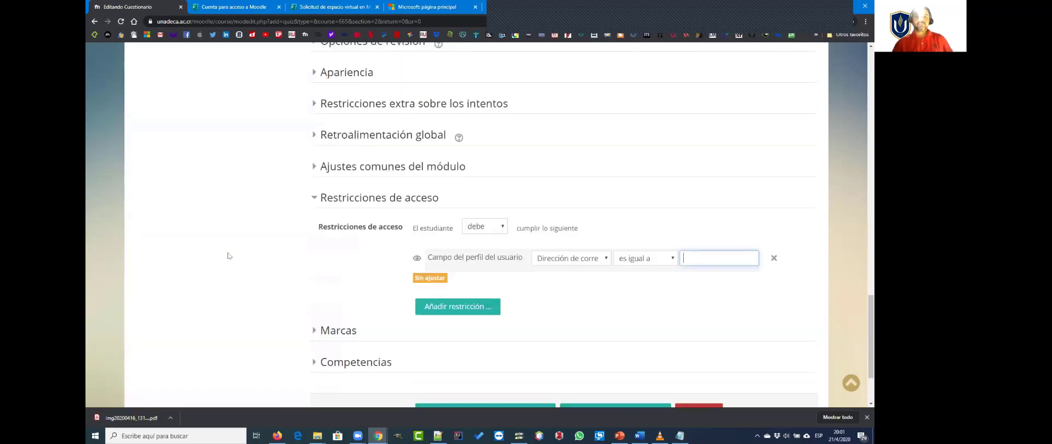
pyautogui.scroll(3, 226, 255)
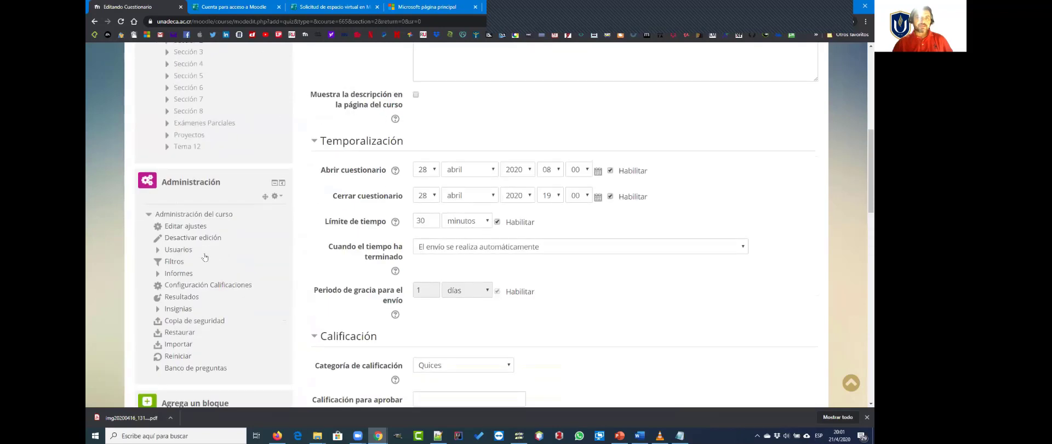
pyautogui.scroll(4, 207, 254)
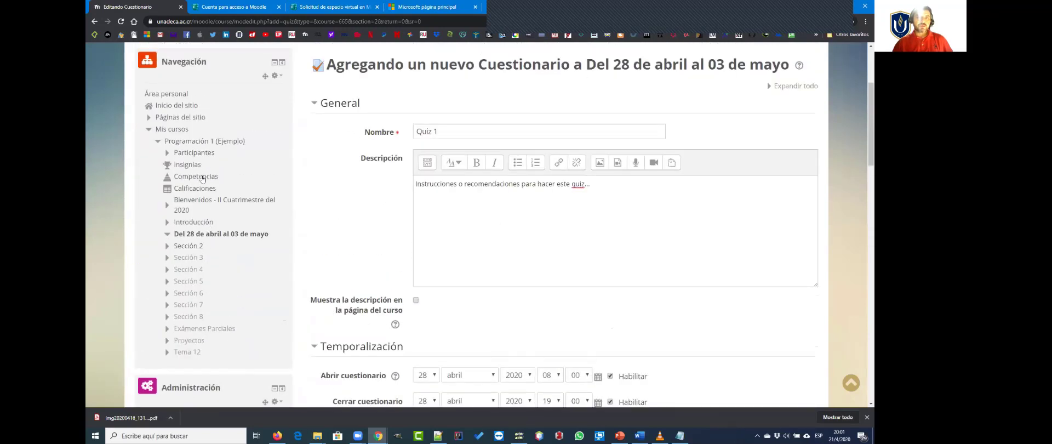
pyautogui.rightClick(203, 154)
pyautogui.click(221, 159)
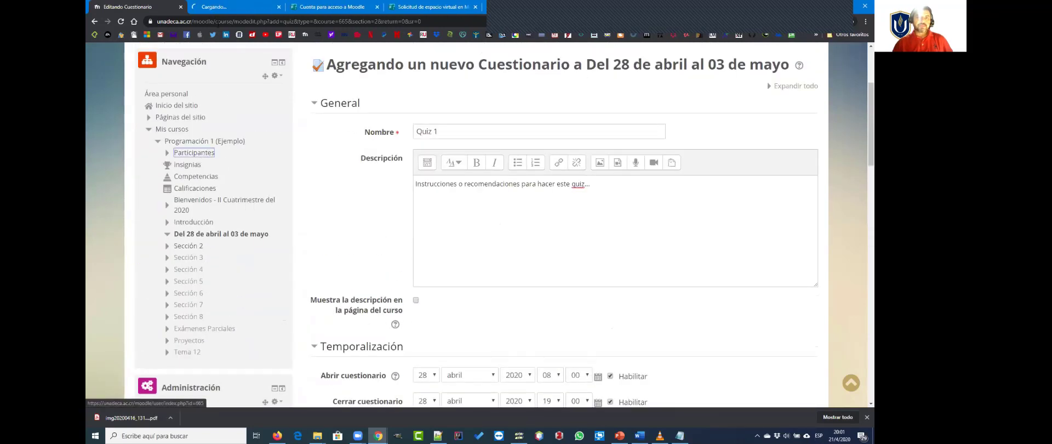
pyautogui.hotkey('ctrl', 'Tab')
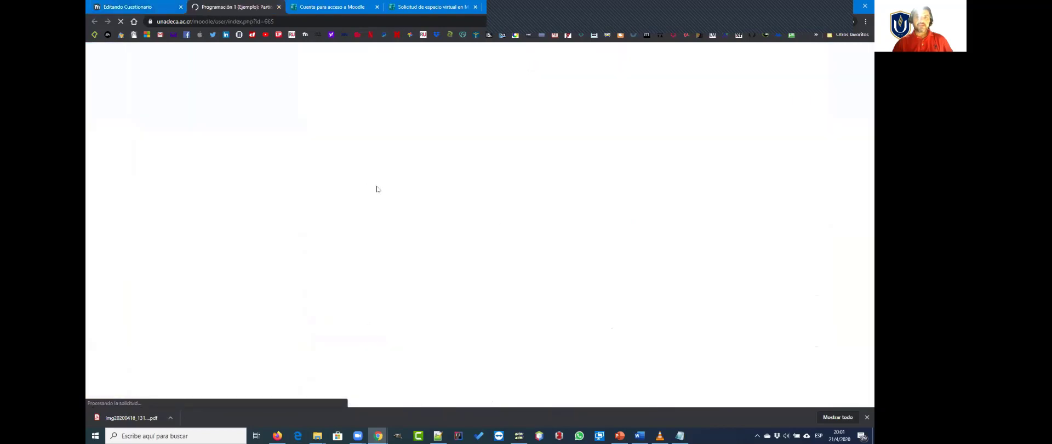
pyautogui.scroll(-5, 394, 244)
pyautogui.scroll(-2, 393, 244)
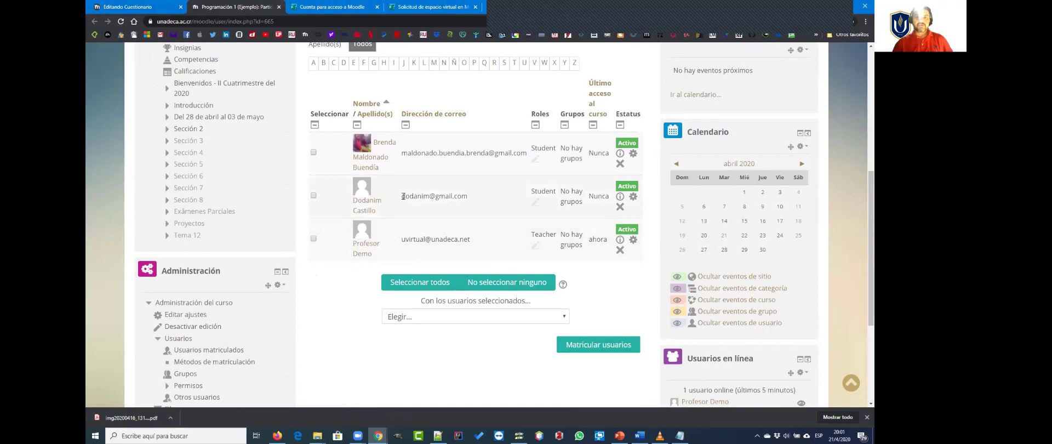
pyautogui.moveTo(401, 196); pyautogui.dragTo(475, 197)
pyautogui.hotkey('ctrl', 'c')
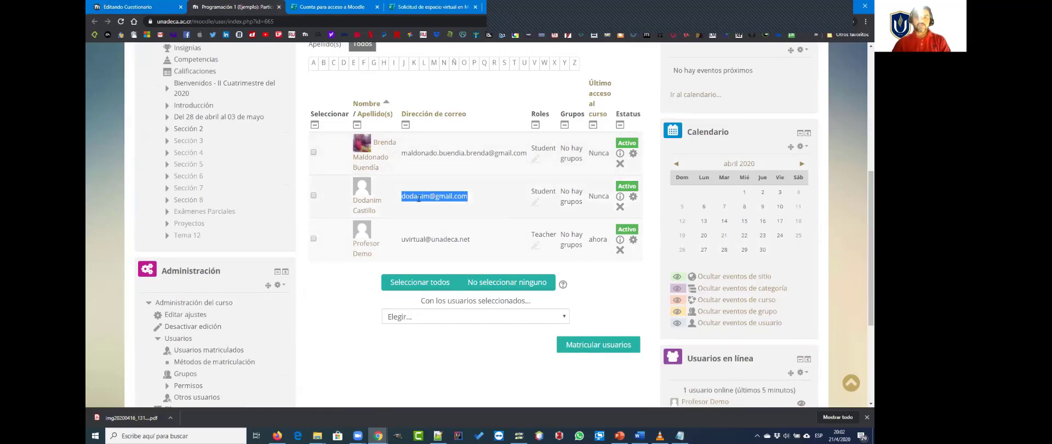
# Step: Return to the questionnaire form and paste the copied student e-mail as the comparison value of the Dirección de correo restriction
pyautogui.click(124, 7)
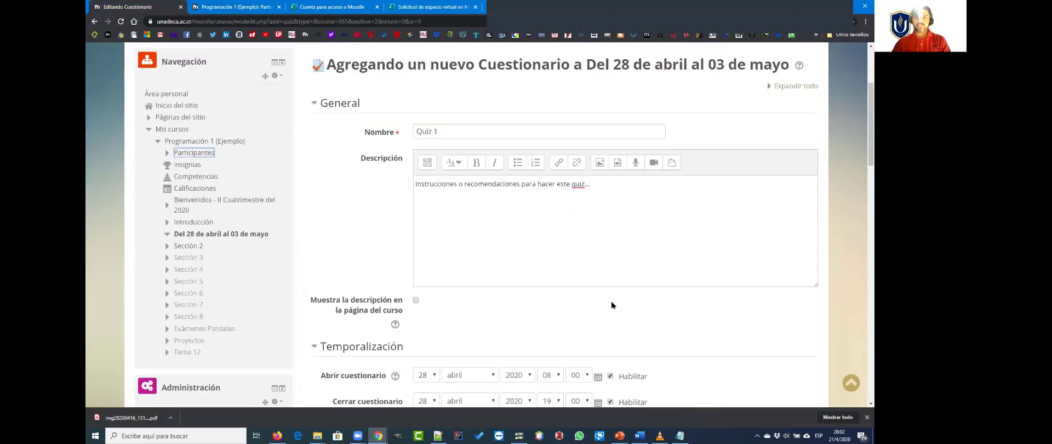
pyautogui.scroll(-10, 608, 312)
pyautogui.scroll(-12, 604, 333)
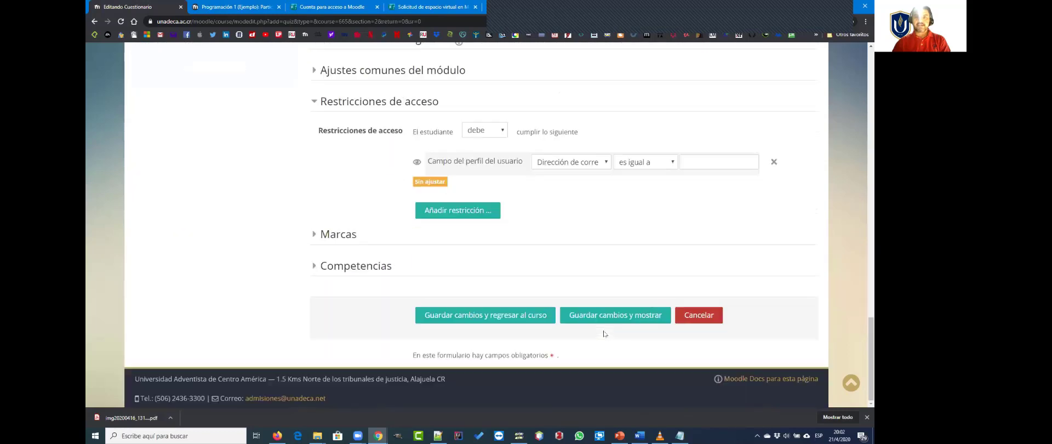
pyautogui.click(707, 160)
pyautogui.hotkey('ctrl', 'v')
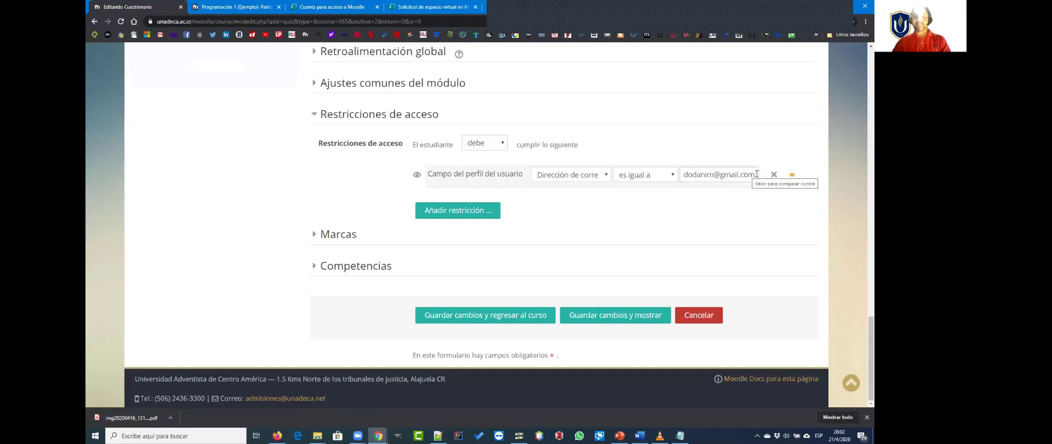
pyautogui.moveTo(756, 174); pyautogui.dragTo(683, 174)
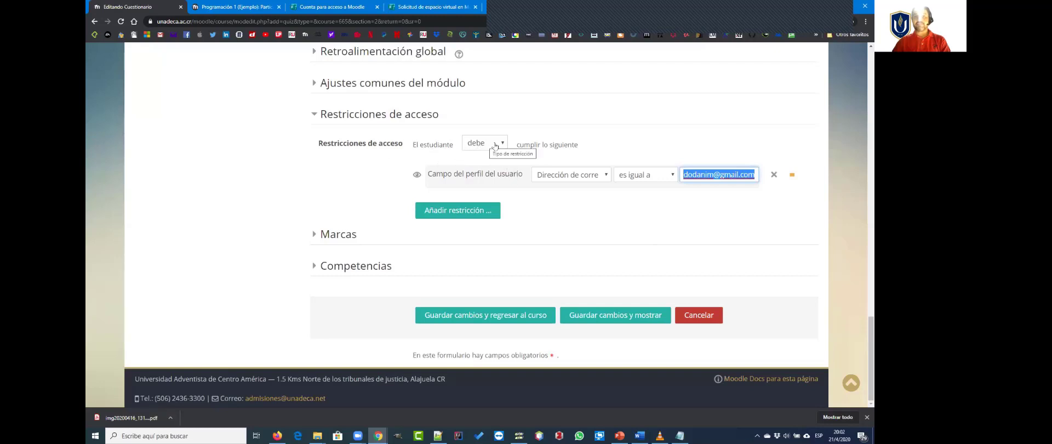
pyautogui.click(716, 177)
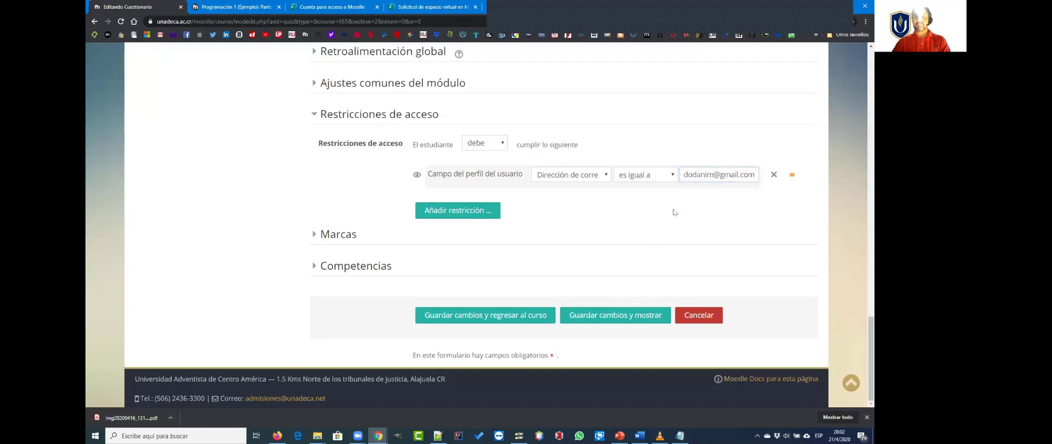
# Step: Copy the first listed student's e-mail address from the participants list and return to the questionnaire form
pyautogui.click(241, 8)
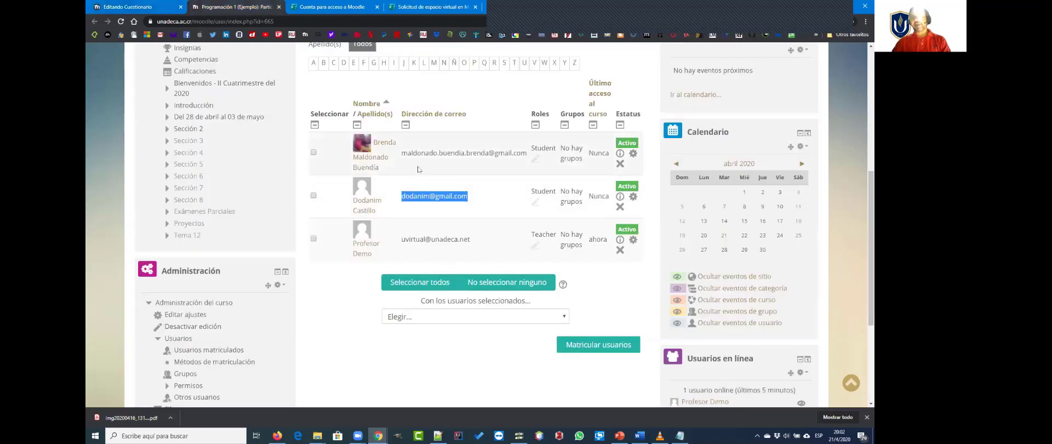
pyautogui.moveTo(402, 153); pyautogui.dragTo(526, 149)
pyautogui.click(140, 8)
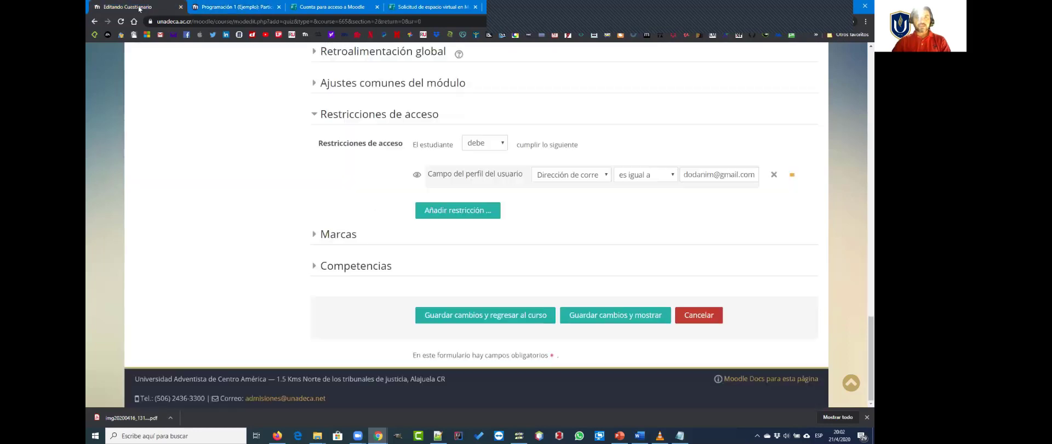
# Step: Add a second Perfil de usuario restriction requiring Dirección de correo to equal the newly copied student e-mail
pyautogui.click(463, 211)
pyautogui.click(500, 231)
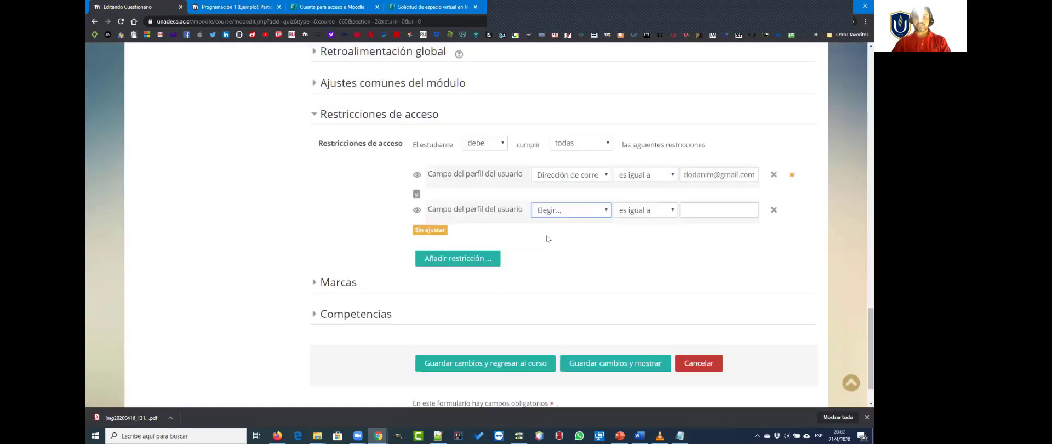
pyautogui.click(578, 215)
pyautogui.click(582, 276)
pyautogui.click(703, 217)
pyautogui.hotkey('ctrl', 'v')
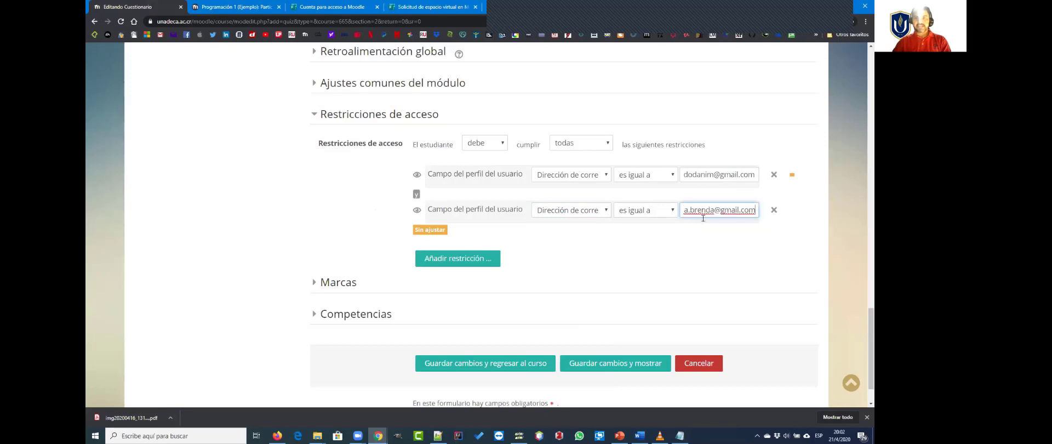
pyautogui.click(727, 261)
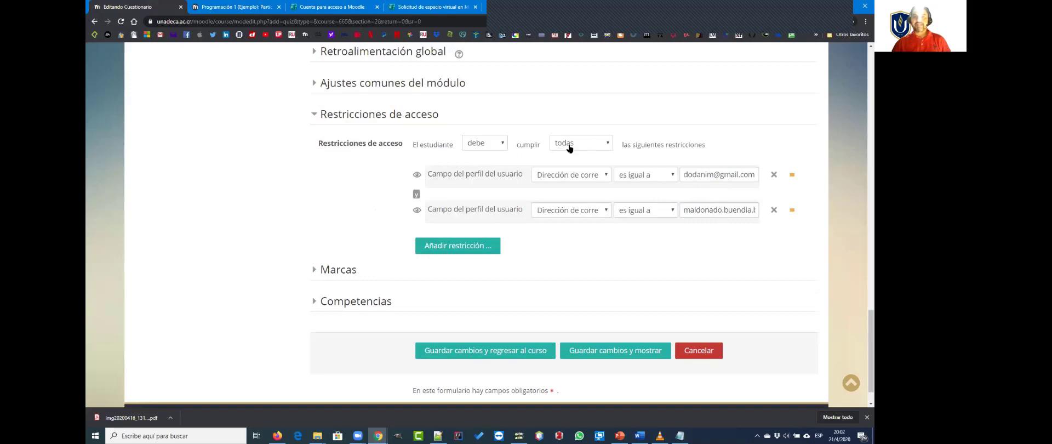
# Step: Set the access restrictions so that the student must meet cualquiera de the listed conditions
pyautogui.click(592, 147)
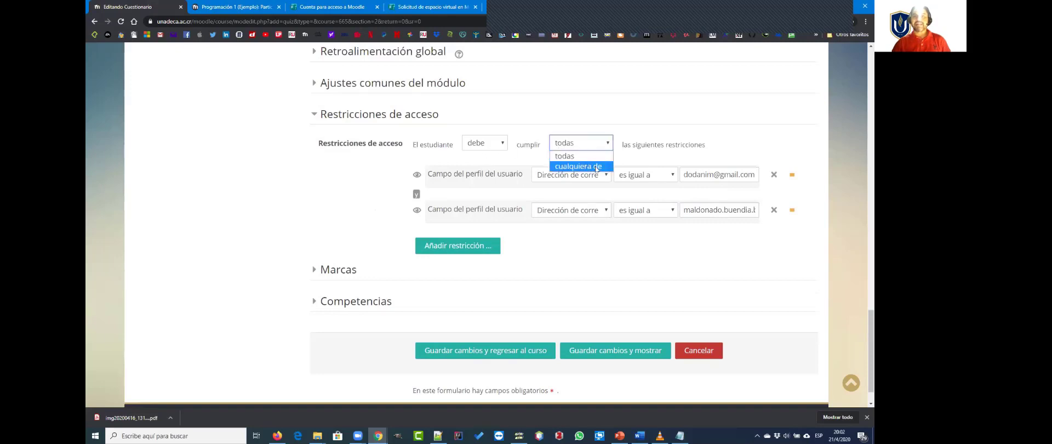
pyautogui.click(597, 167)
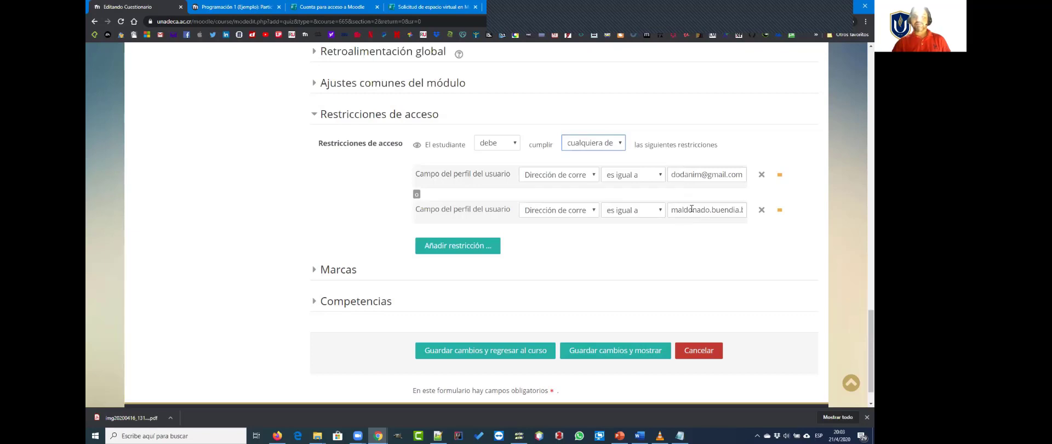
pyautogui.click(677, 255)
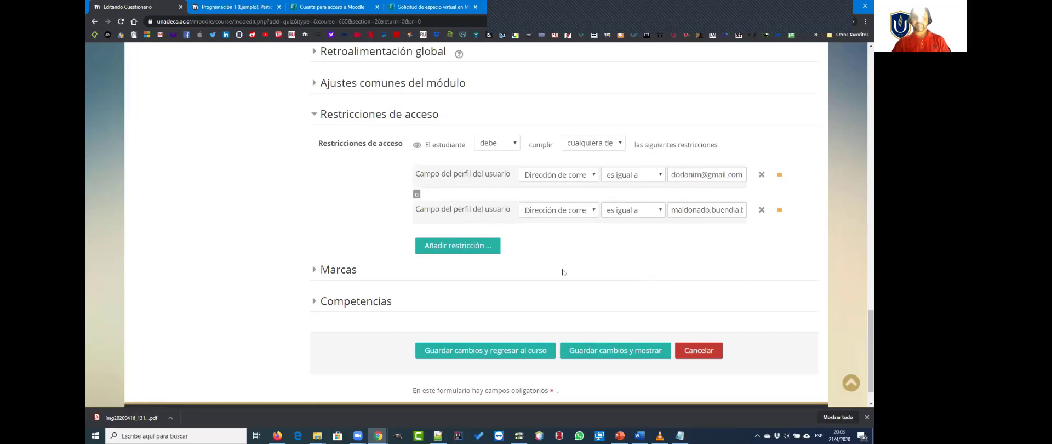
# Step: Save the questionnaire settings, display the Quiz 1 page and check its notice about questions
pyautogui.scroll(15, 570, 279)
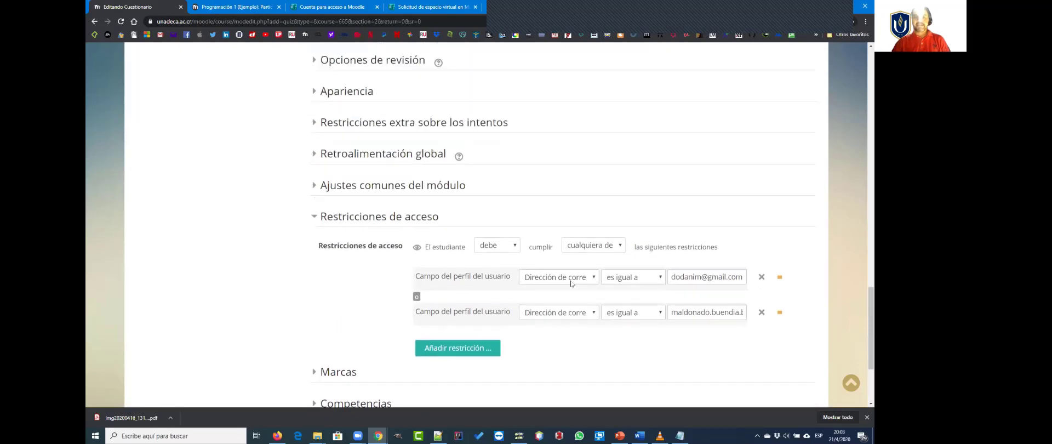
pyautogui.scroll(3, 579, 284)
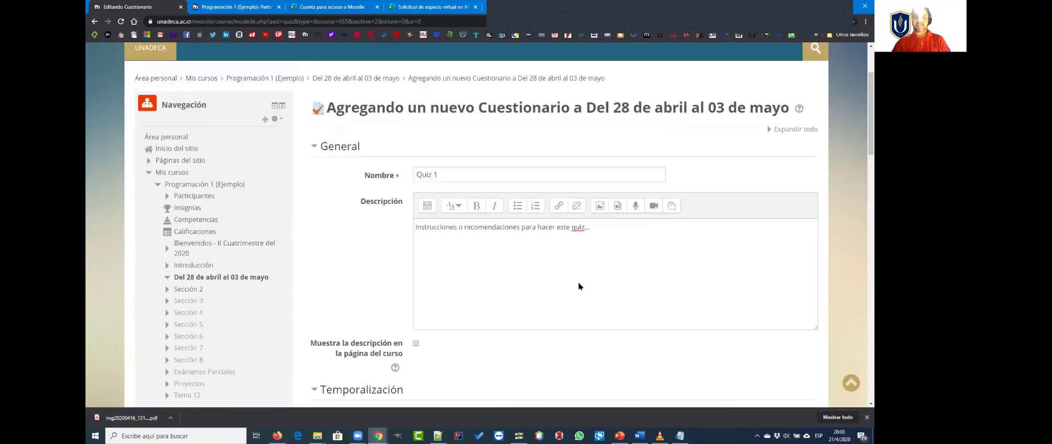
pyautogui.scroll(-20, 581, 284)
pyautogui.scroll(-1, 583, 285)
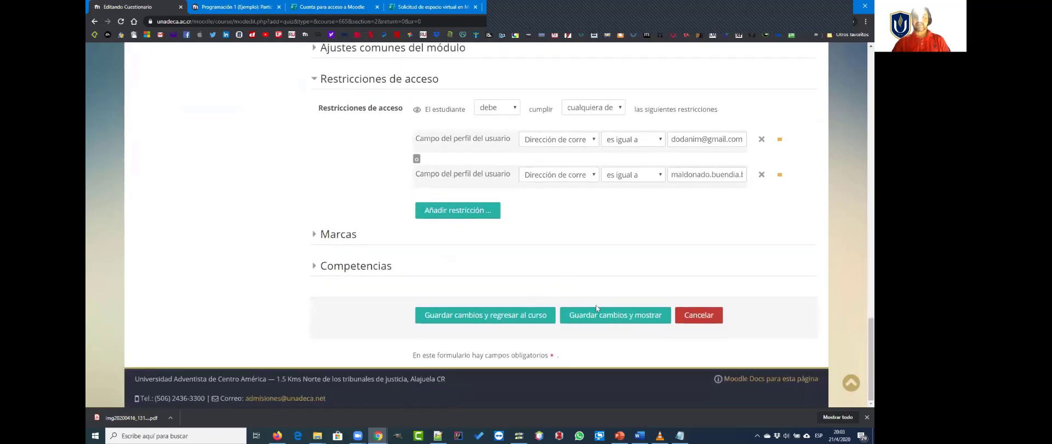
pyautogui.click(628, 317)
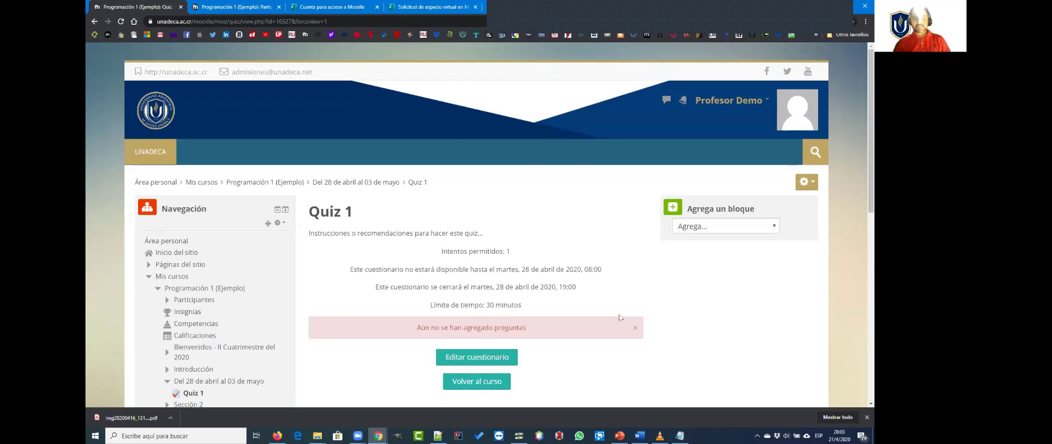
pyautogui.scroll(-3, 625, 317)
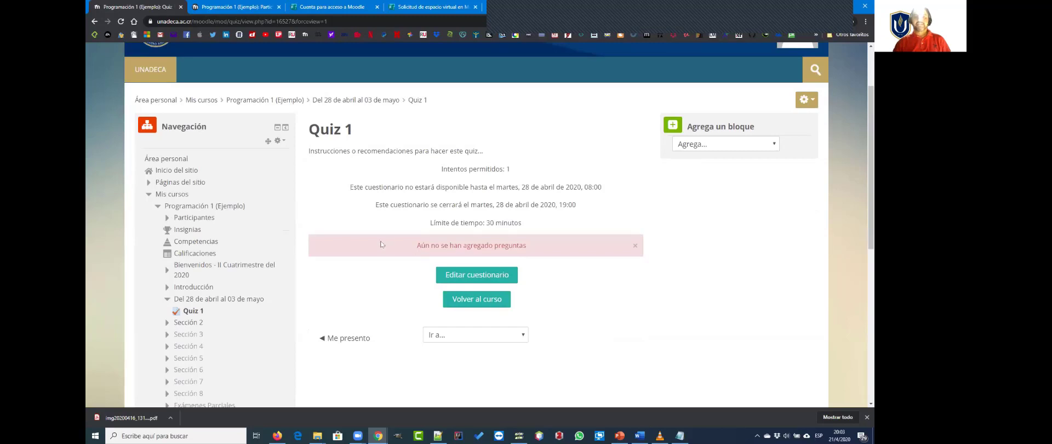
pyautogui.moveTo(415, 245); pyautogui.dragTo(531, 246)
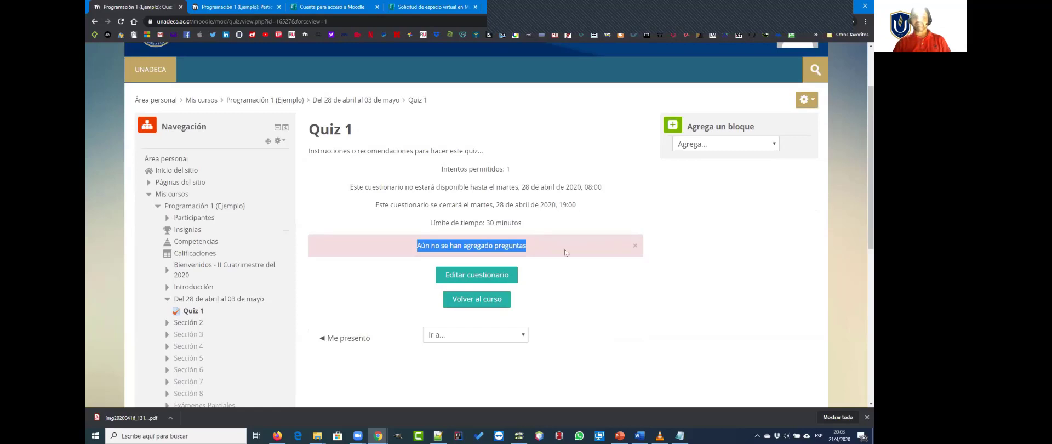
# Step: Open the Quiz 1 questionnaire for editing its questions and reduce the browser zoom to 110 %
pyautogui.scroll(-1, 458, 219)
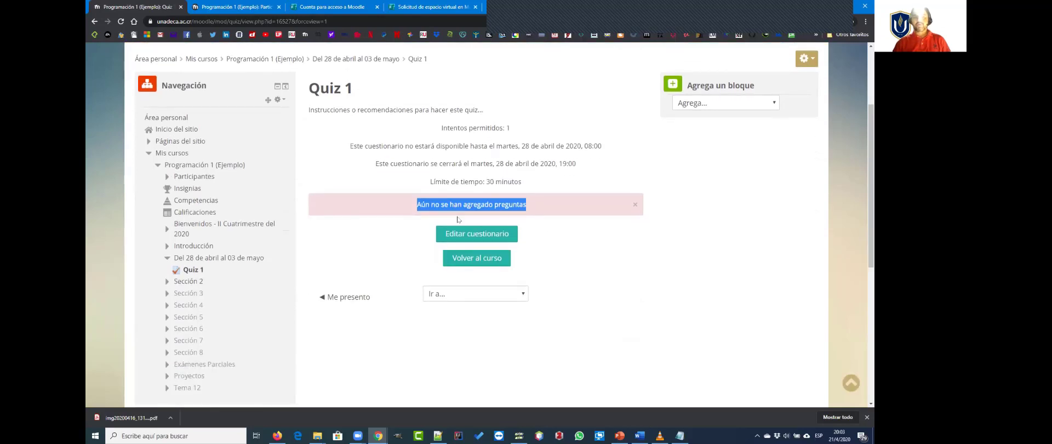
pyautogui.click(607, 257)
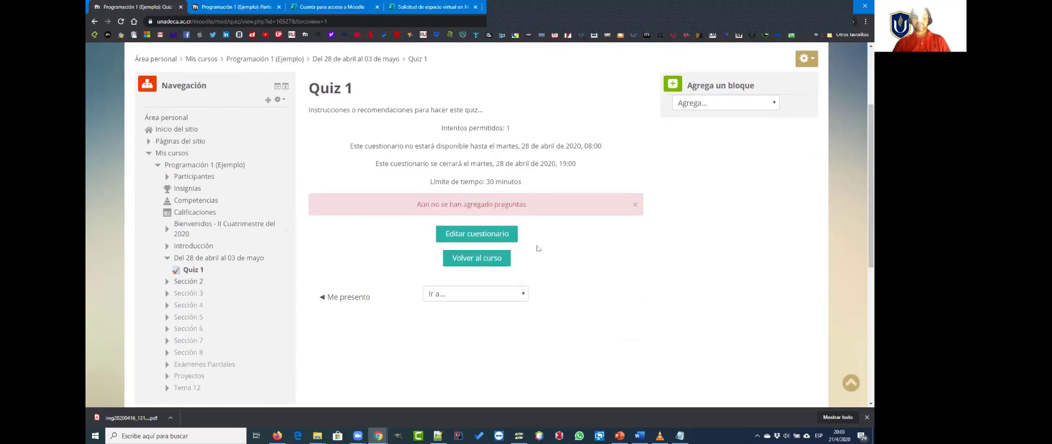
pyautogui.click(471, 236)
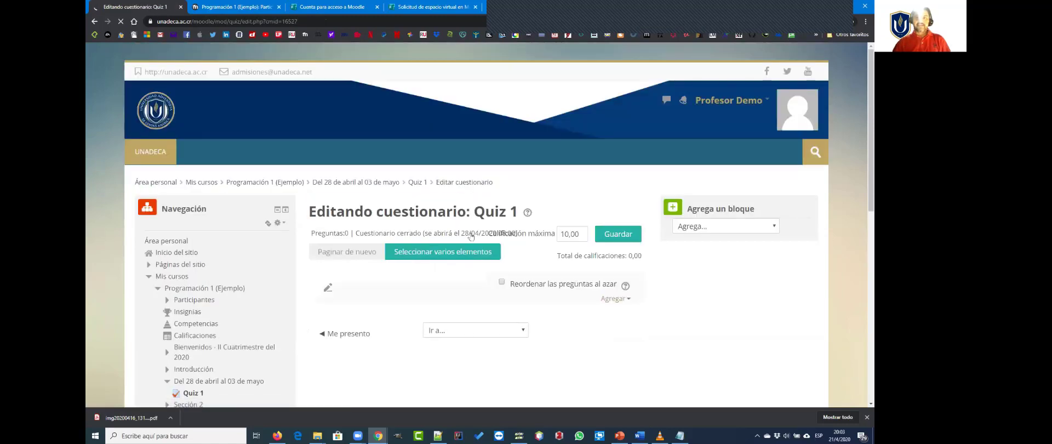
pyautogui.scroll(-2, 496, 289)
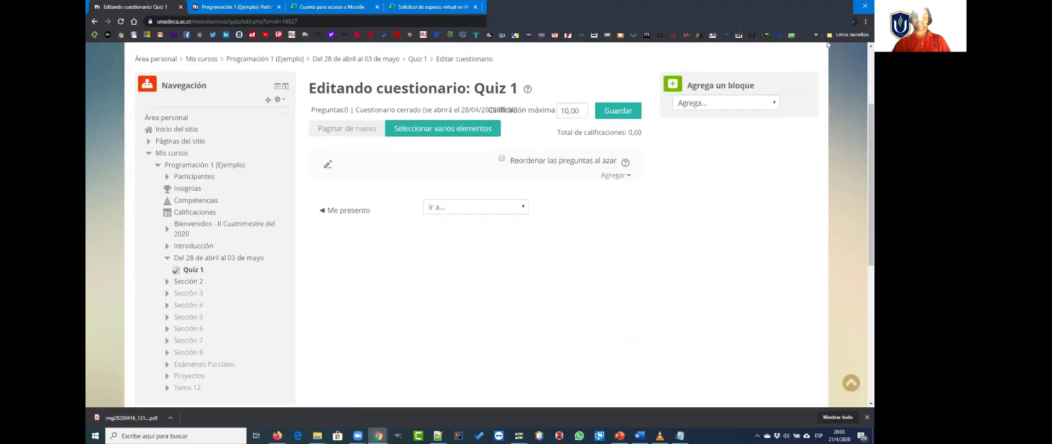
pyautogui.click(866, 21)
pyautogui.click(809, 89)
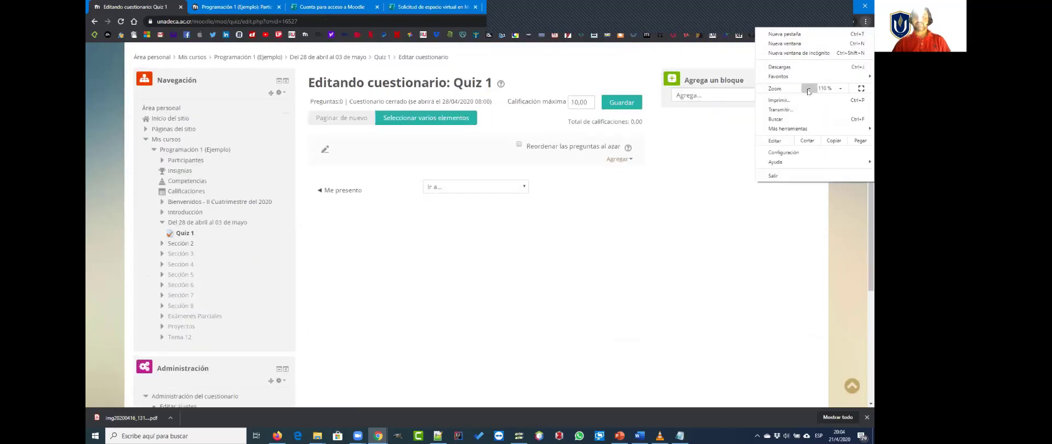
pyautogui.click(600, 284)
pyautogui.scroll(3, 515, 288)
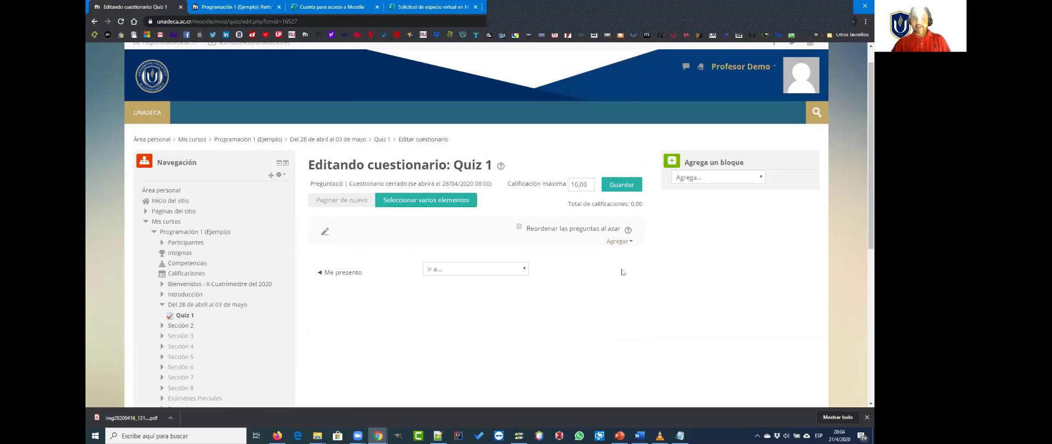
# Step: Add both questions of the Quiz 1 (2) question bank category to the questionnaire
pyautogui.click(619, 241)
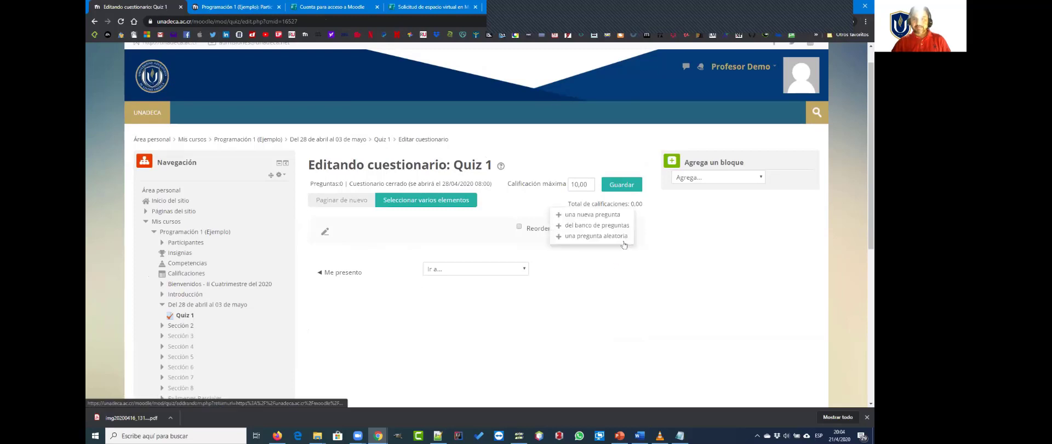
pyautogui.click(598, 228)
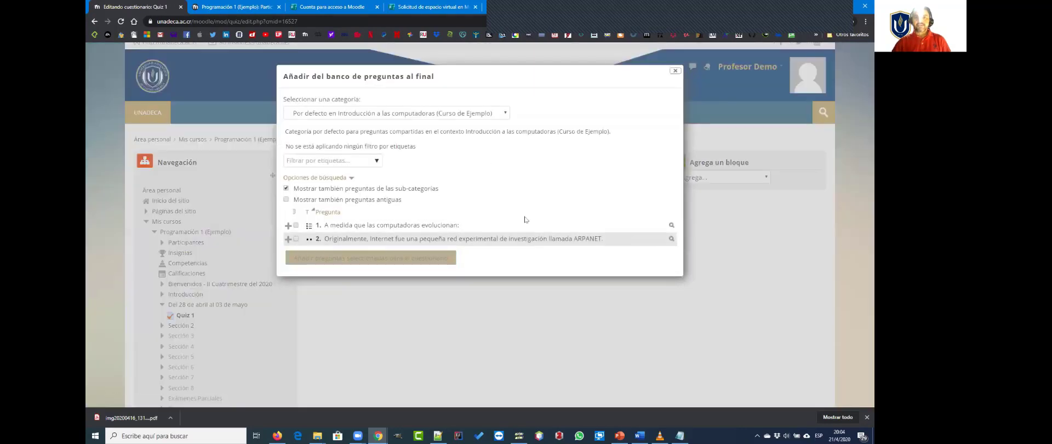
pyautogui.click(357, 114)
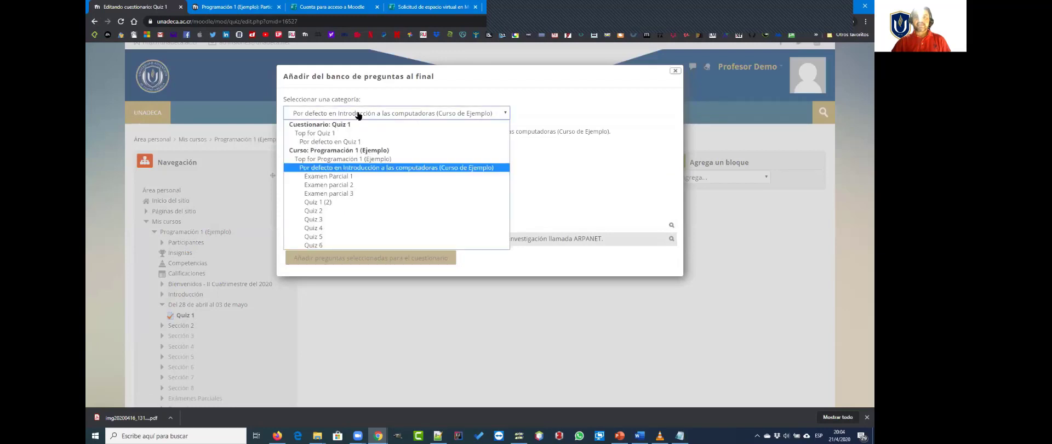
pyautogui.click(323, 202)
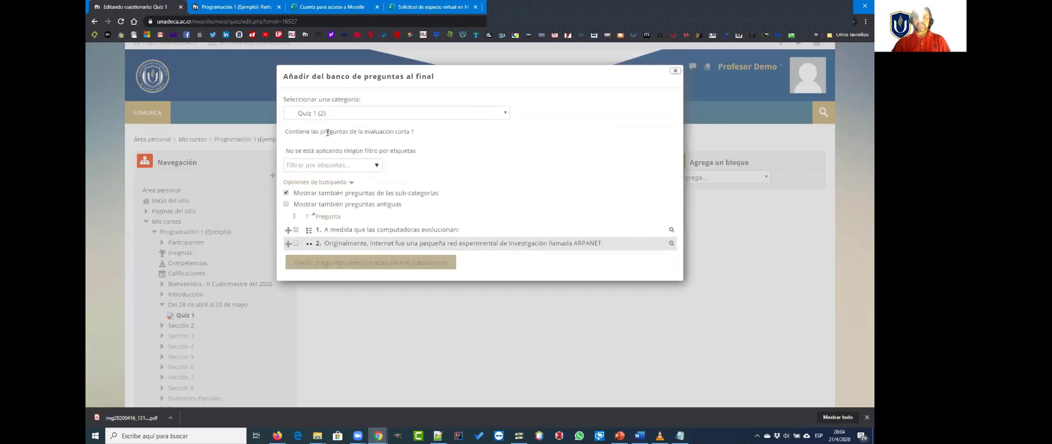
pyautogui.click(295, 217)
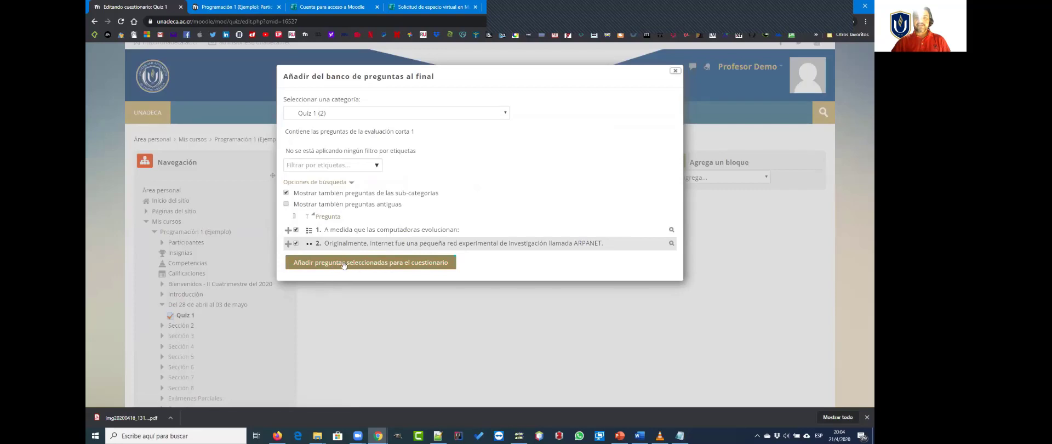
pyautogui.click(392, 265)
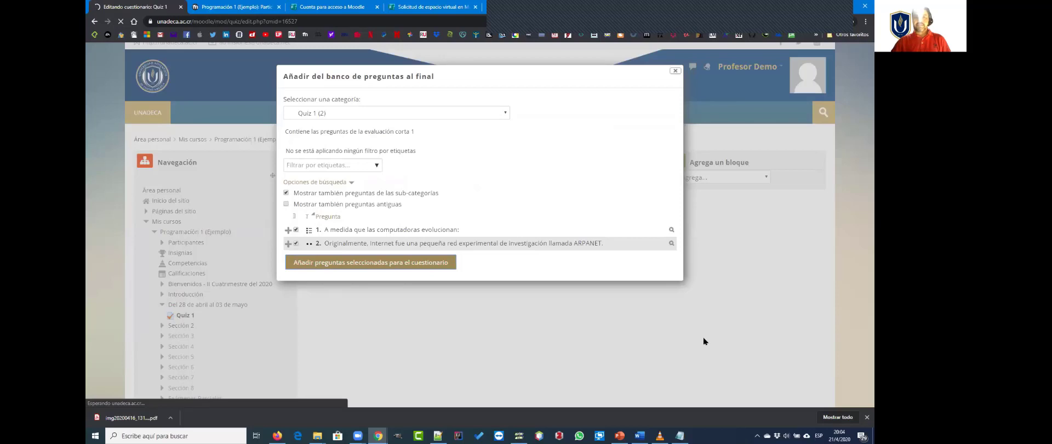
# Step: Set the questionnaire's Calificación máxima to 100 and save it
pyautogui.scroll(-2, 542, 309)
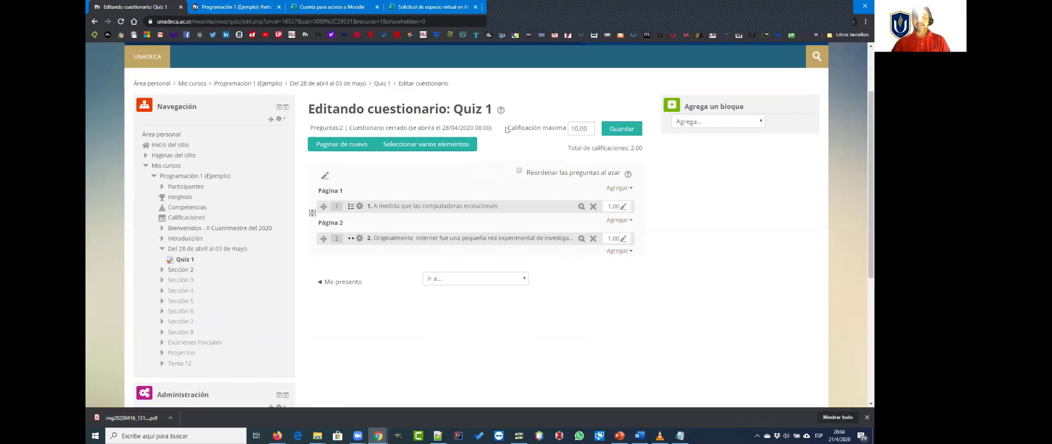
pyautogui.moveTo(508, 132); pyautogui.dragTo(571, 128)
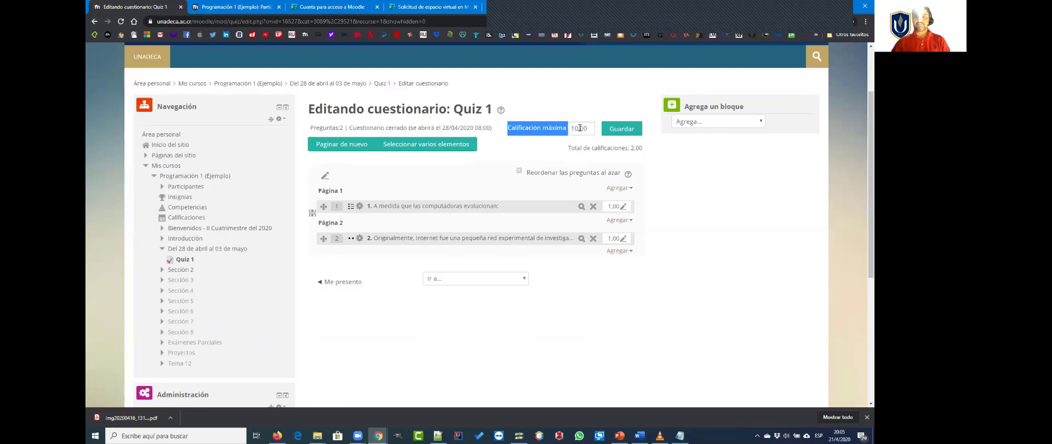
pyautogui.click(574, 128)
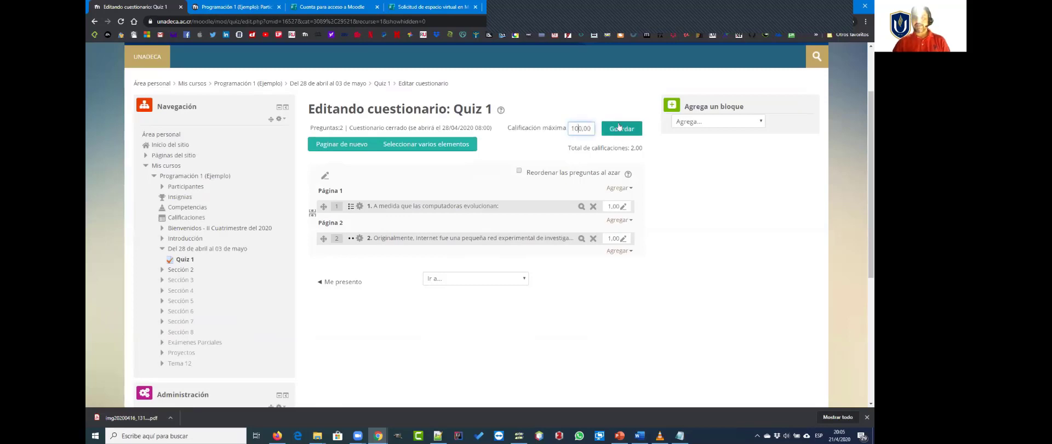
pyautogui.click(625, 129)
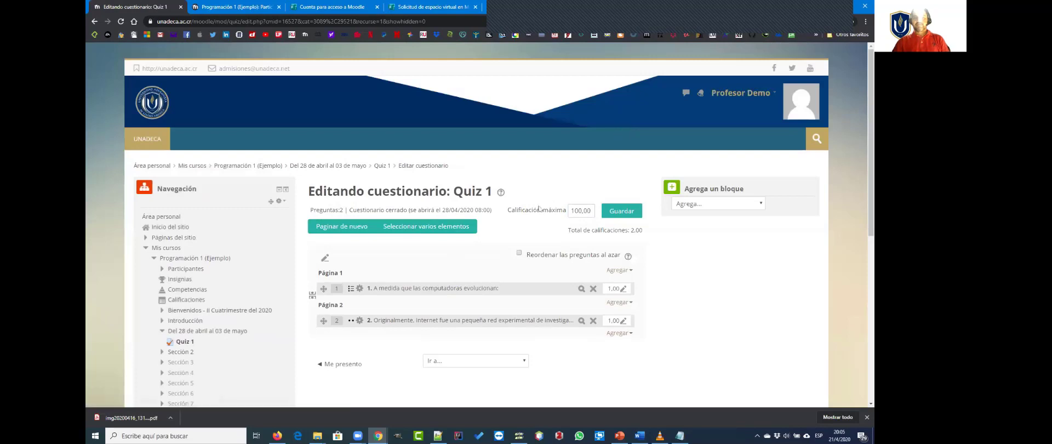
# Step: Compare the questionnaire's Calificación máxima with its Total de calificaciones
pyautogui.scroll(-2, 560, 254)
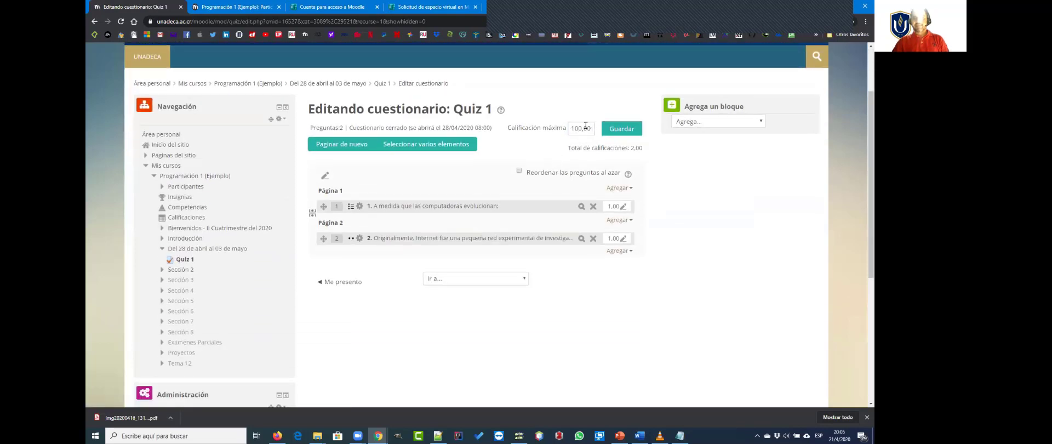
pyautogui.moveTo(591, 124); pyautogui.dragTo(570, 128)
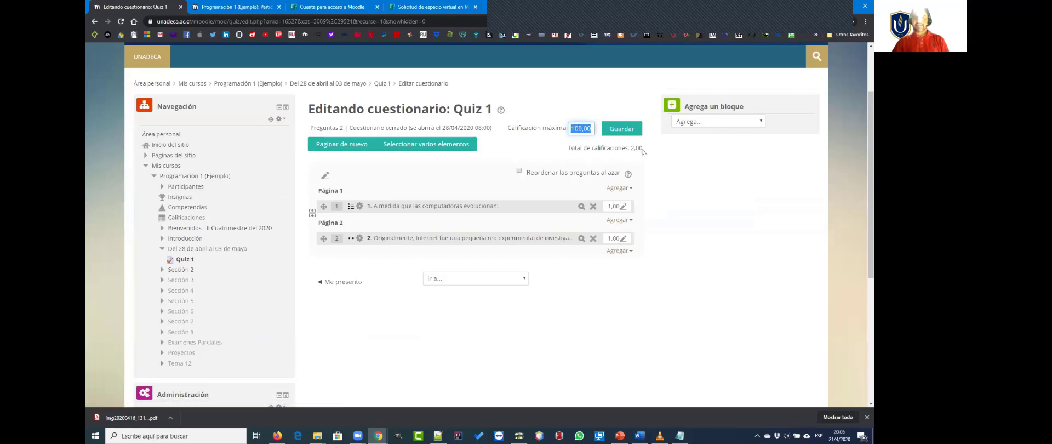
pyautogui.moveTo(642, 149); pyautogui.dragTo(629, 149)
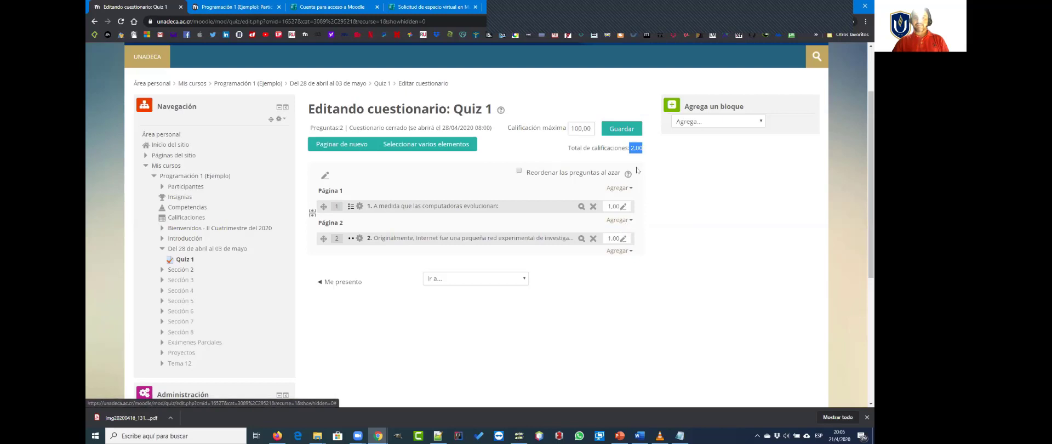
pyautogui.click(649, 152)
pyautogui.tripleClick(641, 148)
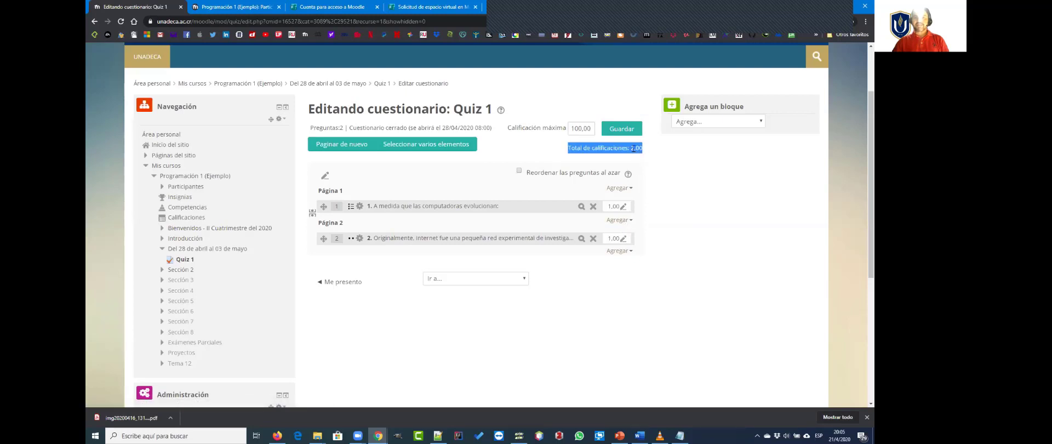
pyautogui.click(657, 151)
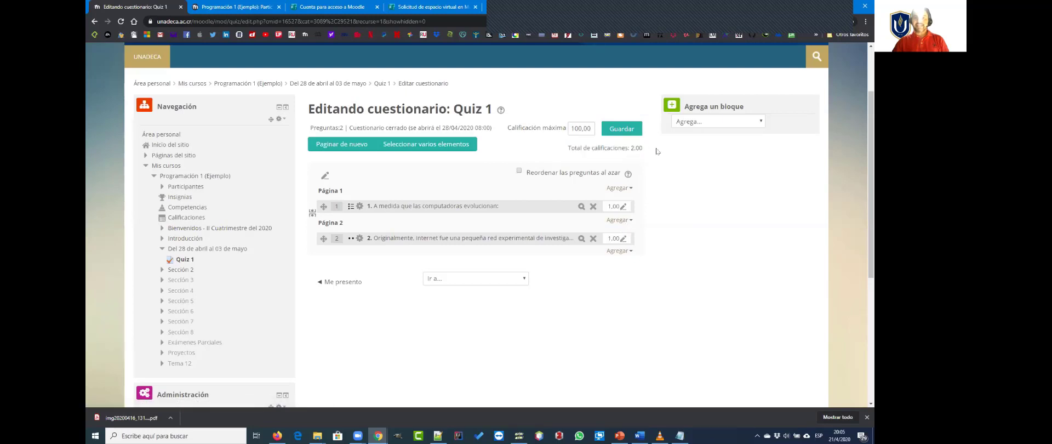
# Step: Set the grade of each of the two questions to 50 and check the total against the maximum grade
pyautogui.click(623, 207)
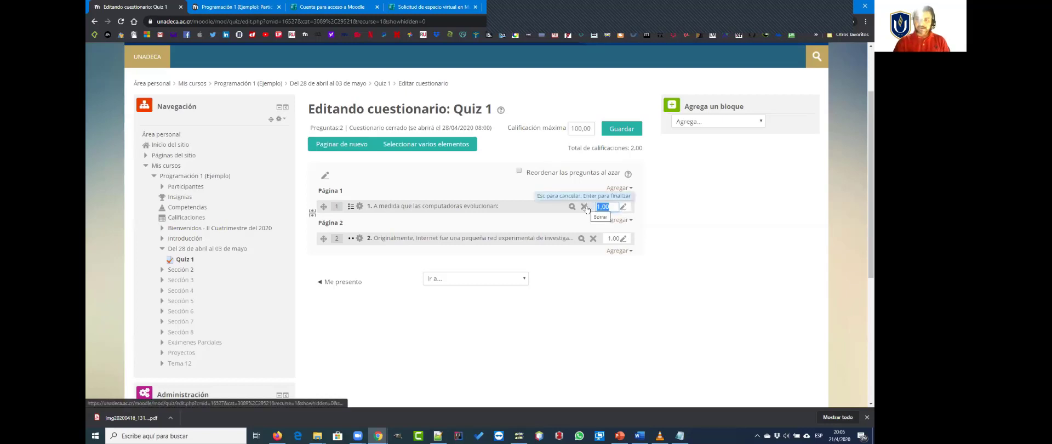
pyautogui.press('BackSpace')
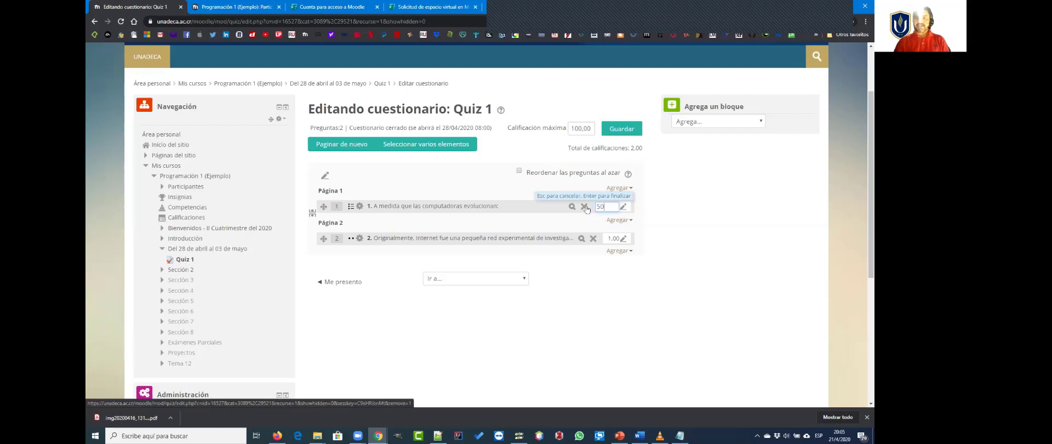
pyautogui.press('Return')
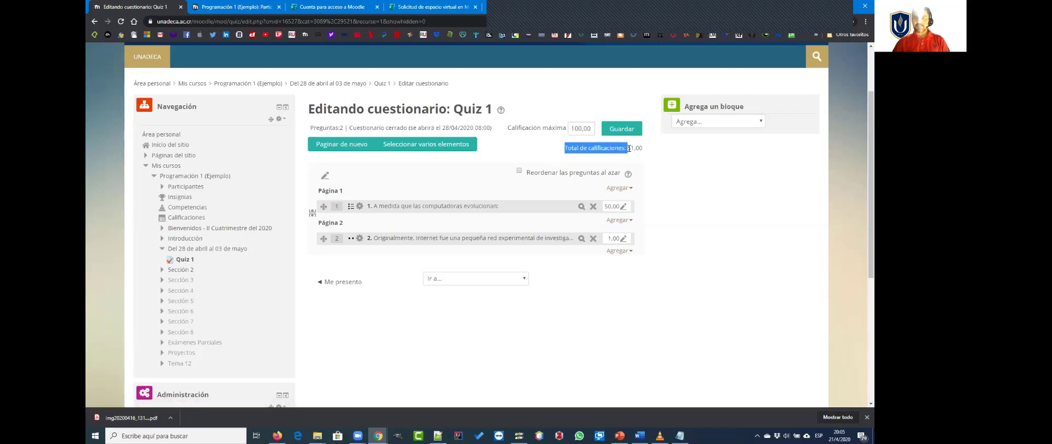
pyautogui.click(623, 239)
pyautogui.write('5')
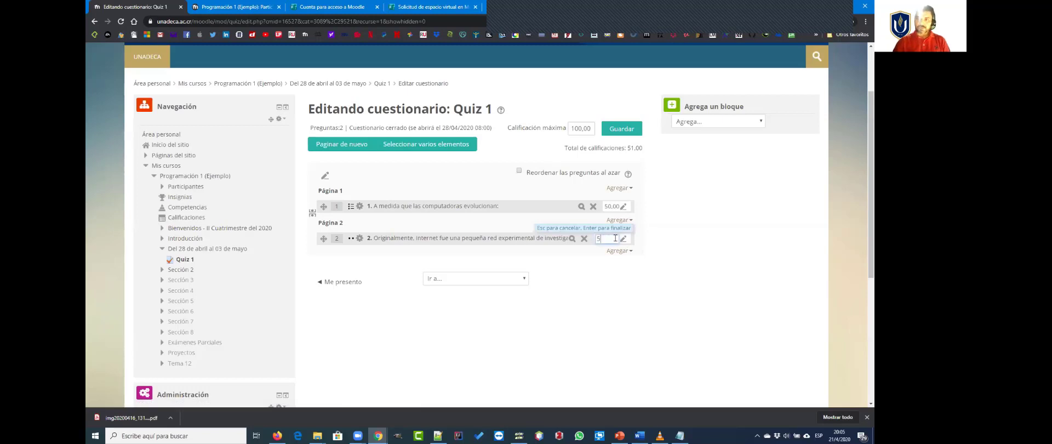
pyautogui.write('0')
pyautogui.press('Return')
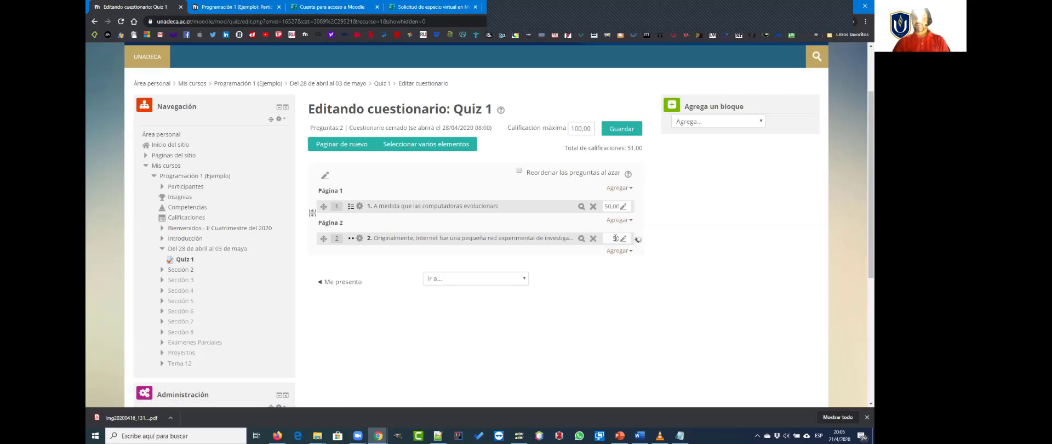
pyautogui.moveTo(647, 152); pyautogui.dragTo(571, 128)
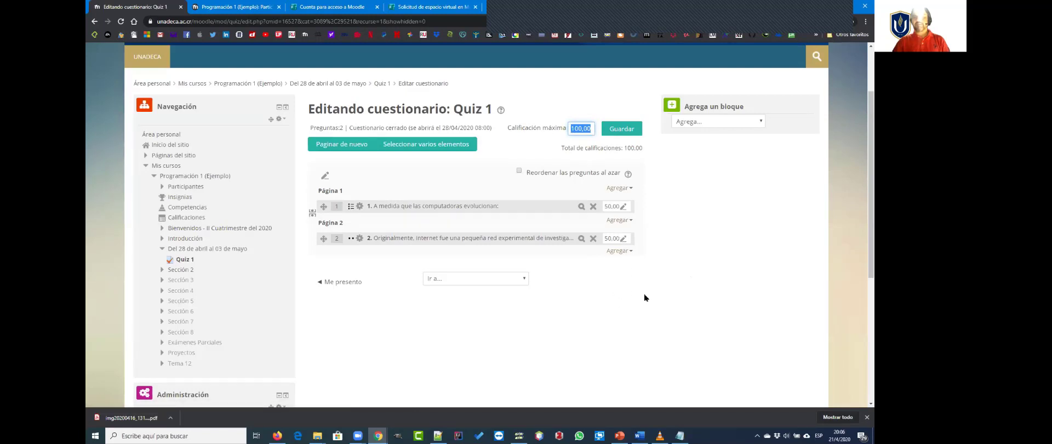
pyautogui.moveTo(640, 149); pyautogui.dragTo(629, 151)
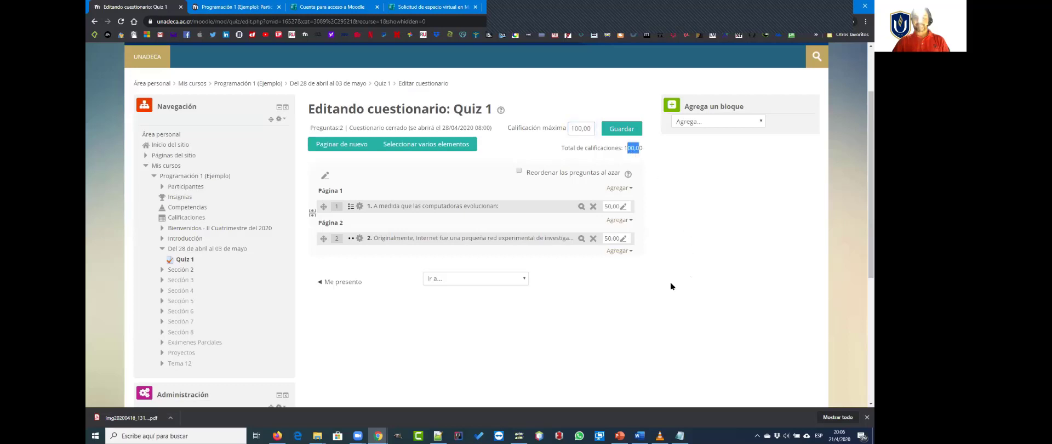
pyautogui.click(549, 347)
# Step: Return to the course section Del 28 de abril al 03 de mayo and review the e-mail restrictions listed under Quiz 1
pyautogui.scroll(1, 549, 347)
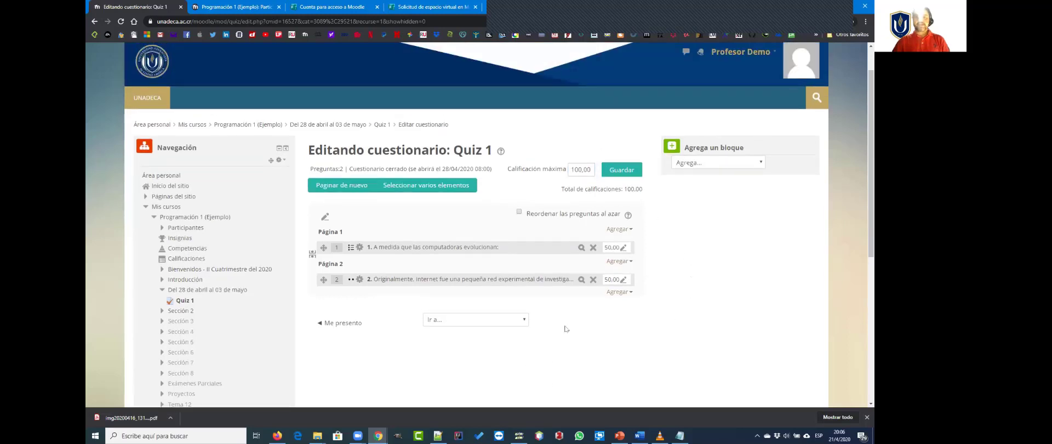
pyautogui.click(305, 126)
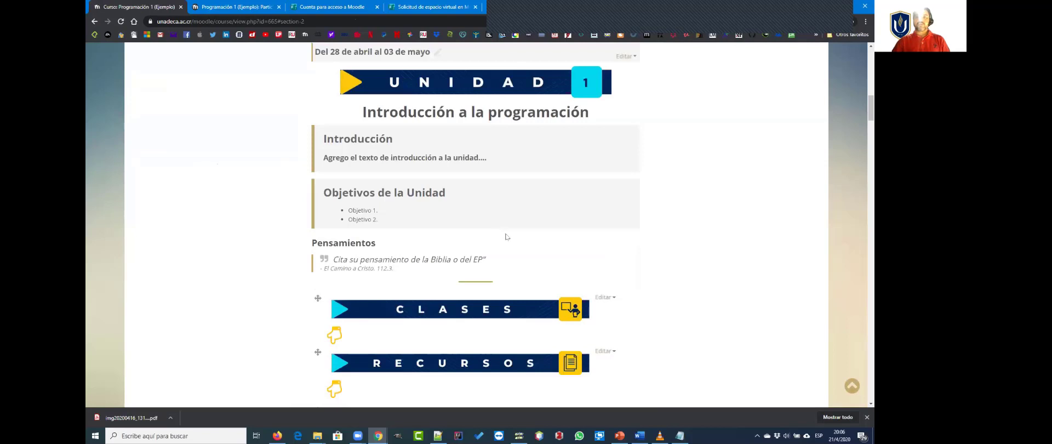
pyautogui.scroll(-4, 506, 237)
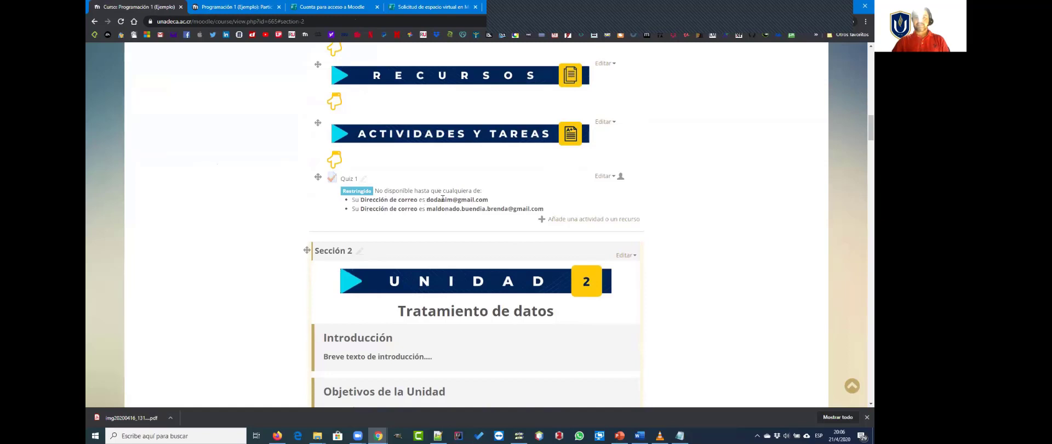
pyautogui.moveTo(437, 199); pyautogui.dragTo(483, 200)
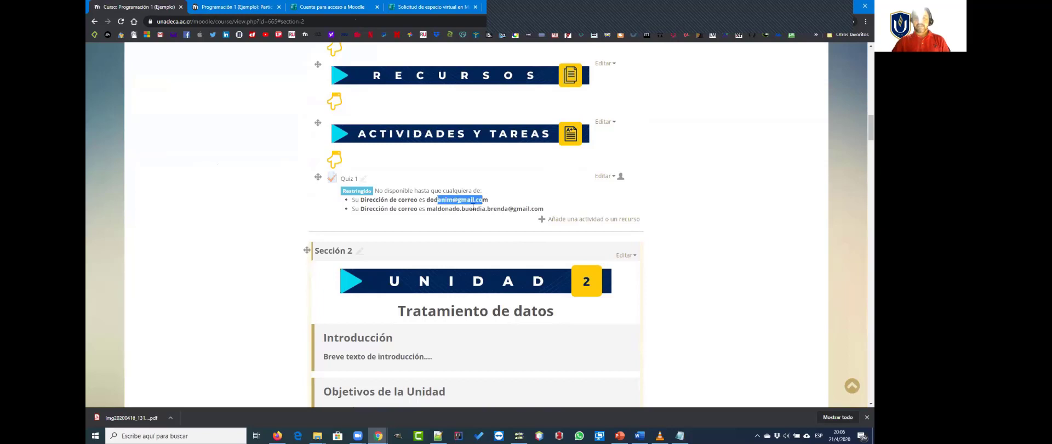
pyautogui.click(530, 192)
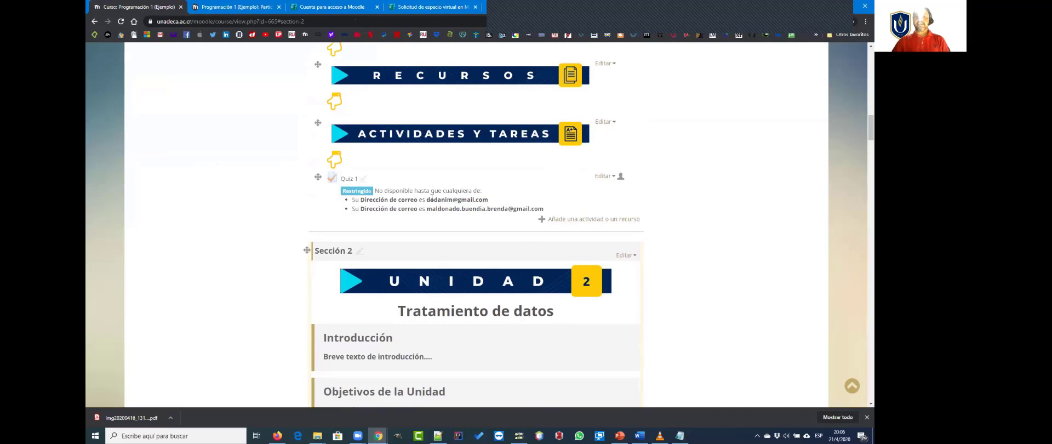
pyautogui.moveTo(427, 200); pyautogui.dragTo(470, 200)
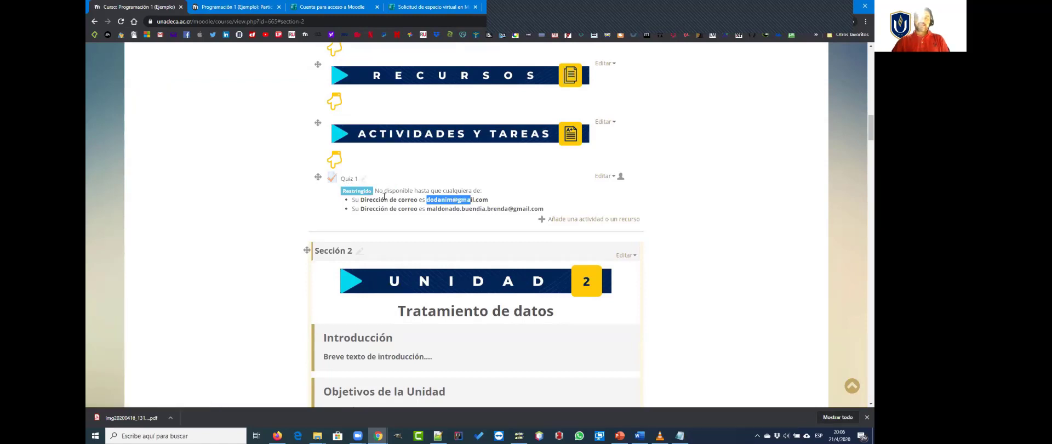
# Step: Remove both e-mail address restrictions from Quiz 1's Restricciones de acceso and save the changes, returning to the course
pyautogui.click(604, 176)
pyautogui.click(580, 189)
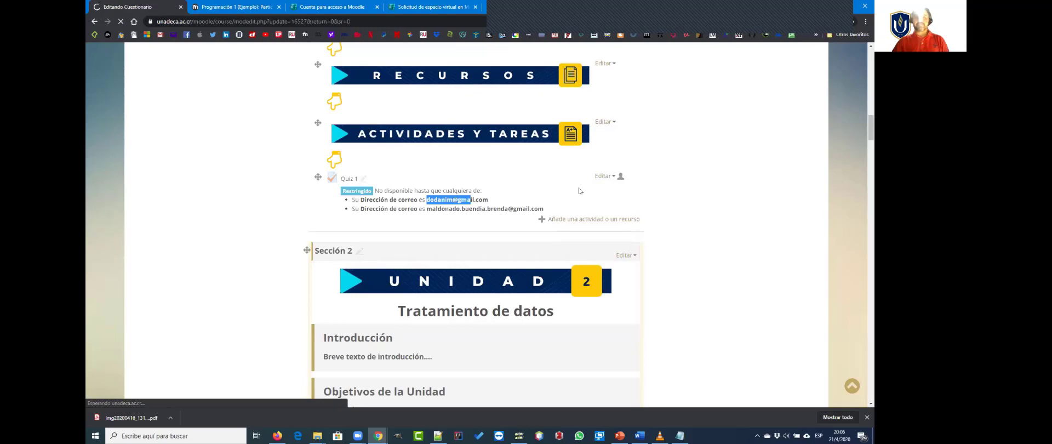
pyautogui.scroll(-15, 456, 310)
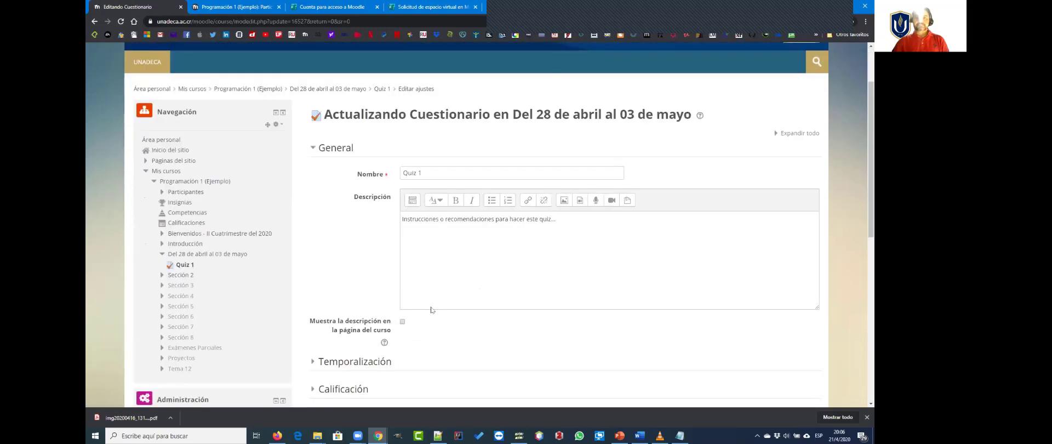
pyautogui.click(328, 226)
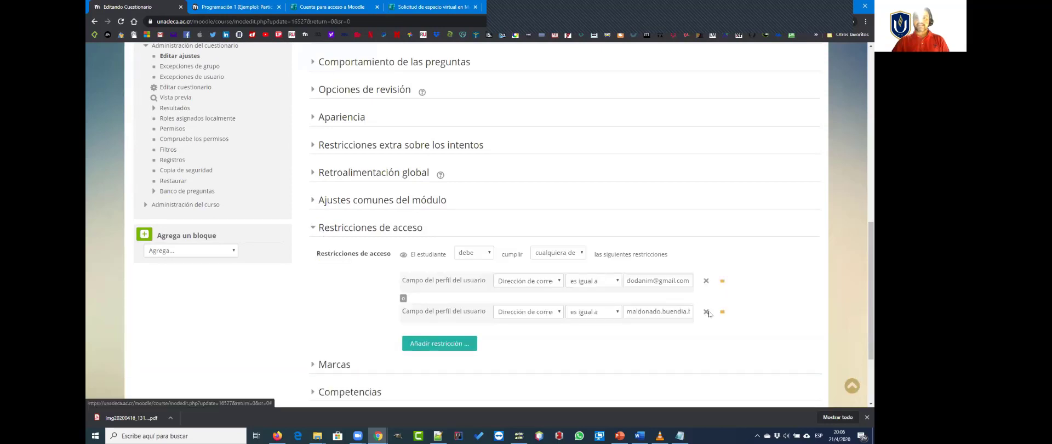
pyautogui.click(706, 312)
pyautogui.click(706, 280)
pyautogui.scroll(-1, 445, 291)
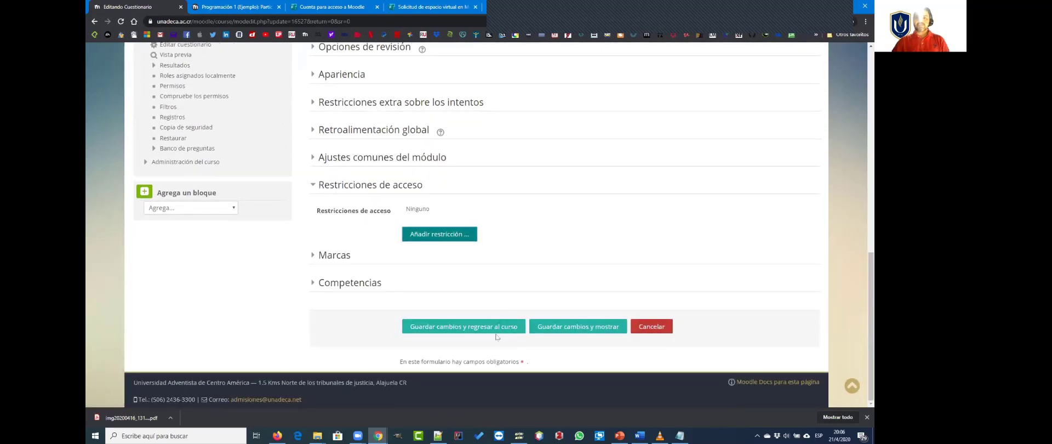
pyautogui.click(466, 330)
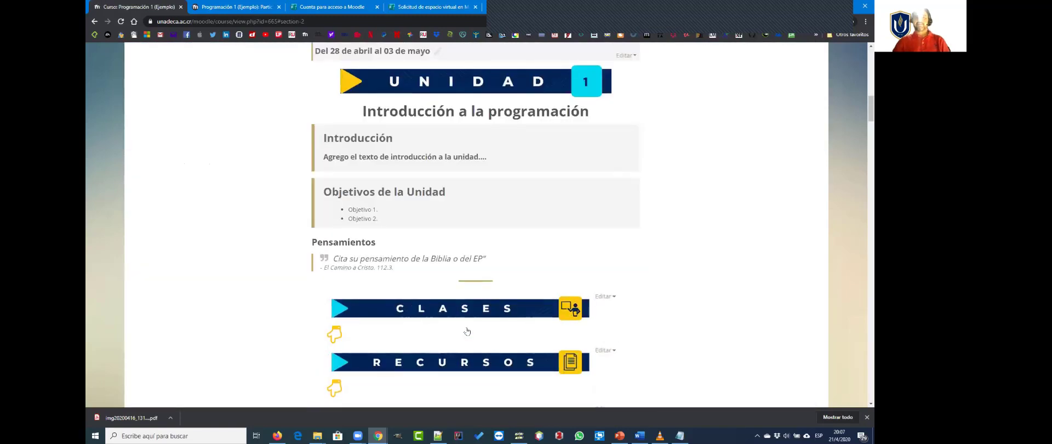
# Step: Open Quiz 1 from the Unidad 1 activities and start a preview attempt
pyautogui.scroll(-2, 466, 331)
pyautogui.scroll(-2, 466, 331)
pyautogui.scroll(4, 382, 258)
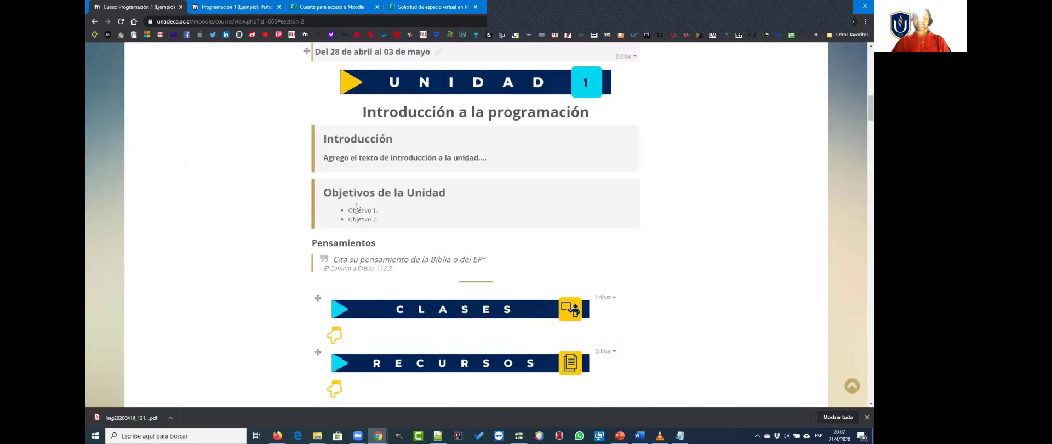
pyautogui.scroll(-1, 382, 258)
pyautogui.scroll(-3, 382, 258)
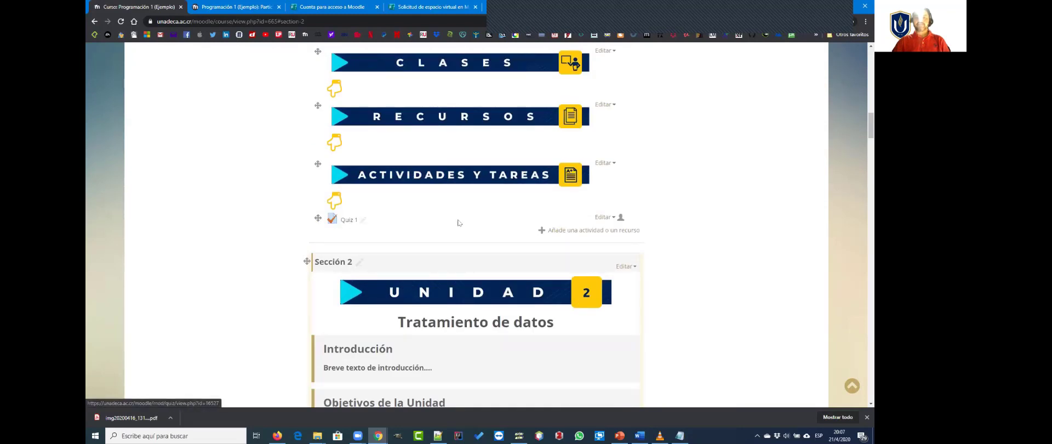
pyautogui.click(349, 222)
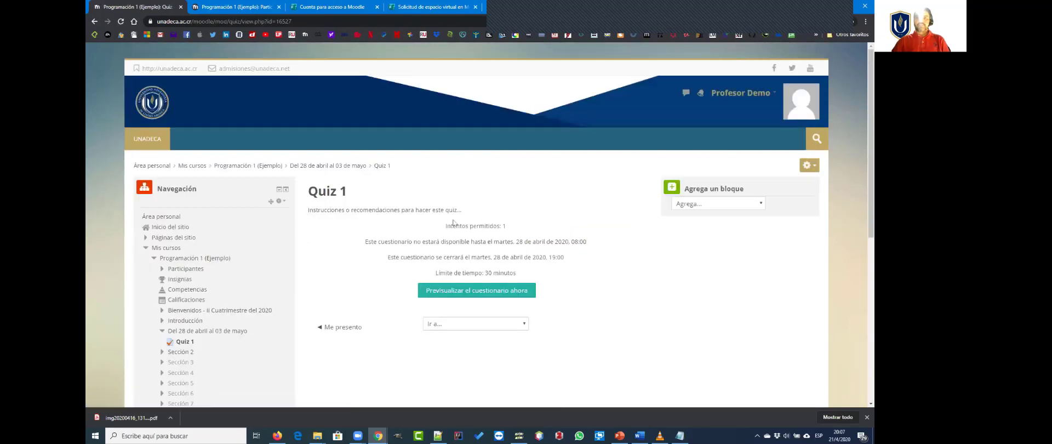
pyautogui.click(814, 166)
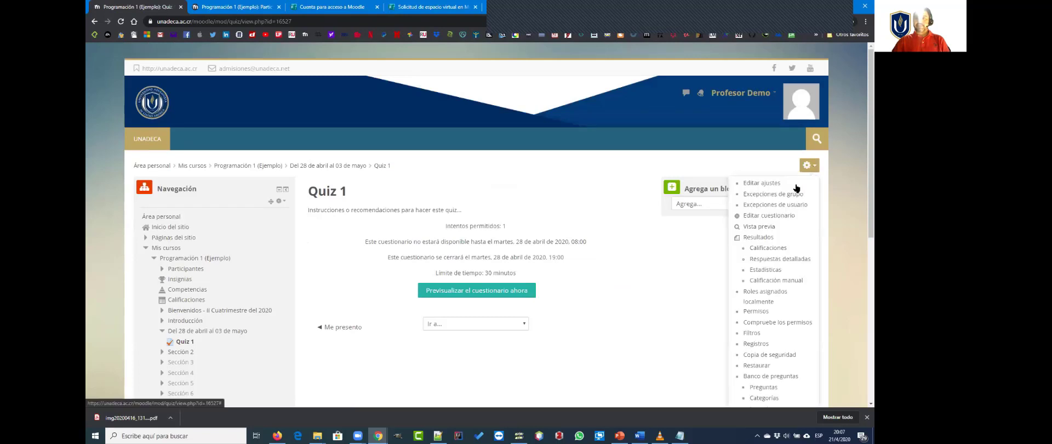
pyautogui.click(752, 226)
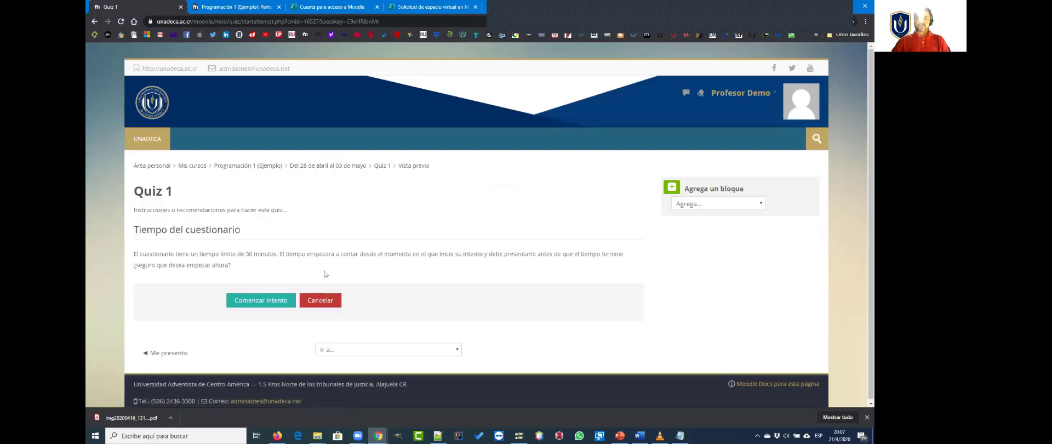
pyautogui.click(255, 304)
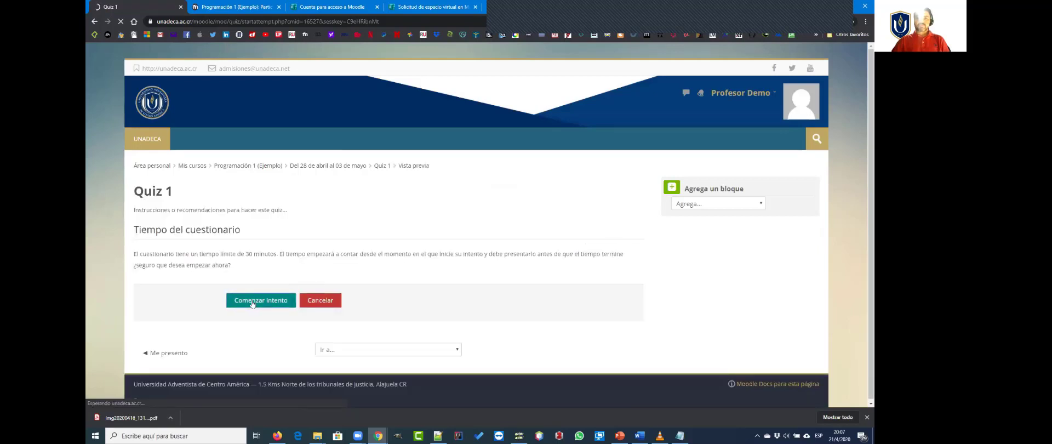
# Step: Answer Pregunta 1 with "Se hacen más rápidas" and Pregunta 2 with Verdadero, leaving the preview for the Programación 1 (Ejemplo) course page
pyautogui.scroll(-1, 399, 298)
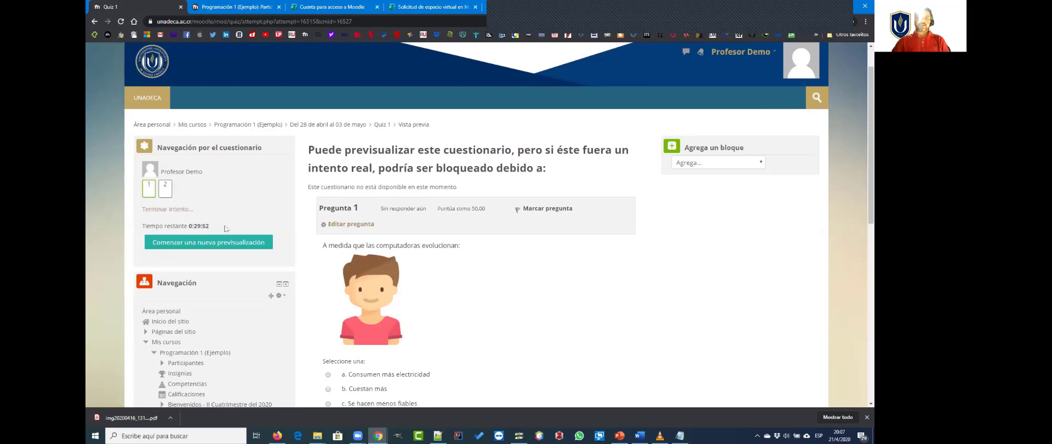
pyautogui.scroll(-2, 438, 245)
pyautogui.scroll(-1, 438, 244)
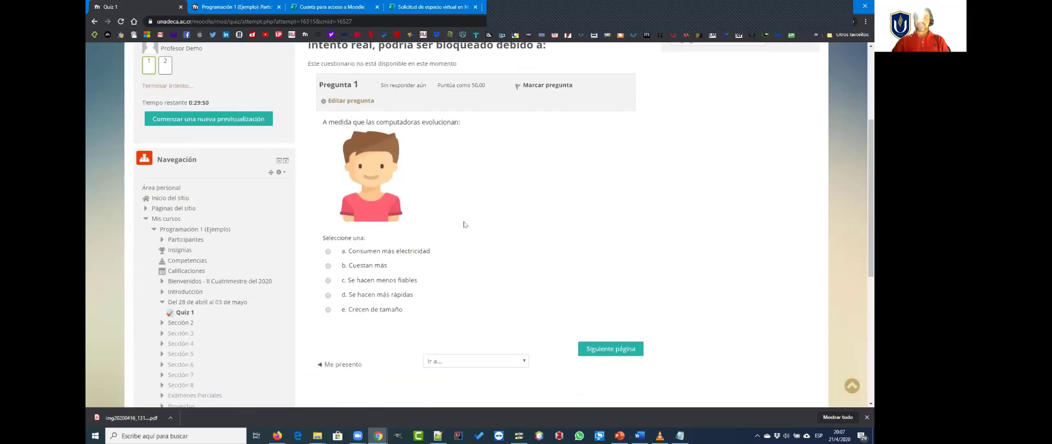
pyautogui.click(329, 295)
pyautogui.click(613, 352)
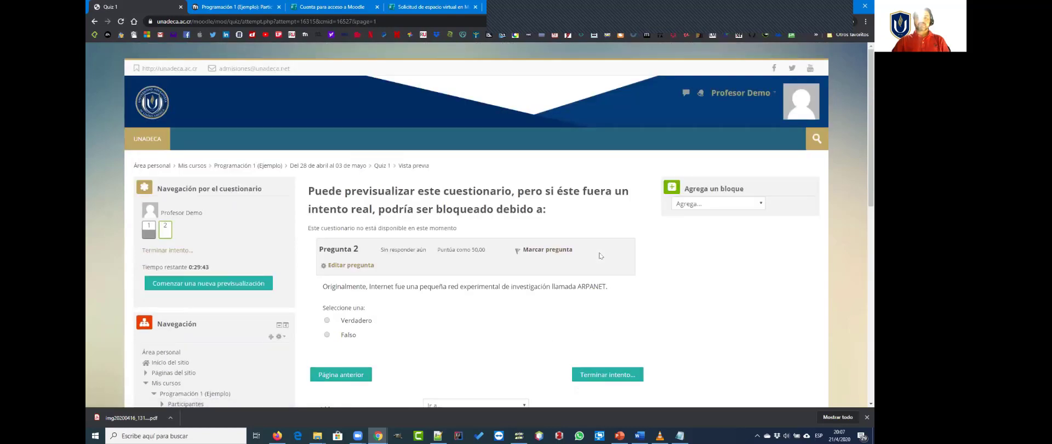
pyautogui.click(327, 280)
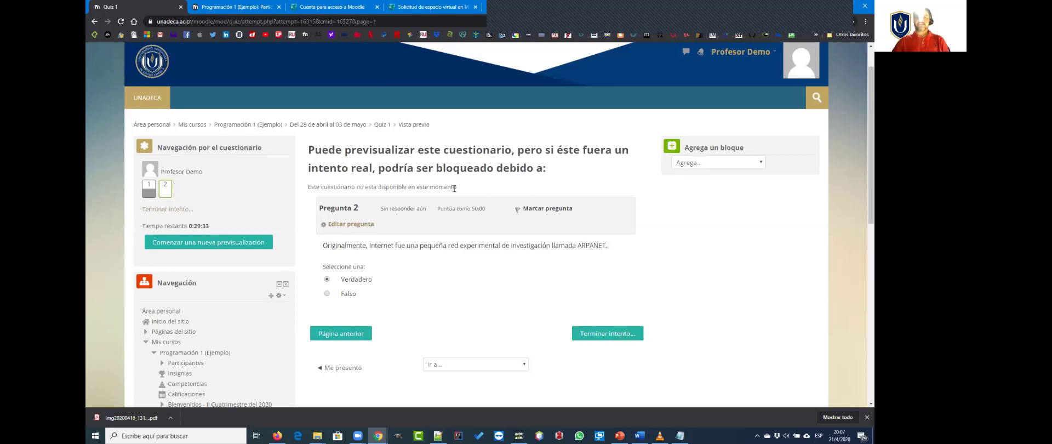
pyautogui.click(246, 124)
pyautogui.click(504, 75)
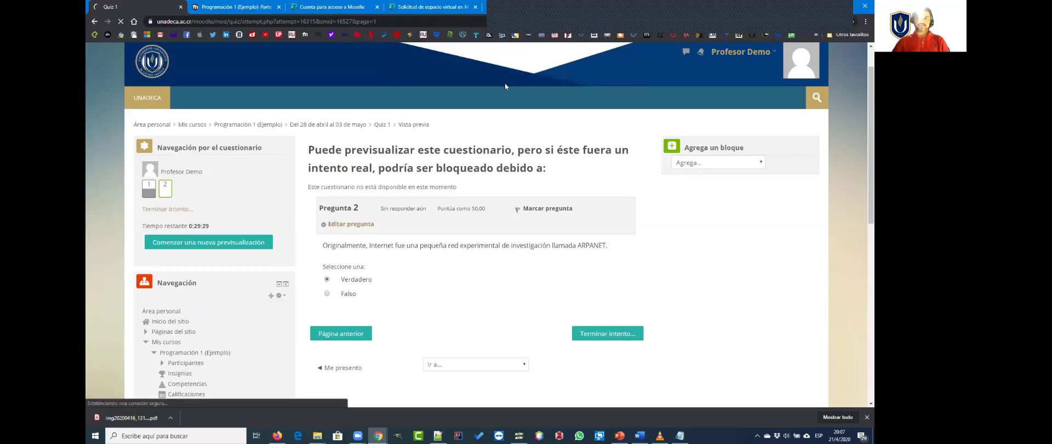